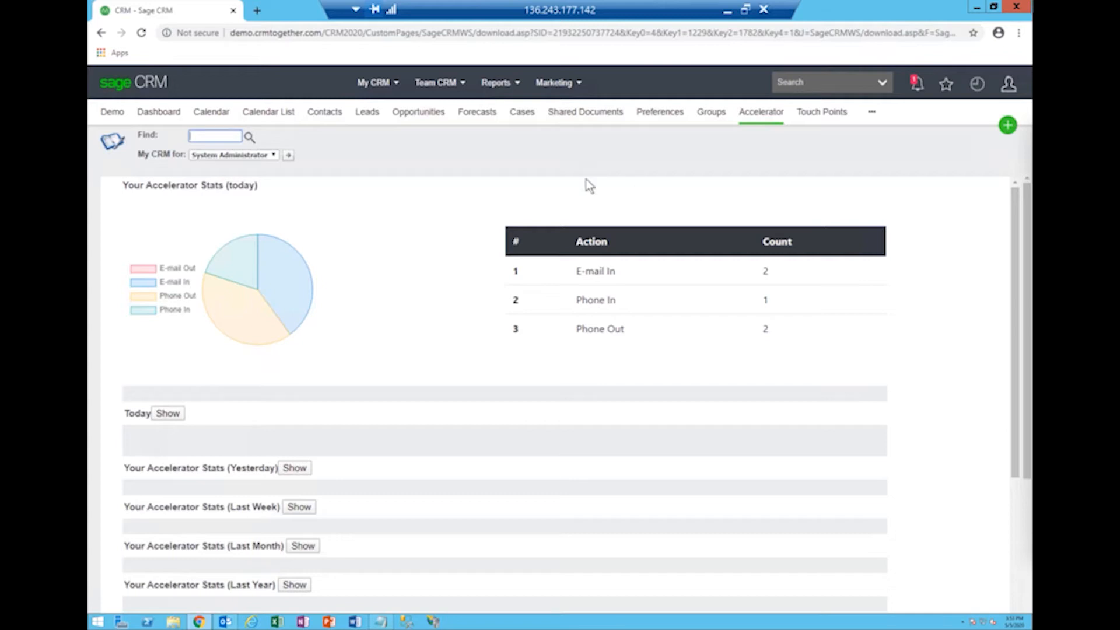
Switch to Outlook and open the CRM Together Accelerator for the "Noise from car" email.
left_click(225, 622)
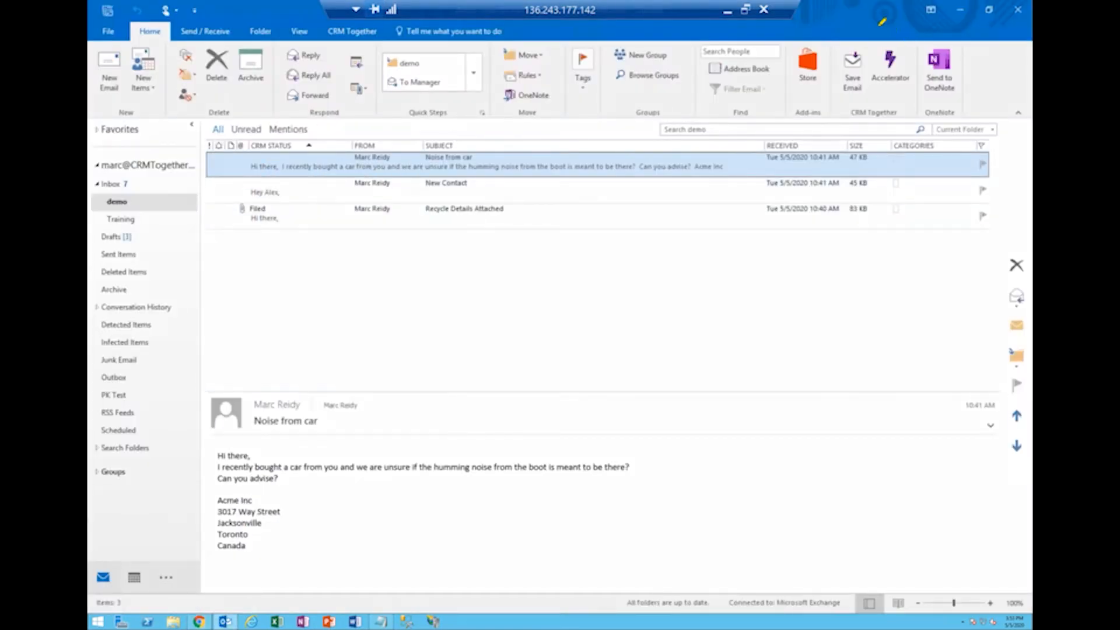
mouse_move(894, 30)
left_mouse_down()
mouse_move(908, 140)
mouse_move(874, 13)
left_mouse_up()
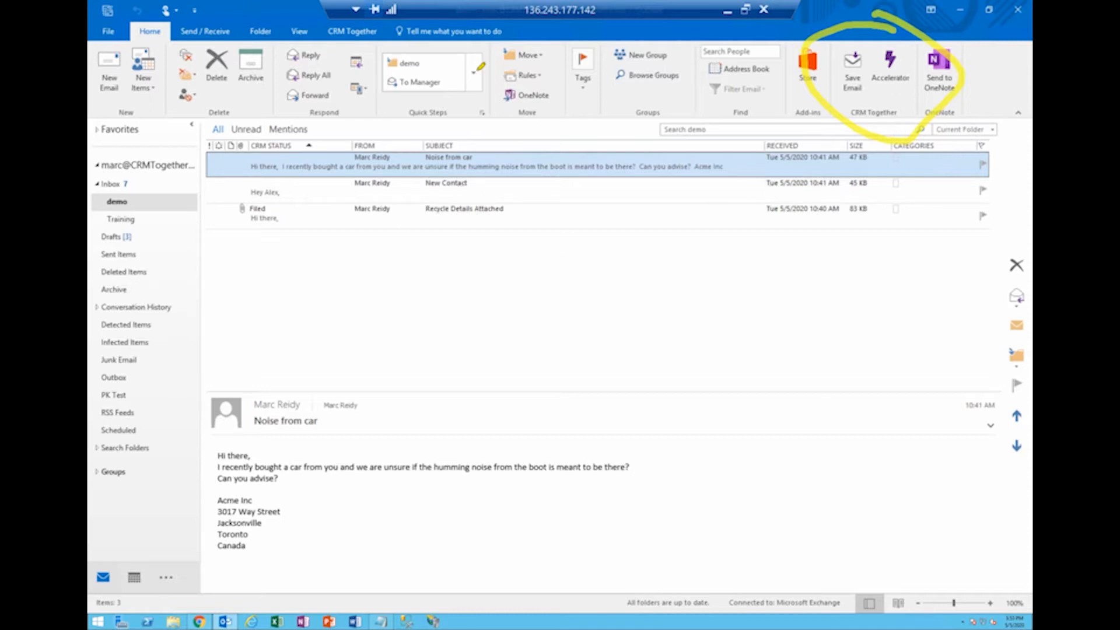
left_click_drag(405, 26, 320, 32)
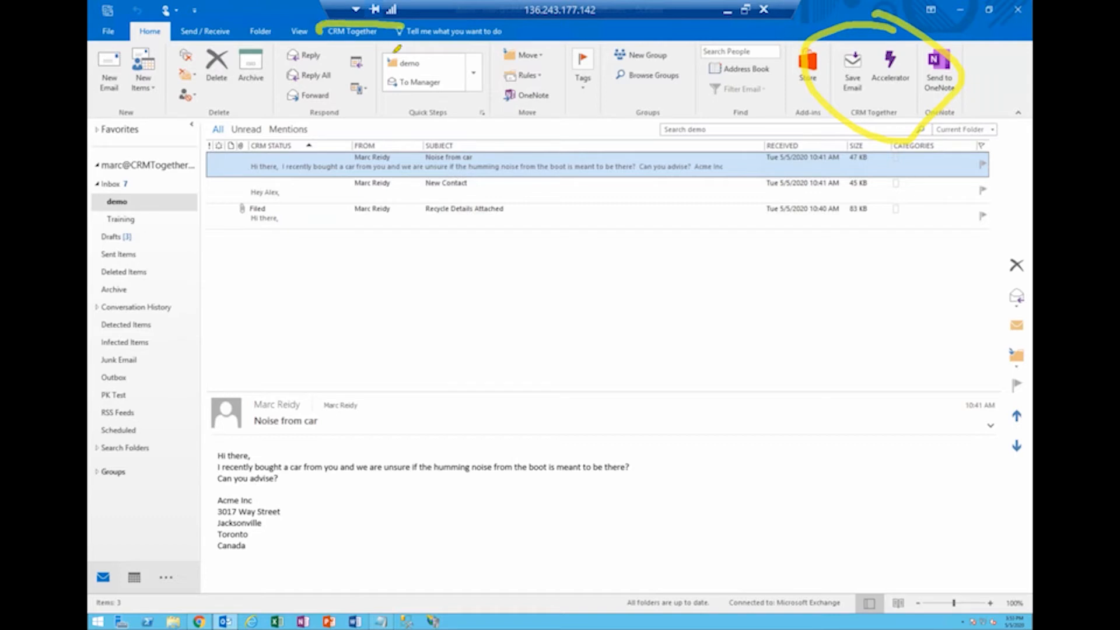
mouse_move(397, 51)
left_mouse_down()
mouse_move(452, 24)
mouse_move(382, 21)
left_mouse_up()
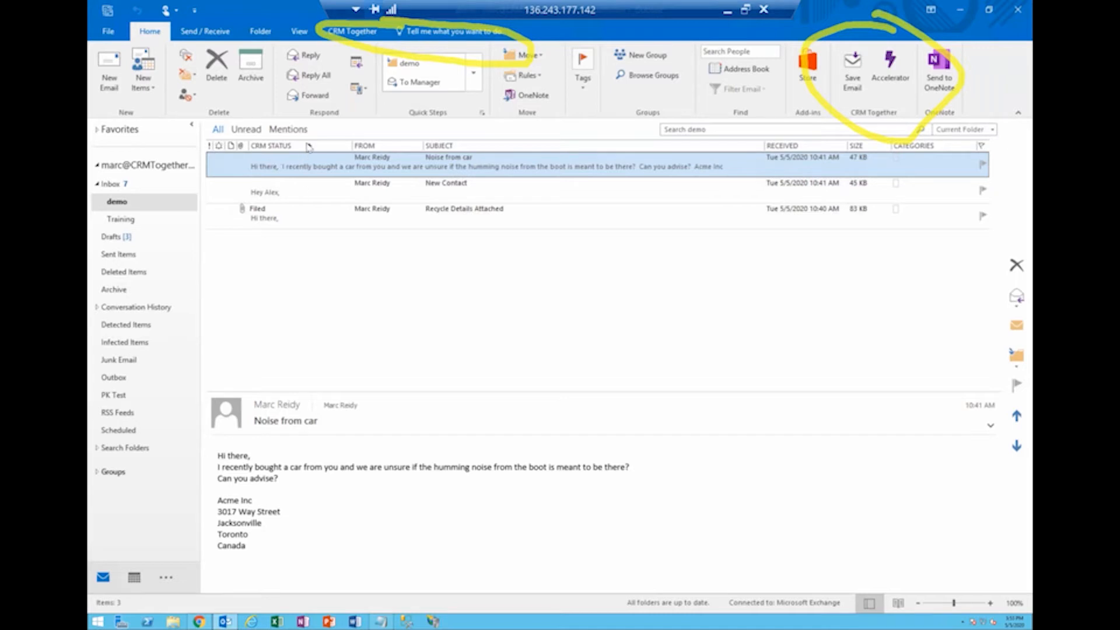
left_click(312, 215)
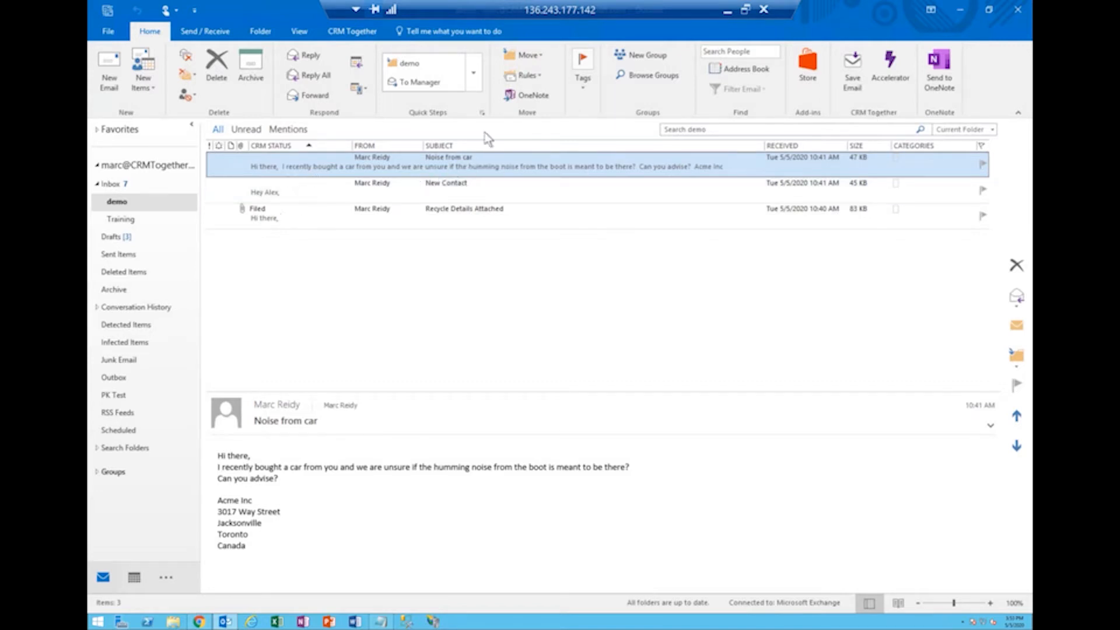
left_click(890, 60)
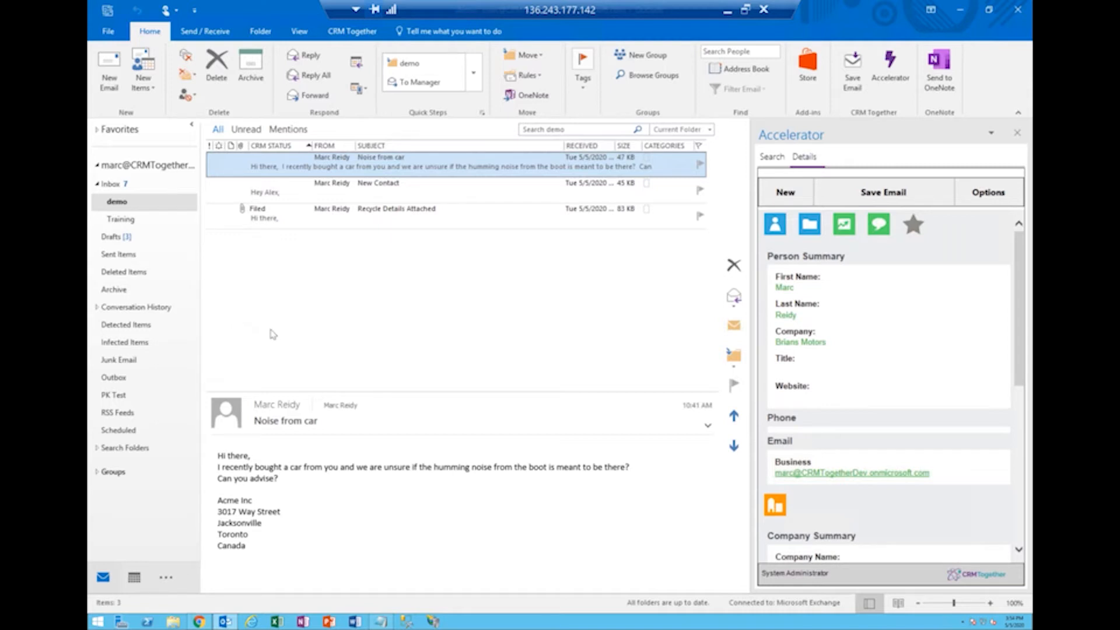
mouse_move(874, 464)
left_mouse_down()
mouse_move(771, 454)
mouse_move(885, 467)
left_mouse_up()
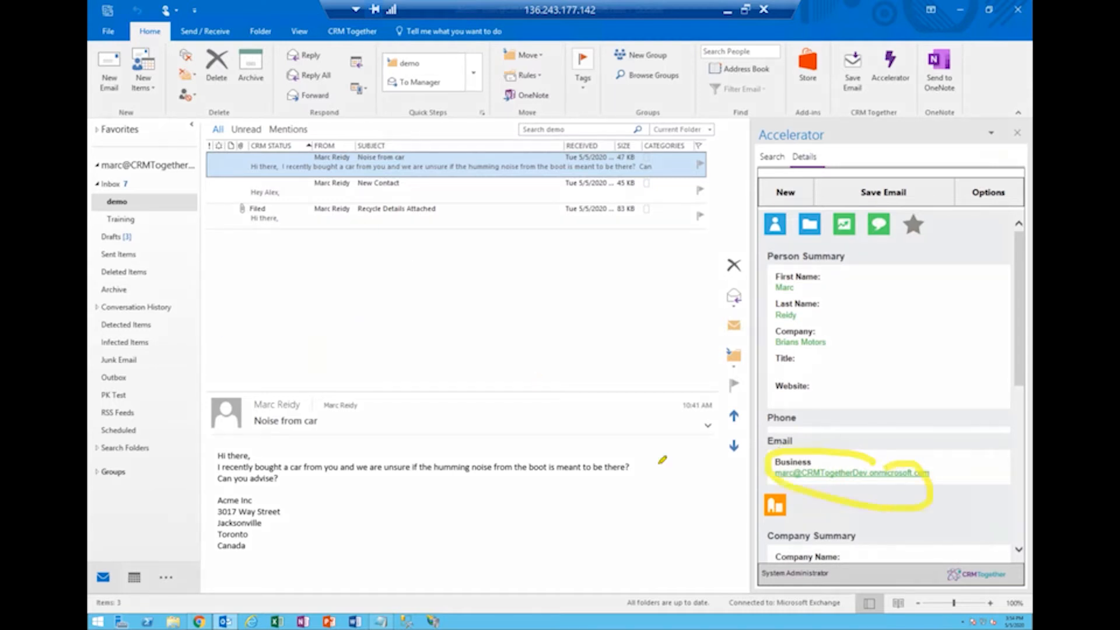
left_click_drag(447, 402, 354, 383)
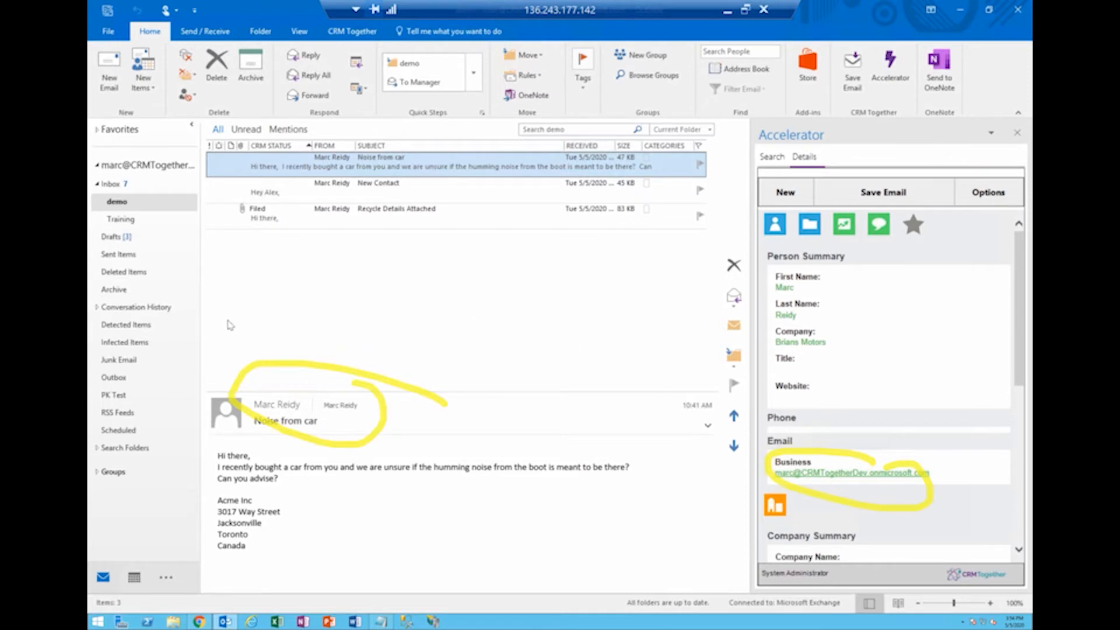
left_click(252, 375)
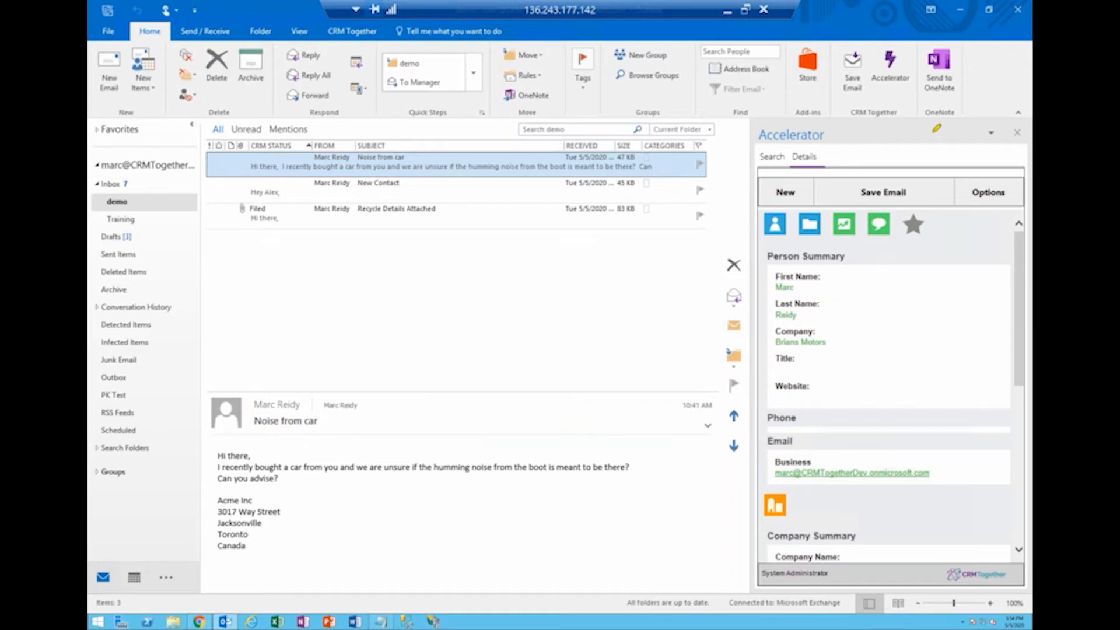
mouse_move(1022, 115)
left_mouse_down()
mouse_move(782, 119)
mouse_move(745, 188)
mouse_move(754, 541)
left_mouse_up()
mouse_move(1003, 213)
left_mouse_down()
mouse_move(761, 206)
mouse_move(756, 361)
mouse_move(782, 557)
left_mouse_up()
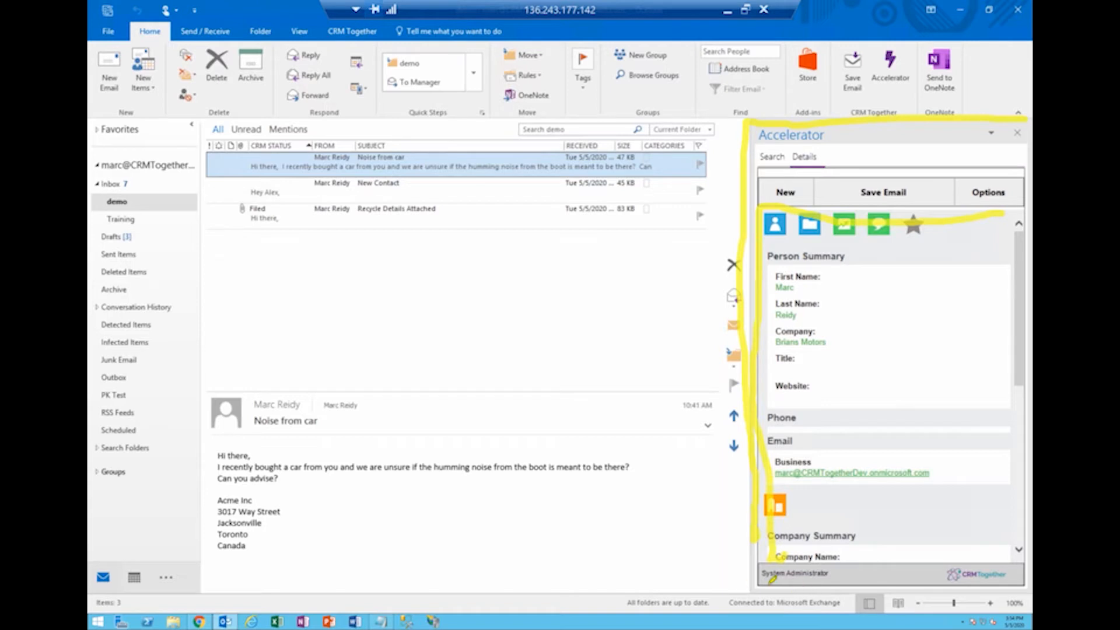
left_click_drag(829, 586, 747, 585)
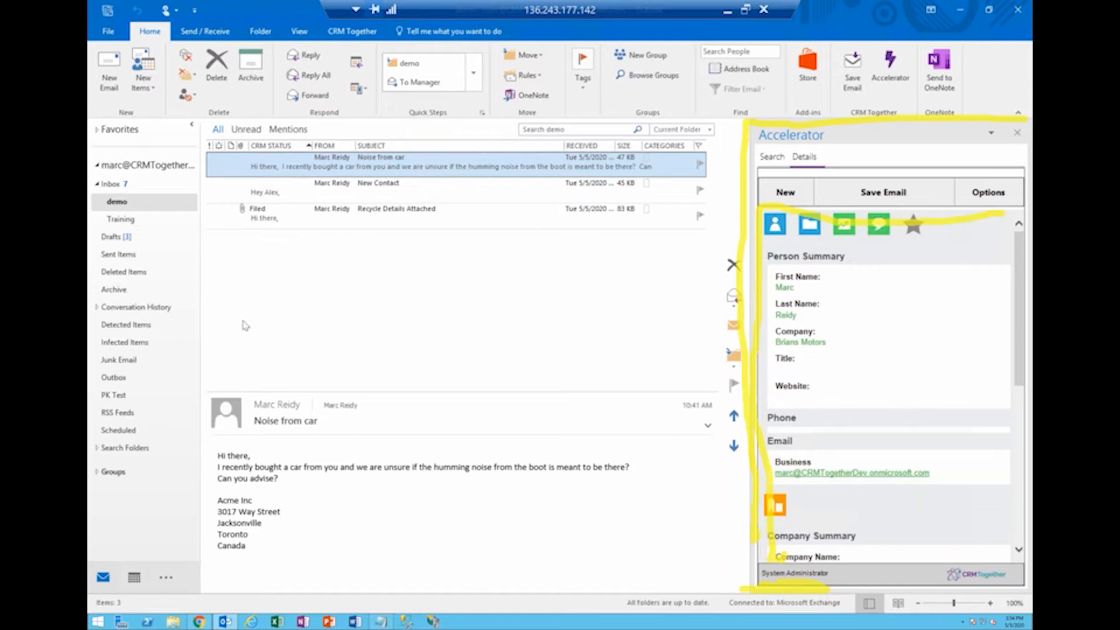
left_click(281, 371)
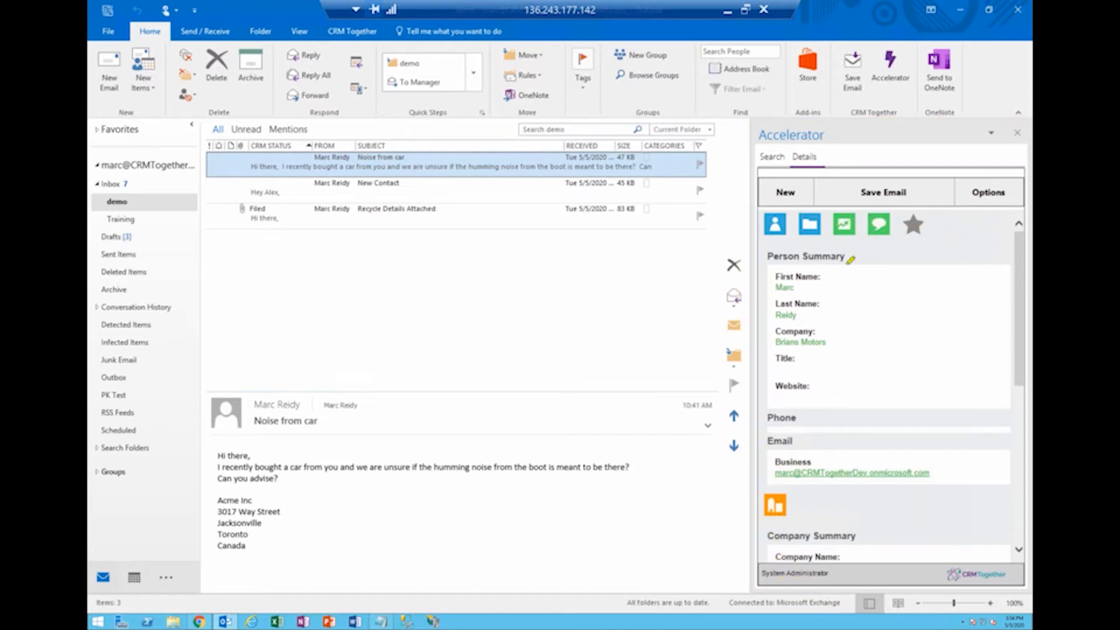
mouse_move(754, 246)
left_mouse_down()
mouse_move(868, 247)
mouse_move(933, 217)
mouse_move(849, 202)
mouse_move(753, 205)
mouse_move(759, 239)
left_mouse_up()
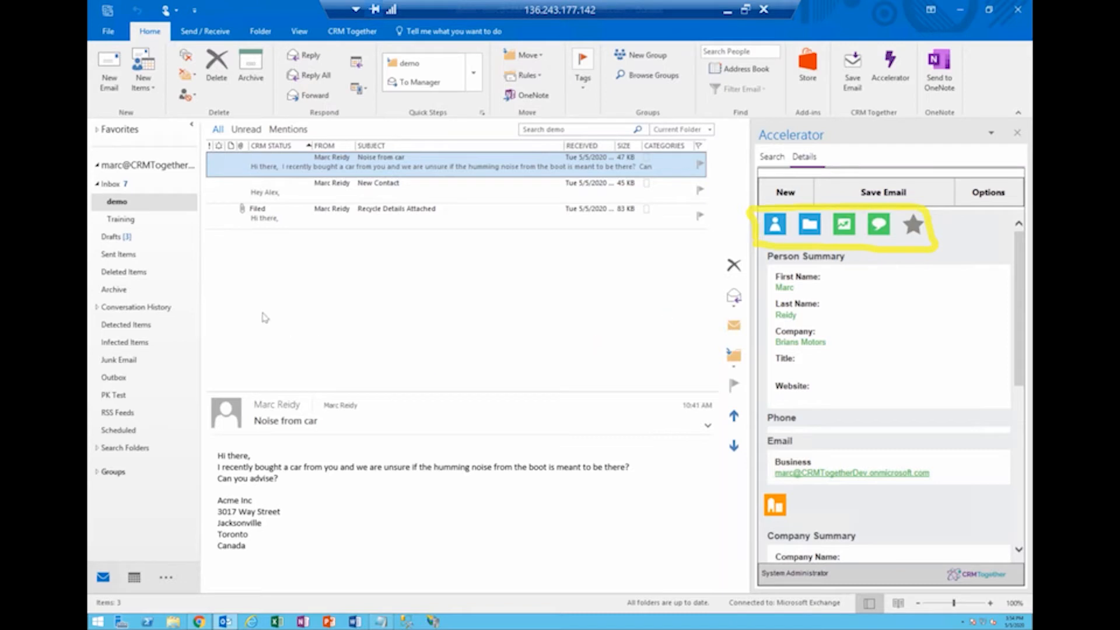
left_click(266, 371)
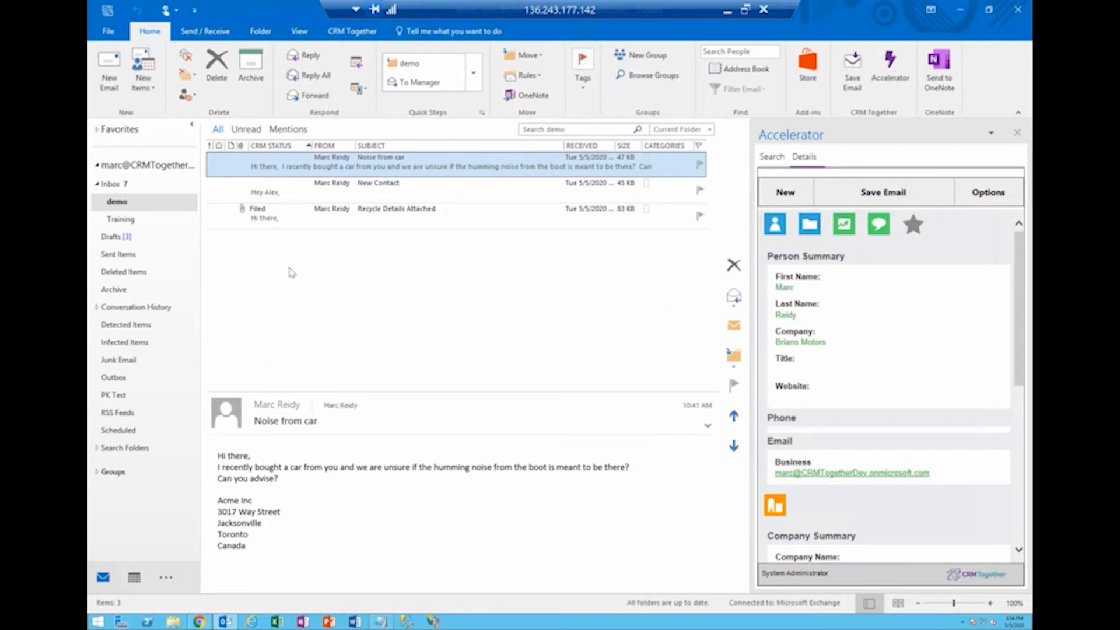
Review the sender's related cases, opportunities and communications in the Accelerator.
left_click(809, 229)
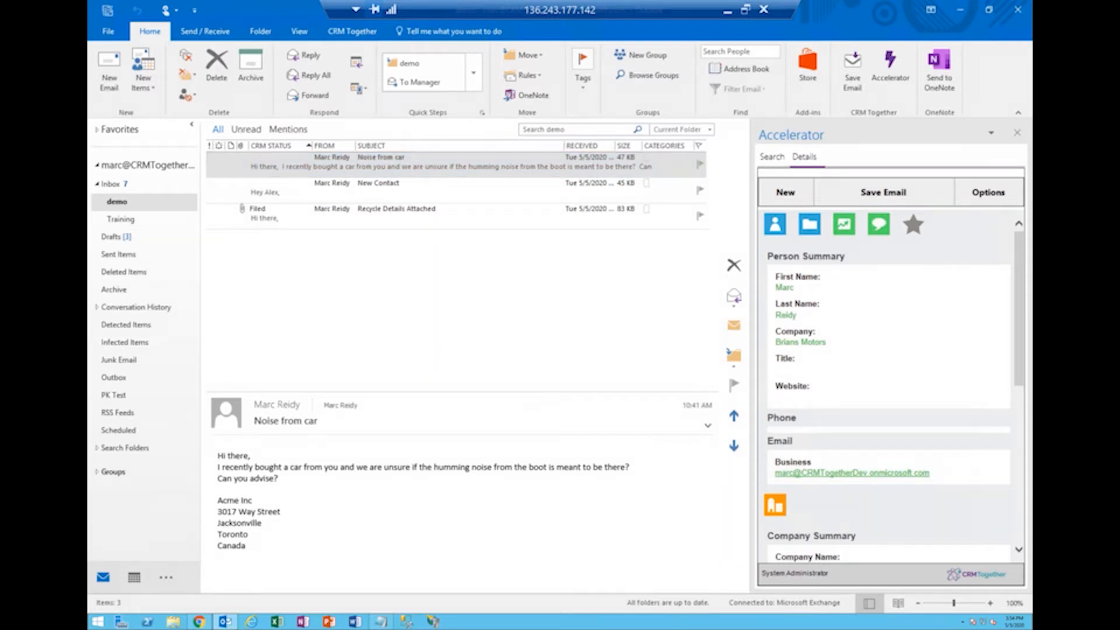
left_click(844, 225)
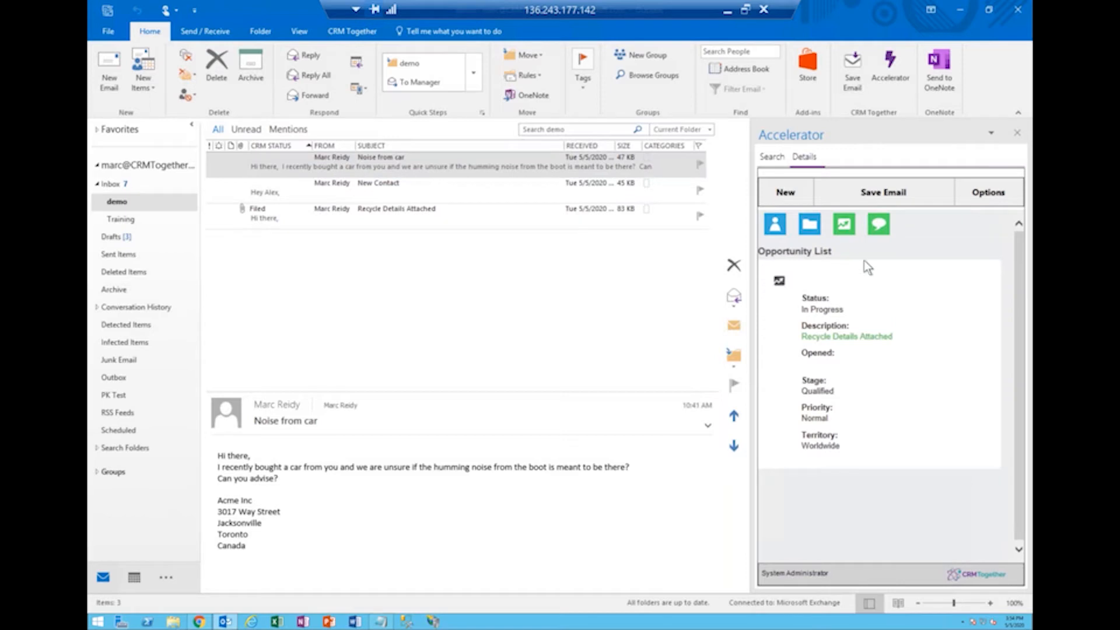
left_click(879, 232)
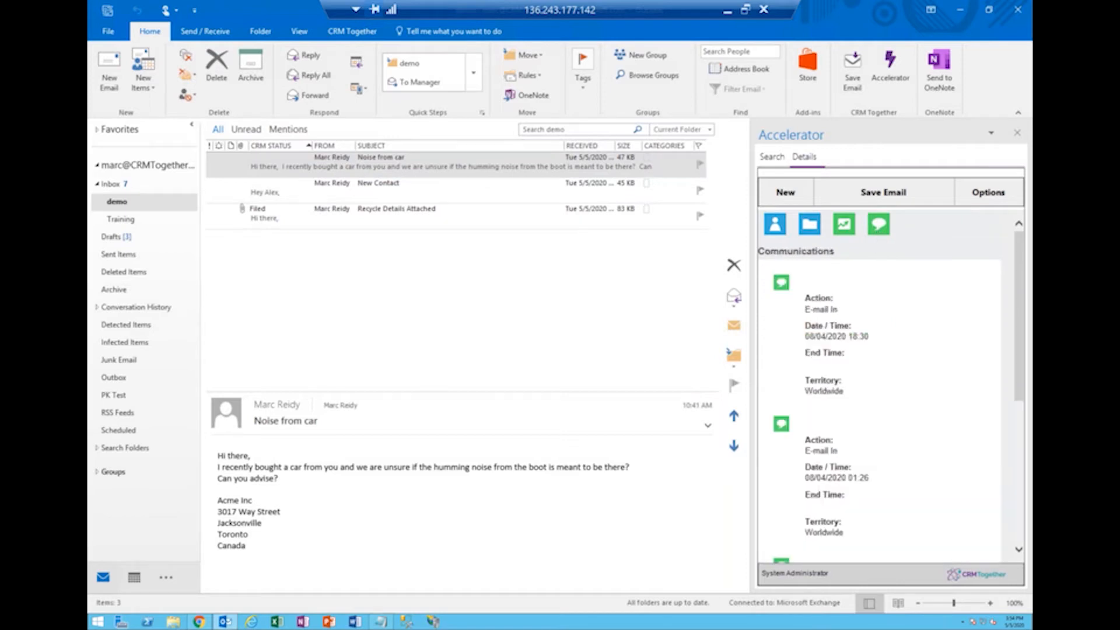
left_click(845, 231)
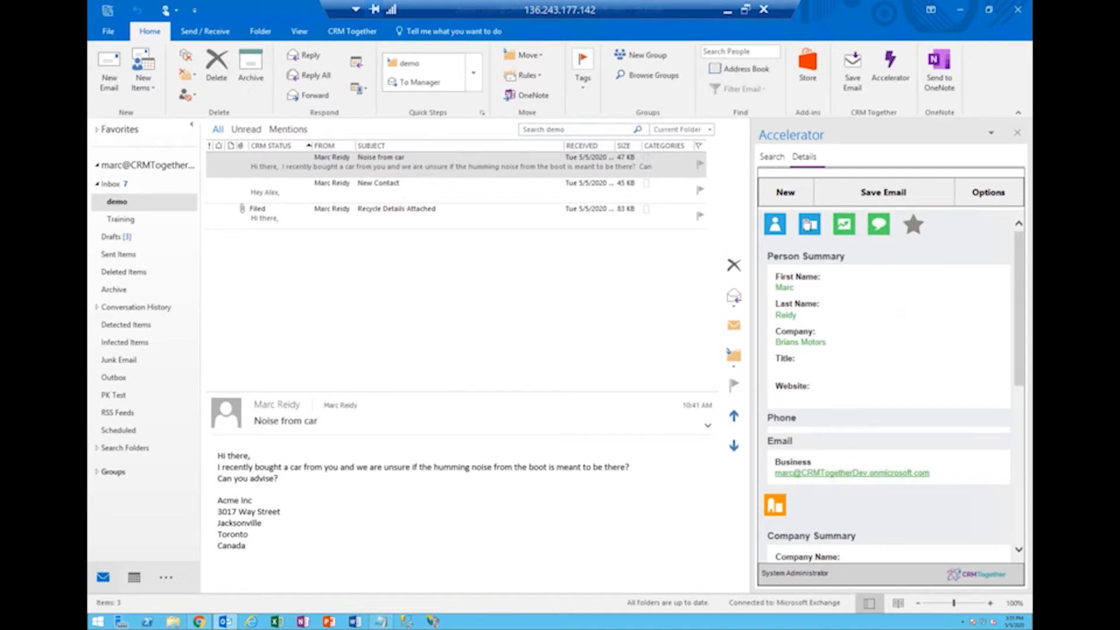
Start a new case from the "Noise from car" email and check its prefilled company, person, description and problem details.
left_click(786, 194)
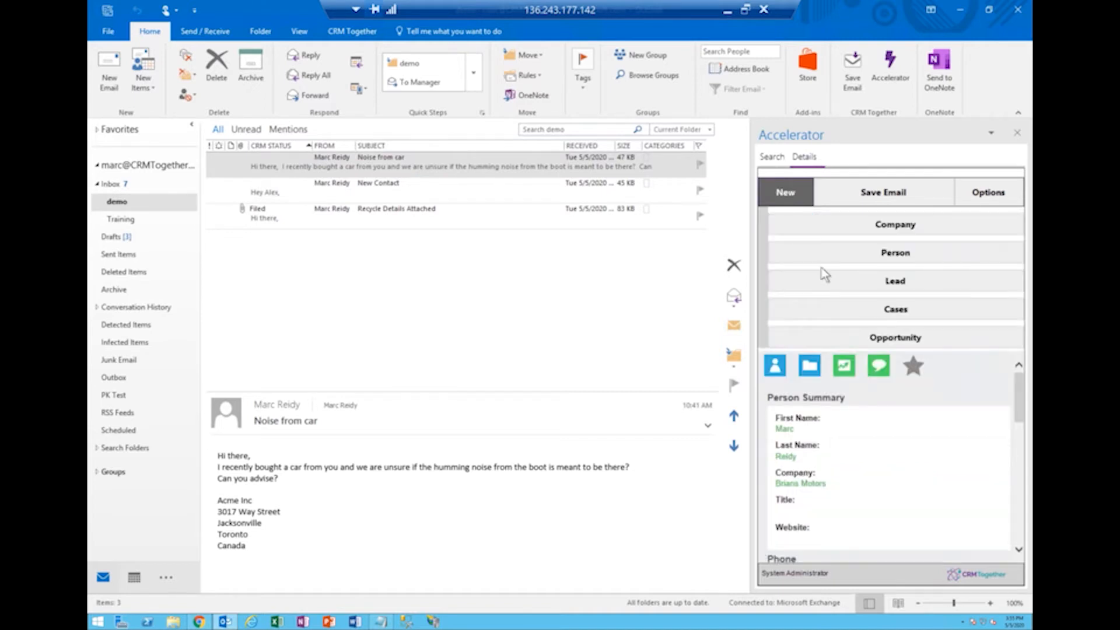
left_click(963, 308)
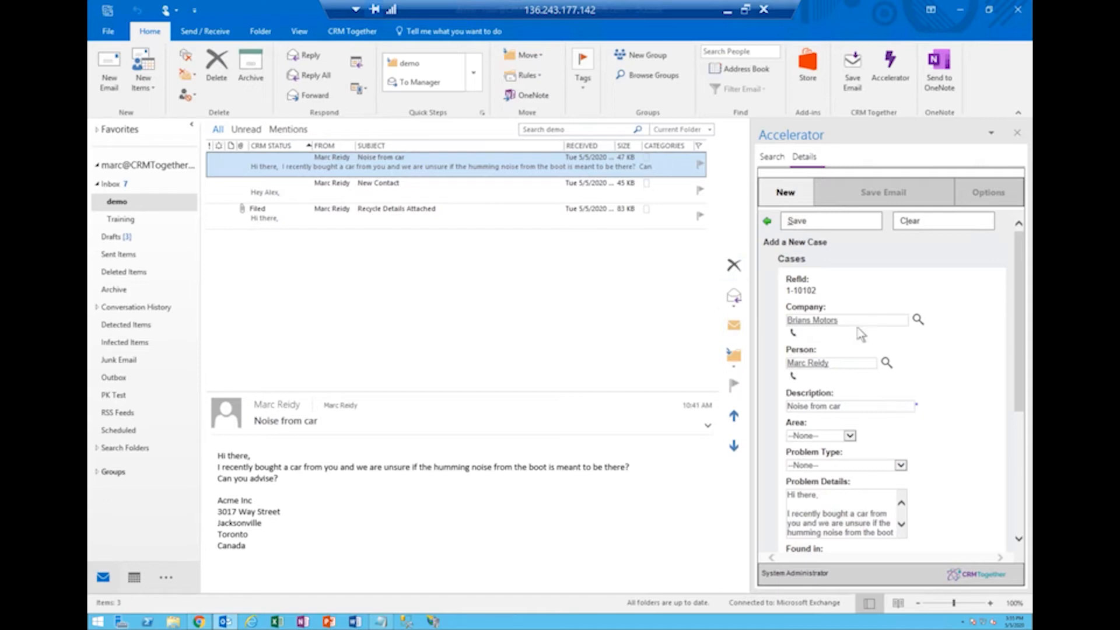
left_click_drag(776, 306, 785, 259)
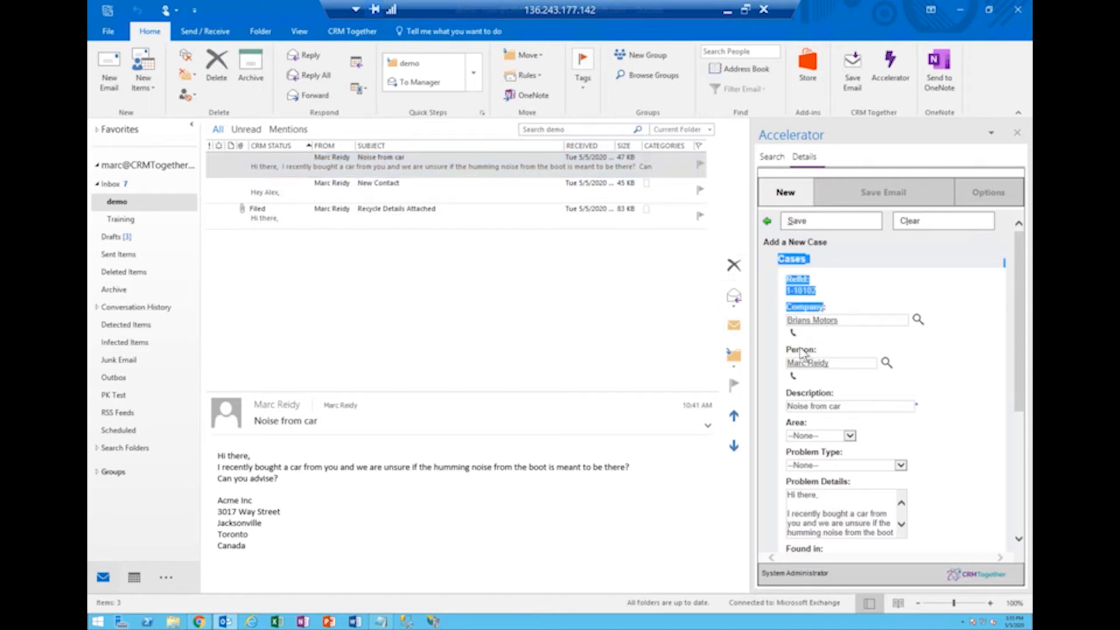
double_click(800, 349)
left_click(836, 399)
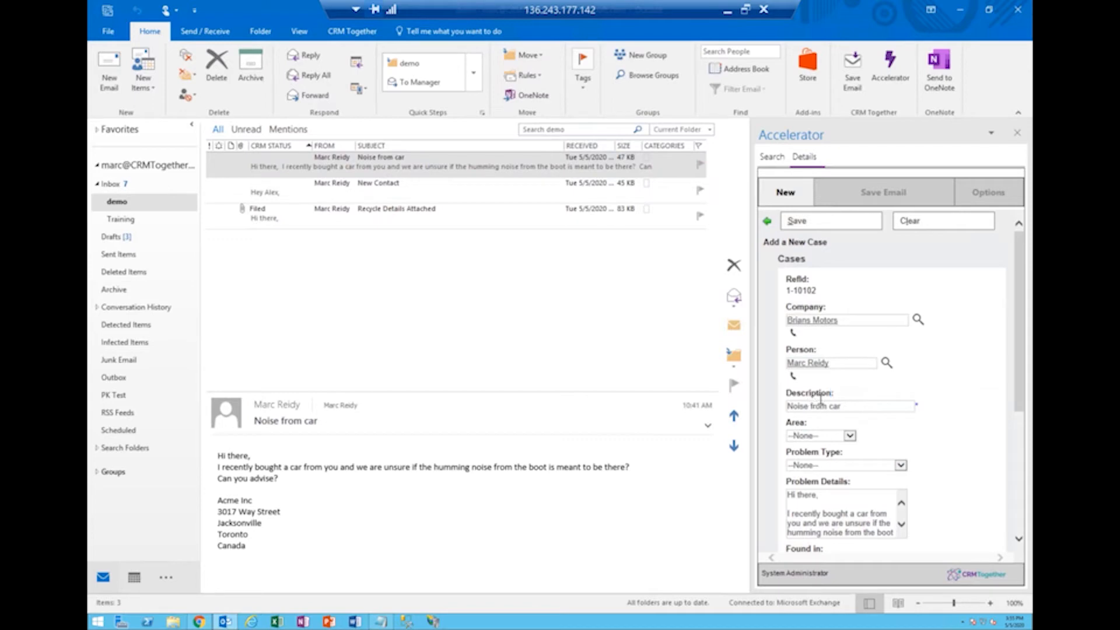
left_click_drag(822, 513, 872, 523)
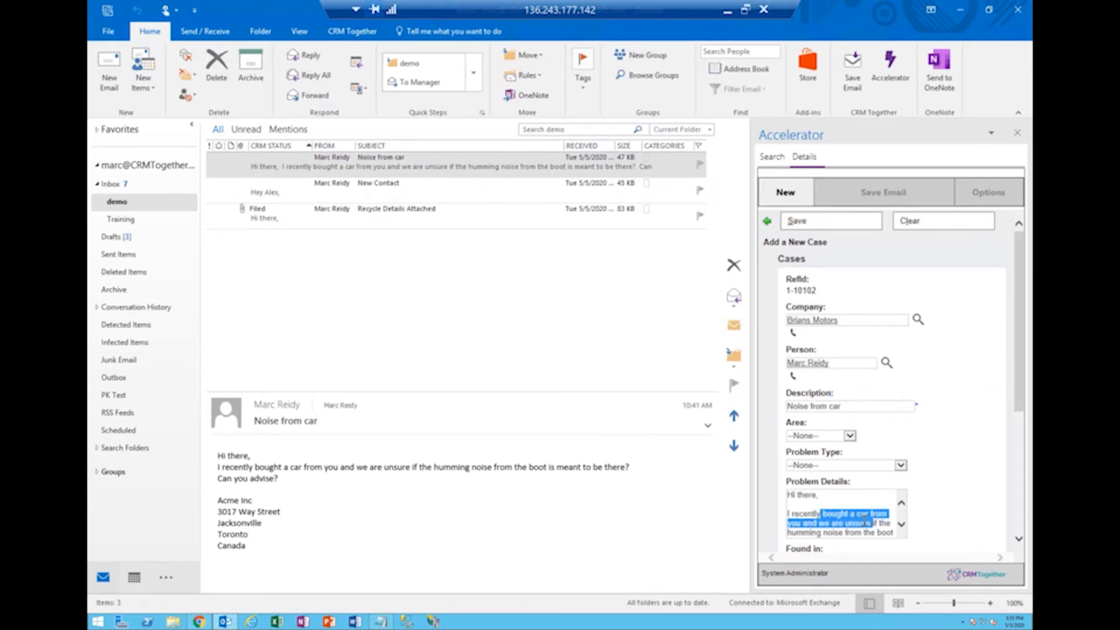
Set the new case's problem type to Software Bug and its area to Training, and save the case.
left_click(886, 467)
left_click(851, 449)
left_click(840, 436)
left_click(805, 425)
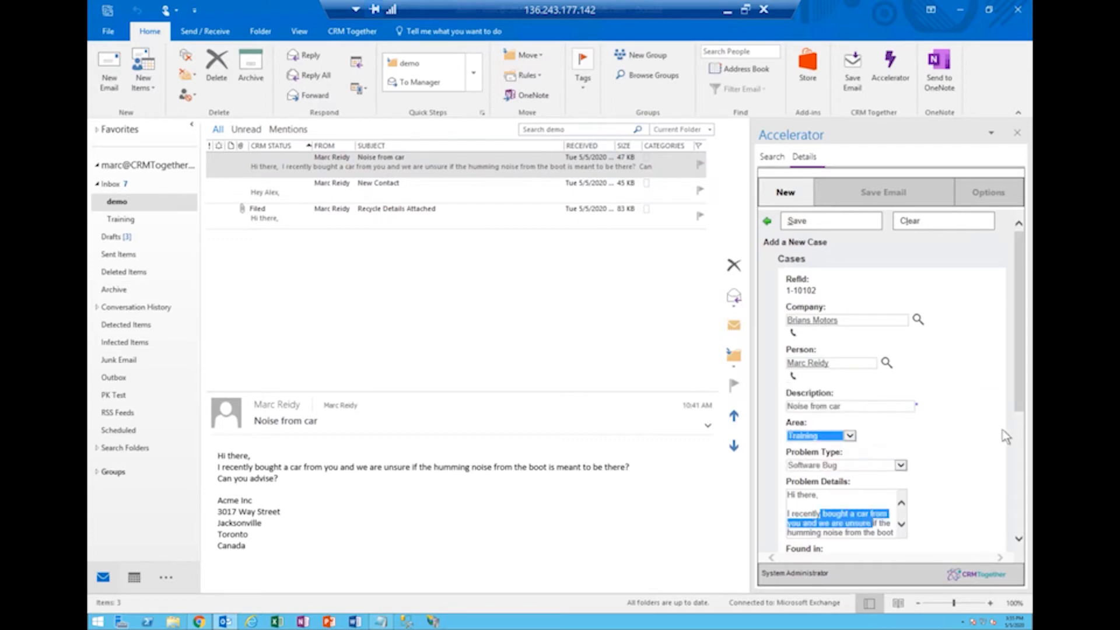
left_click(1000, 432)
scroll(991, 452, "down", 3)
scroll(980, 431, "up", 3)
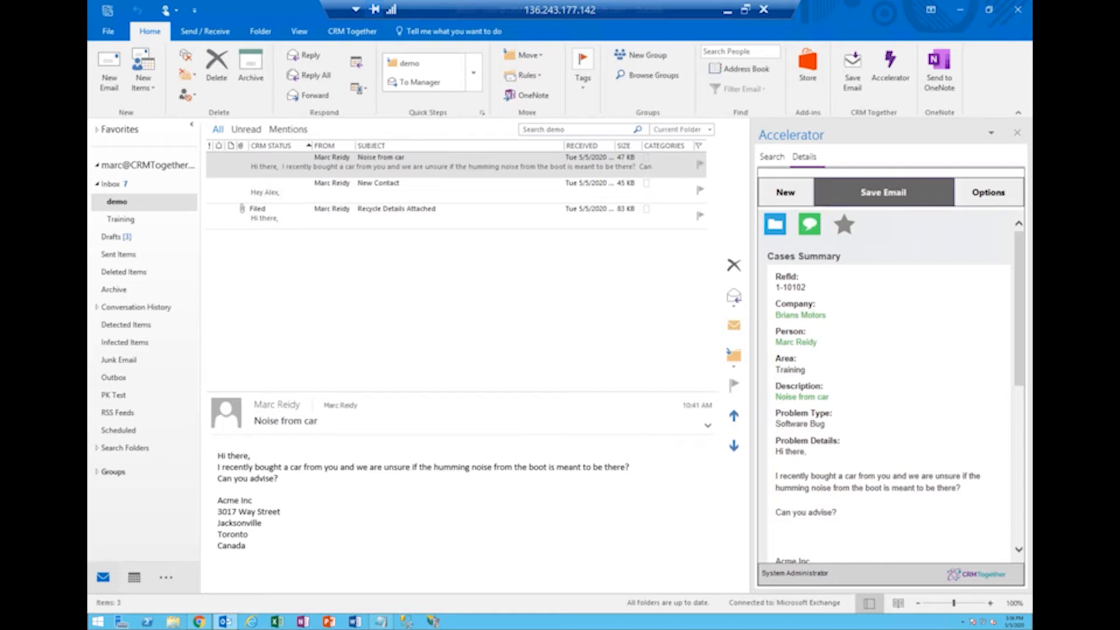
File the "Noise from car" email to CRM against the case of the same name.
left_click(911, 180)
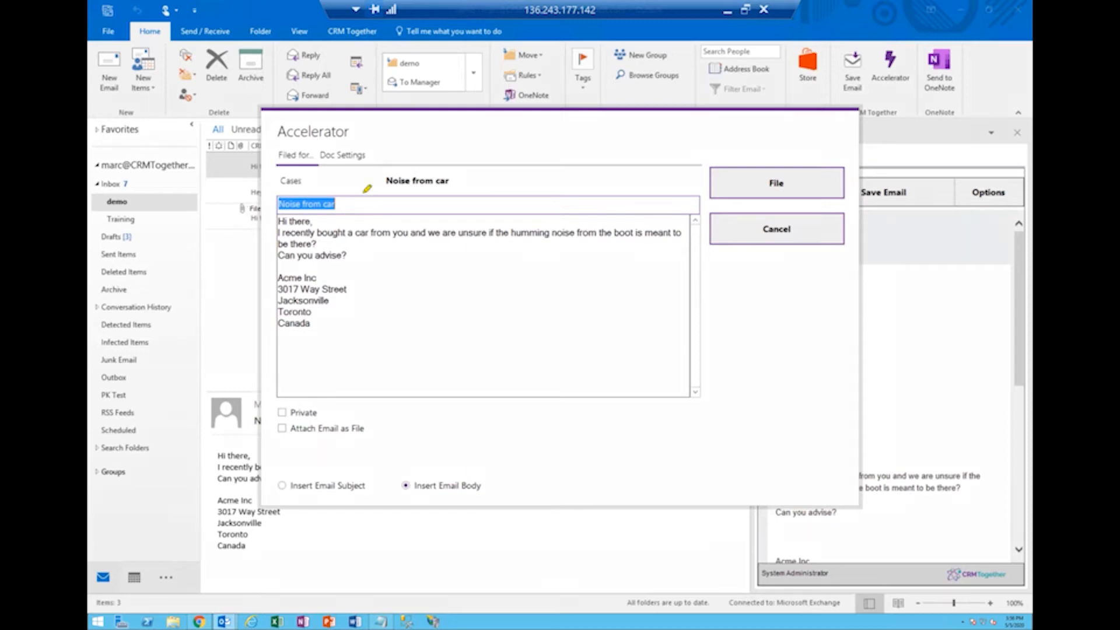
left_click_drag(306, 169, 342, 186)
mouse_move(919, 223)
left_mouse_down()
mouse_move(973, 220)
mouse_move(940, 309)
left_mouse_up()
mouse_move(464, 166)
left_mouse_down()
mouse_move(452, 158)
mouse_move(462, 165)
left_mouse_up()
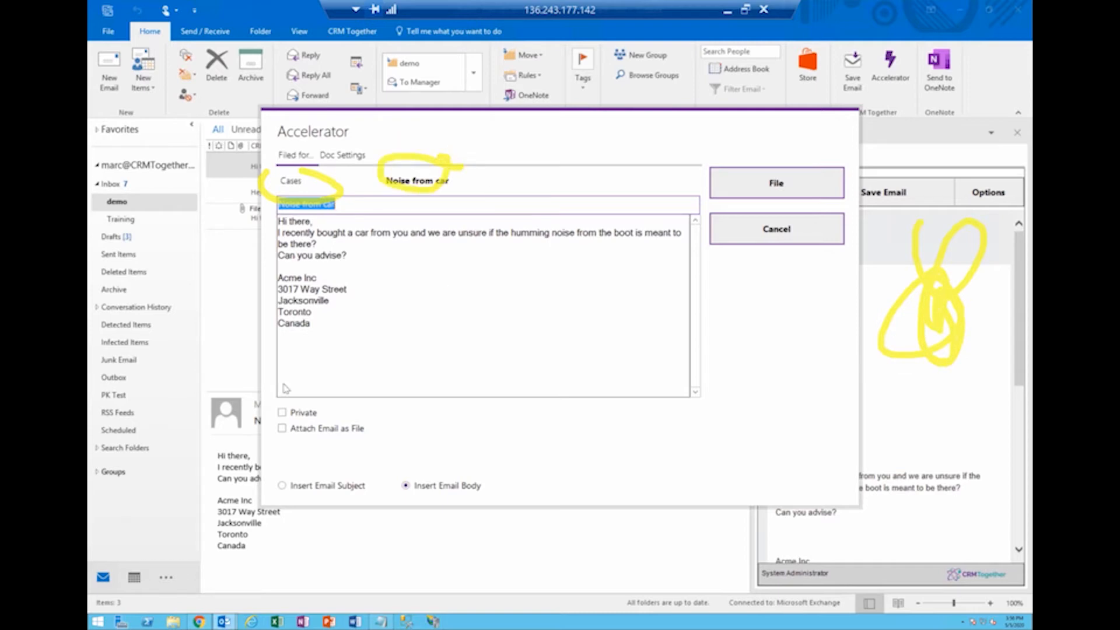
mouse_move(344, 199)
left_mouse_down()
mouse_move(378, 212)
mouse_move(354, 232)
mouse_move(429, 298)
mouse_move(430, 222)
mouse_move(418, 223)
left_mouse_up()
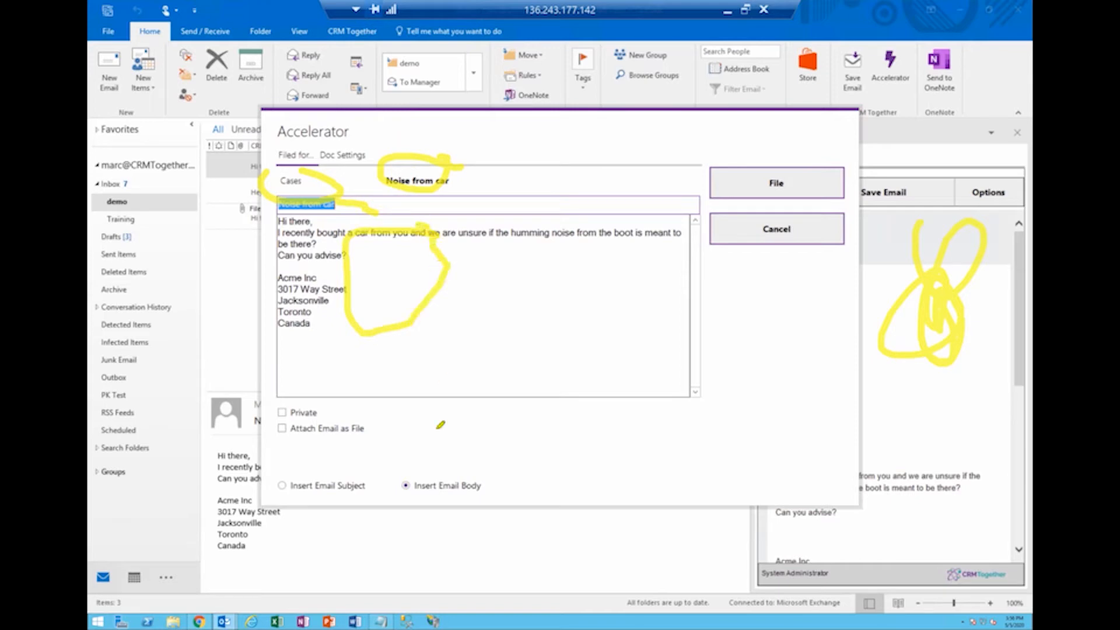
left_click_drag(254, 407, 385, 423)
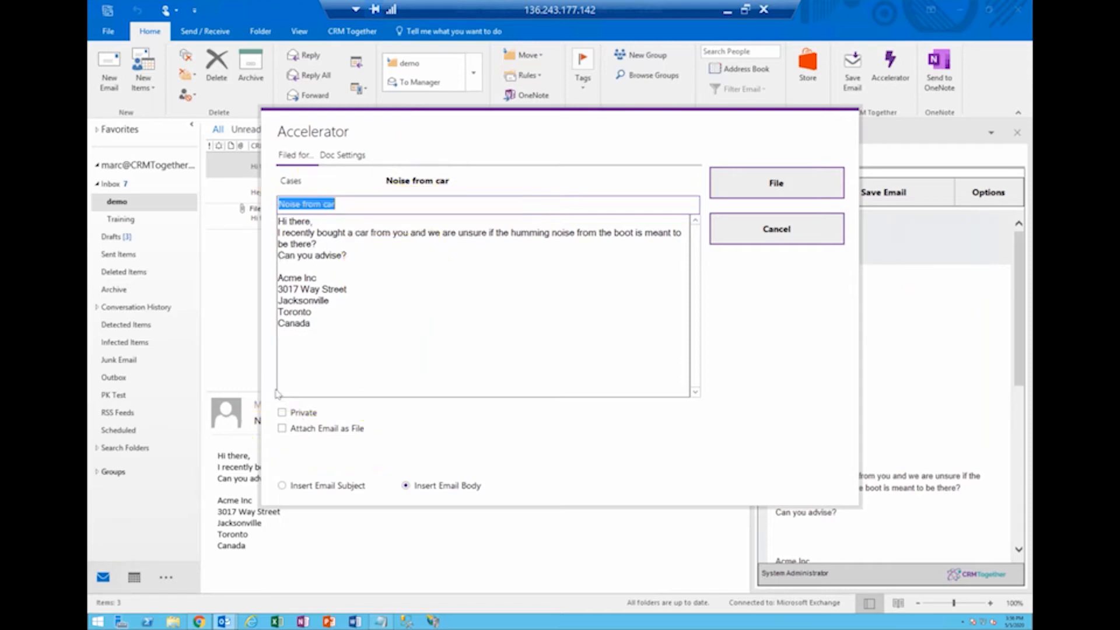
left_click(749, 189)
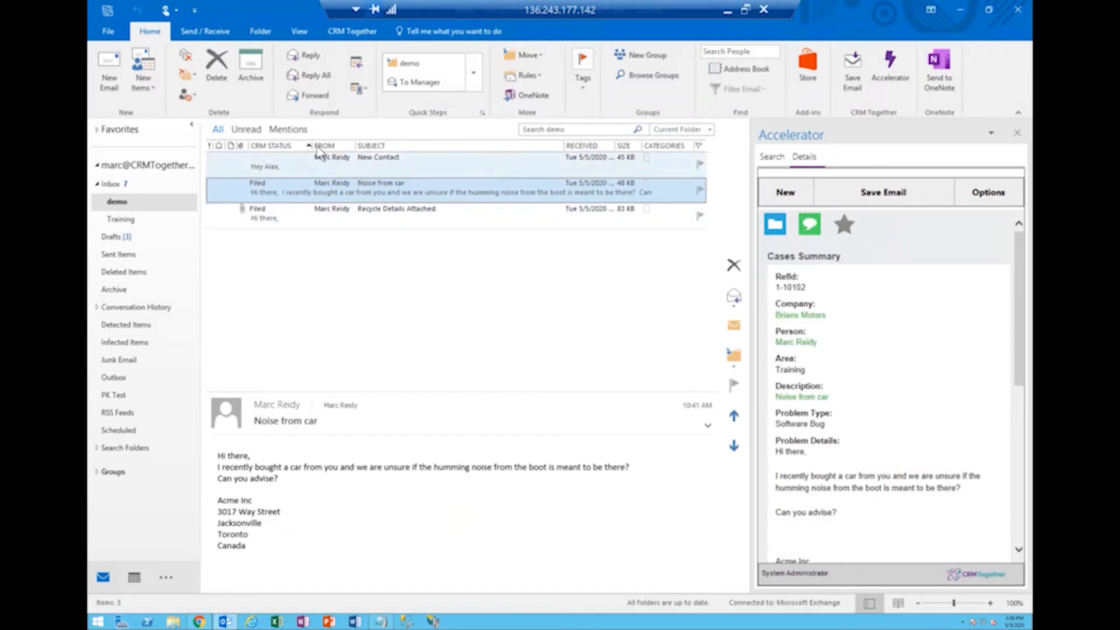
Widen the CRM Status column and add the user-defined CRM Filed field listed below CRM Filed Entity as a column before From.
left_click_drag(313, 145, 371, 149)
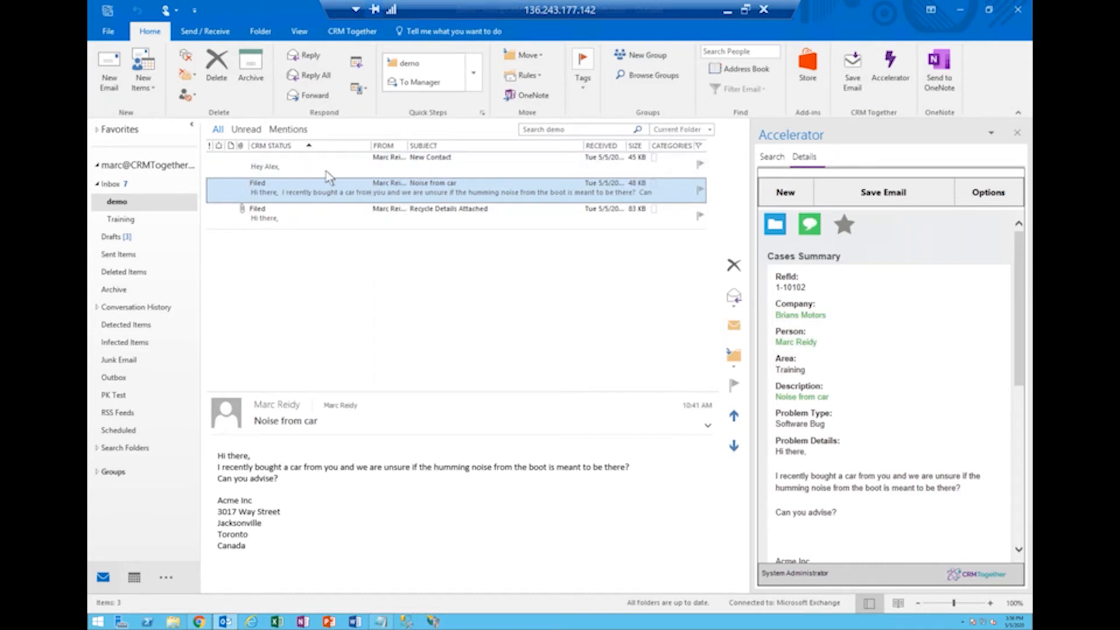
right_click(327, 146)
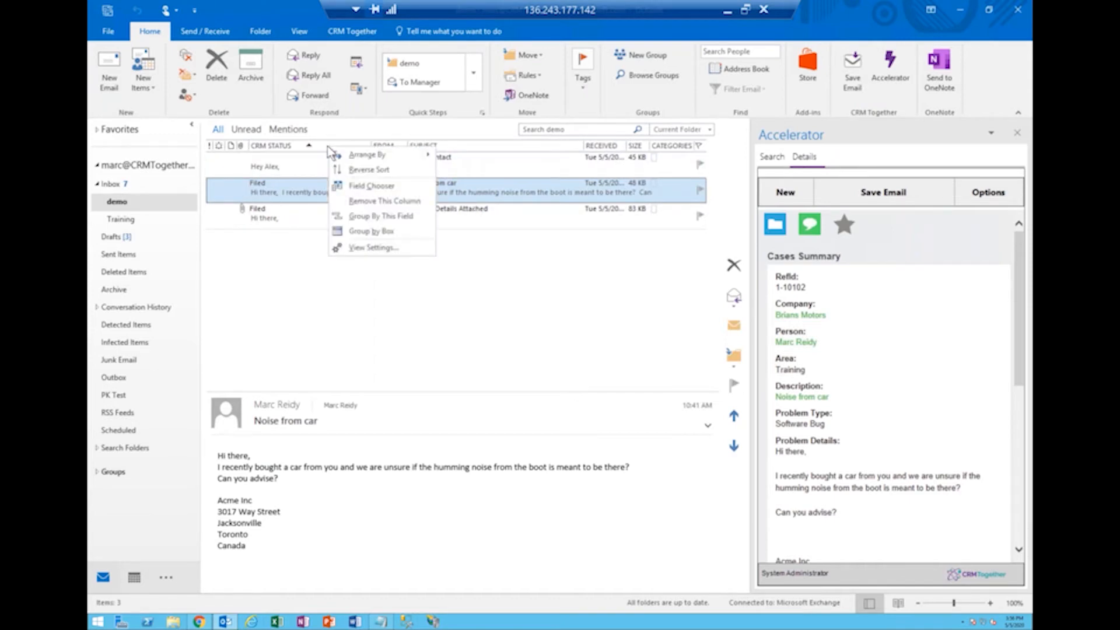
left_click(371, 186)
left_click(828, 193)
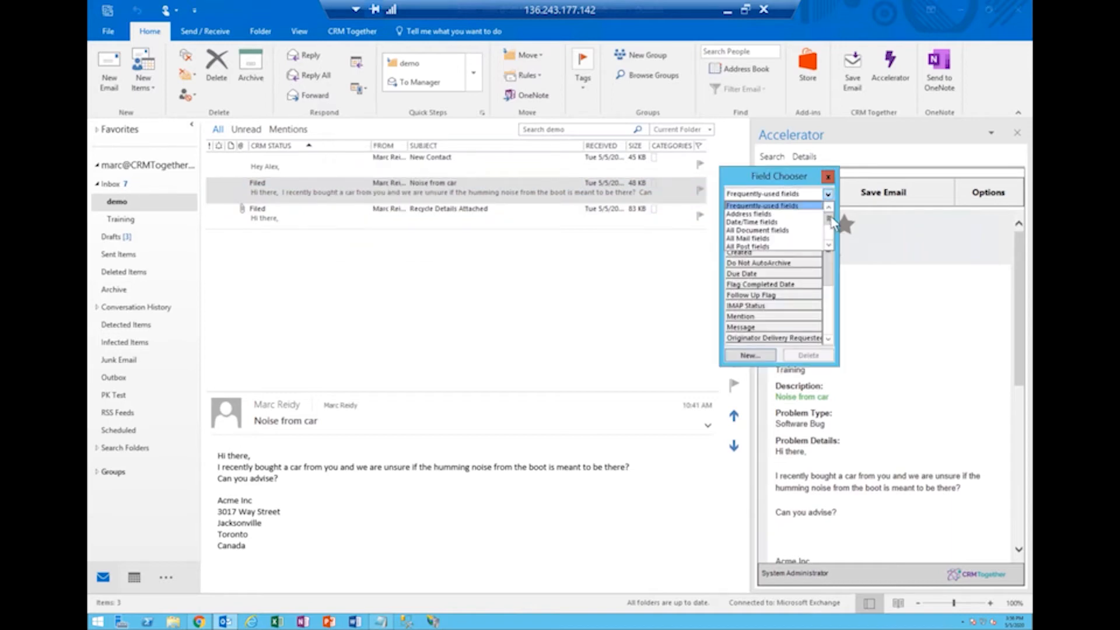
left_click_drag(830, 218, 829, 245)
left_click(797, 243)
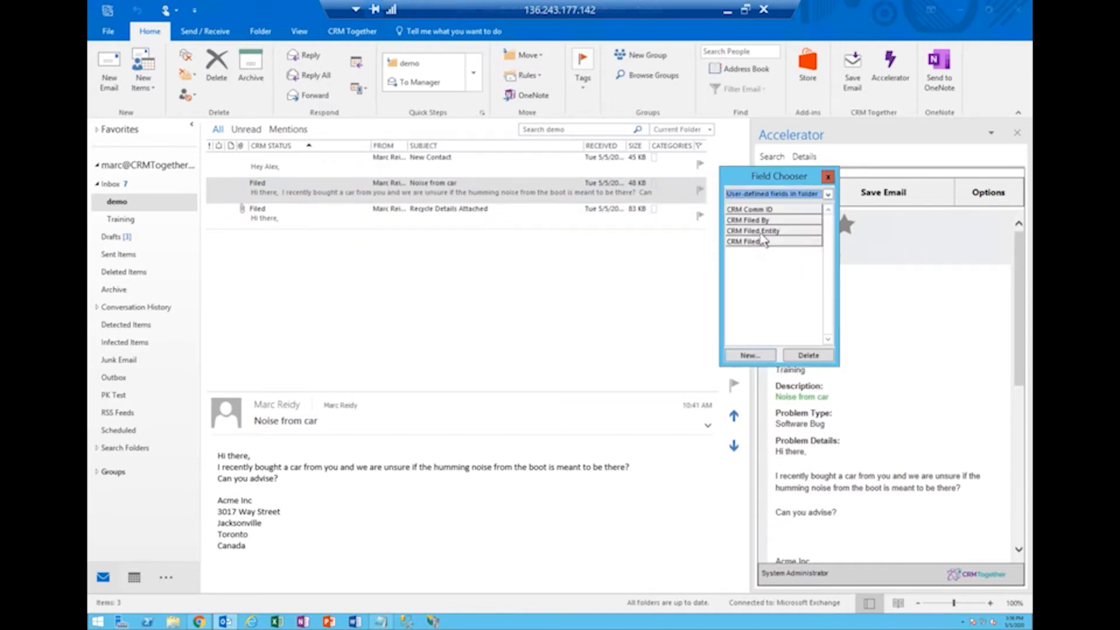
left_click_drag(754, 241, 373, 150)
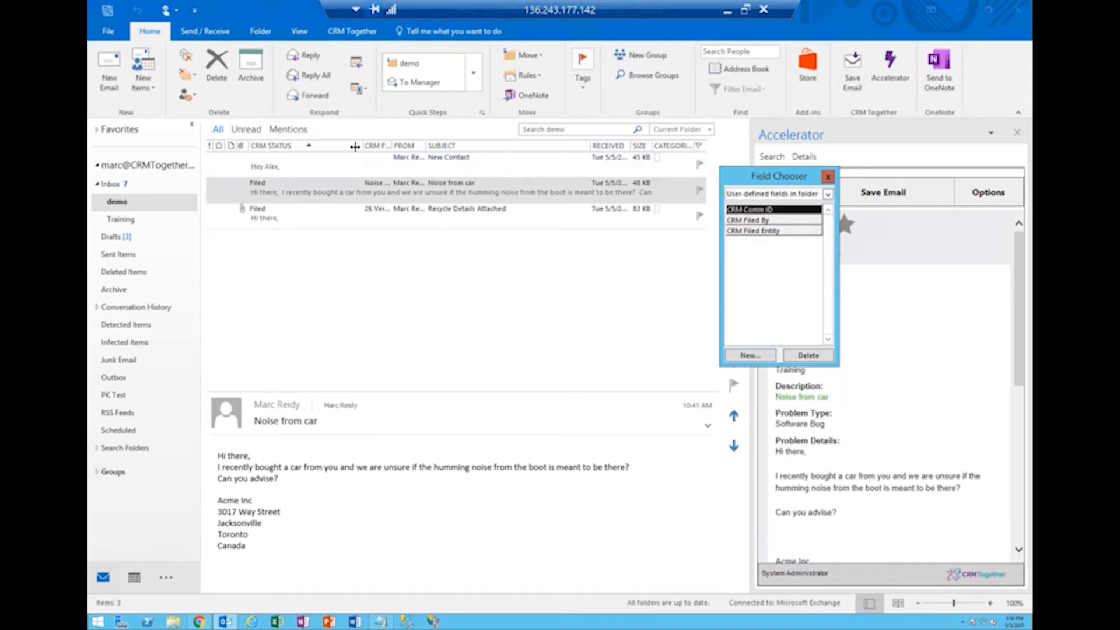
Widen the CRM Filed To column, add CRM Filed Entity as a column before it, and close the field chooser.
left_click_drag(372, 147, 403, 147)
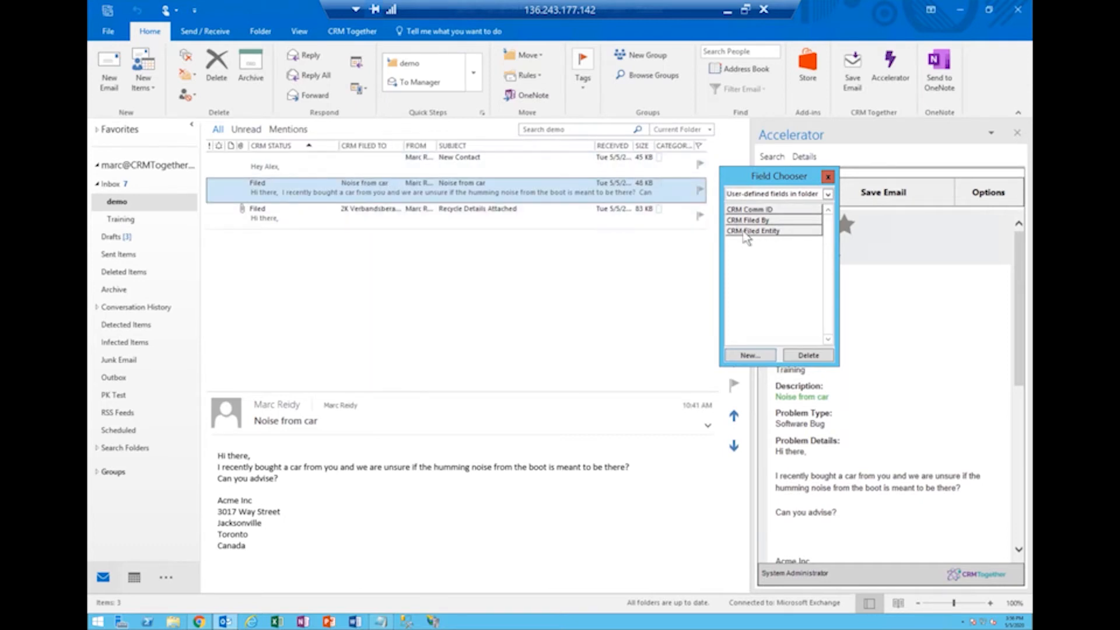
left_click_drag(748, 233, 346, 158)
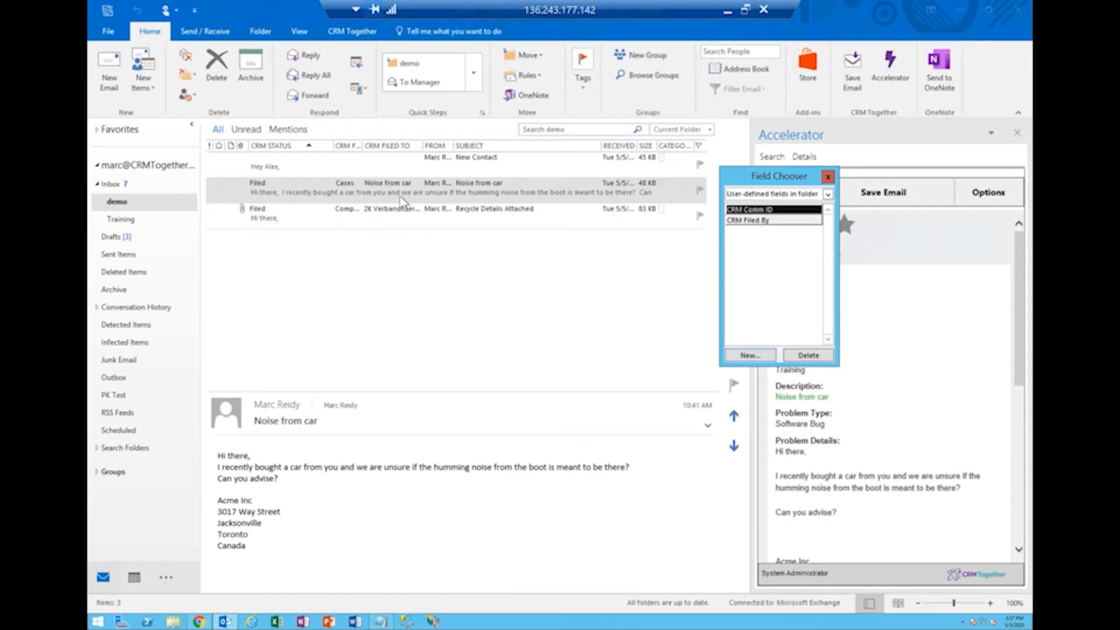
left_click(827, 176)
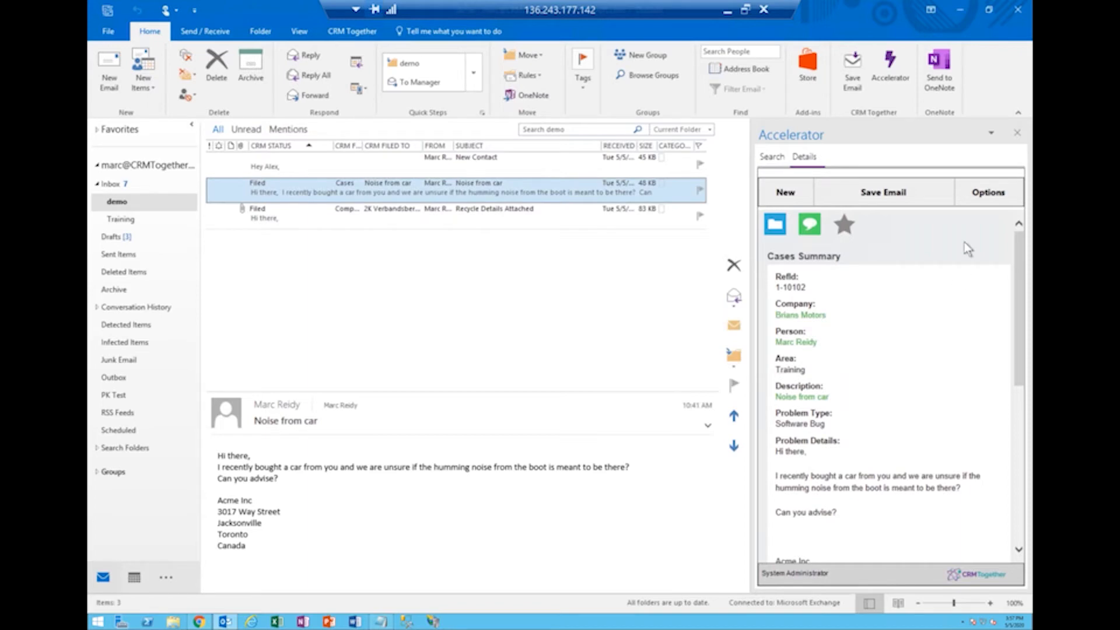
Tag the "Noise from car" email with its case reference and select the reference line in the message body.
left_click(988, 192)
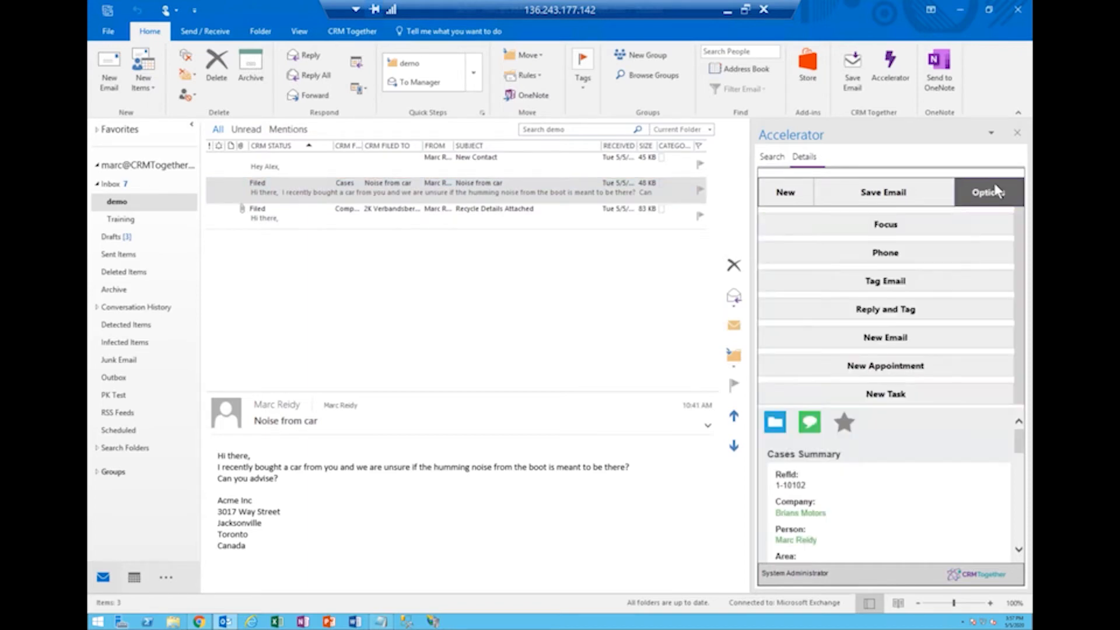
left_click(926, 283)
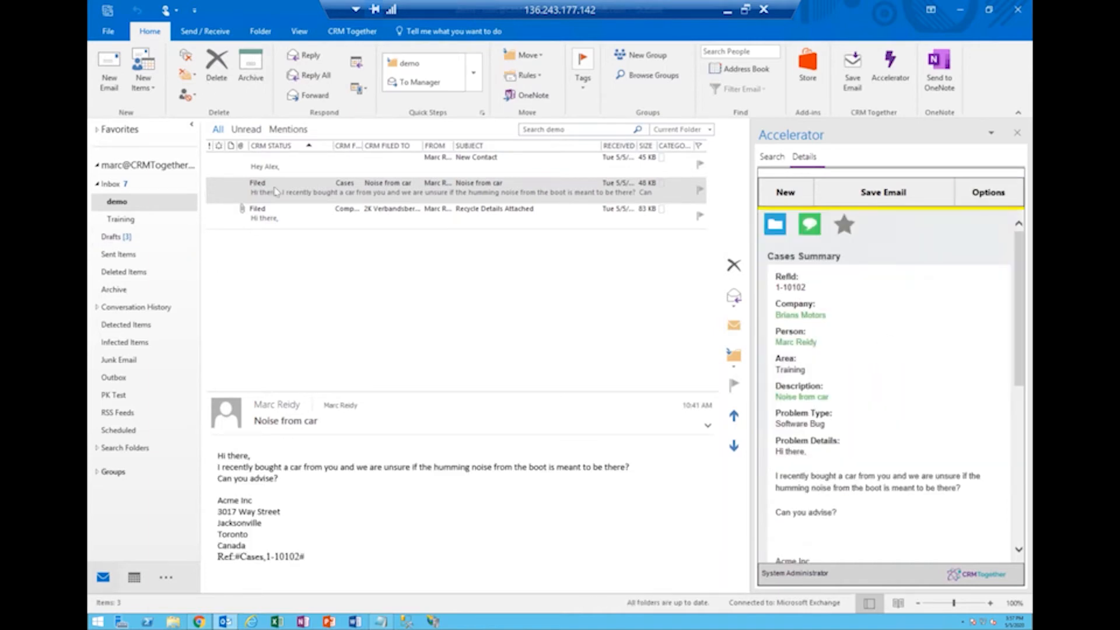
triple_click(252, 558)
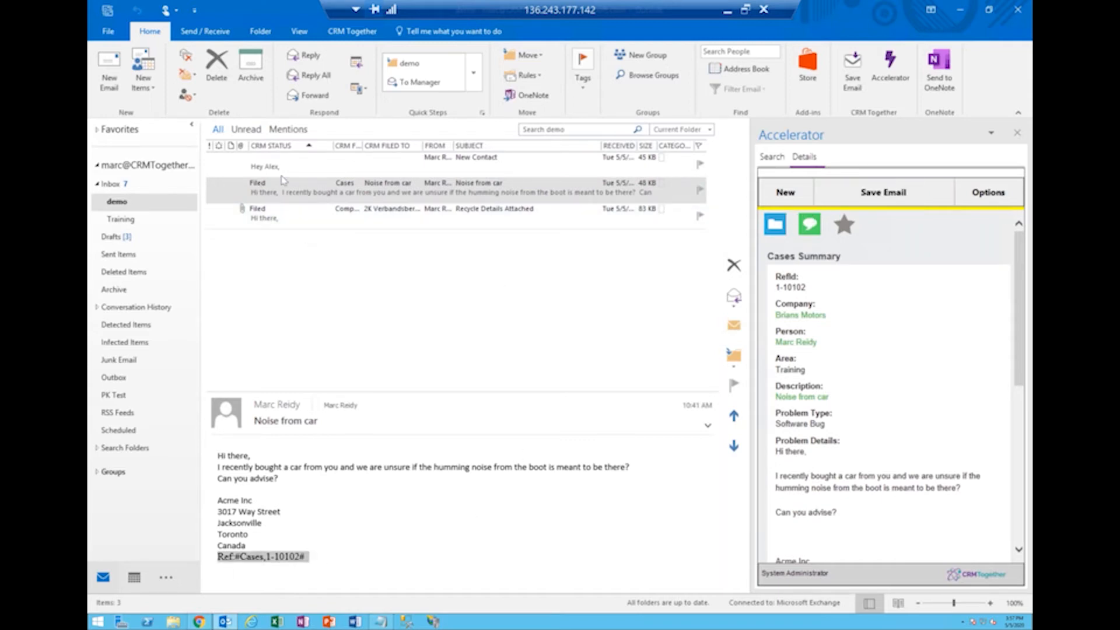
Switch to the "New Contact" email and back to "Noise from car", then hide and redisplay the Accelerator pane to check the linked case.
mouse_move(844, 199)
left_mouse_down()
mouse_move(723, 219)
mouse_move(802, 170)
left_mouse_up()
left_click(443, 169)
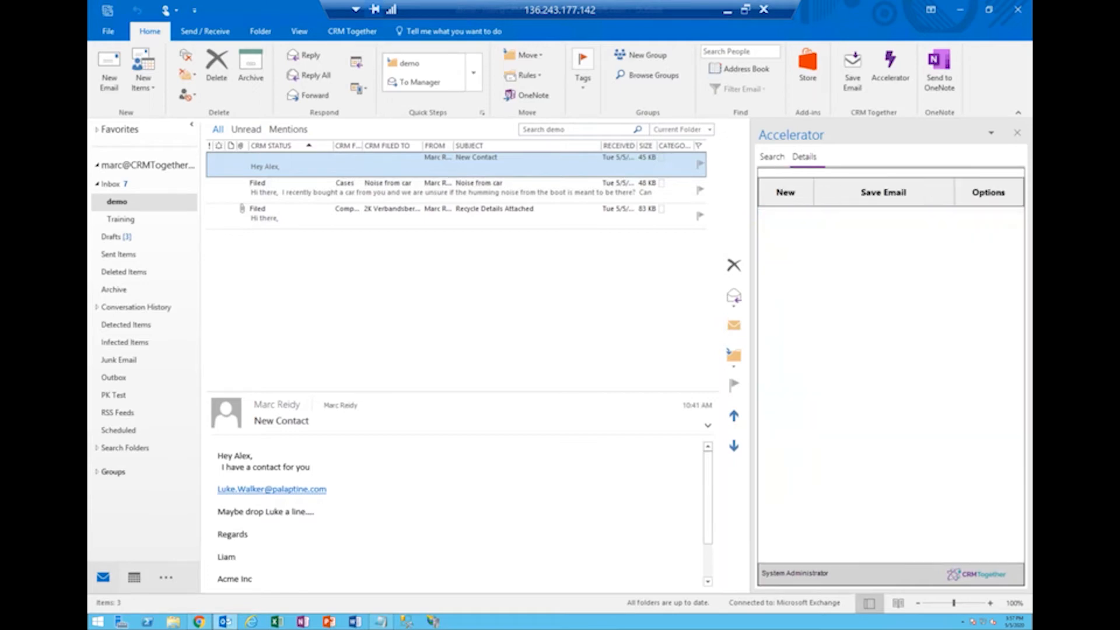
left_click(443, 196)
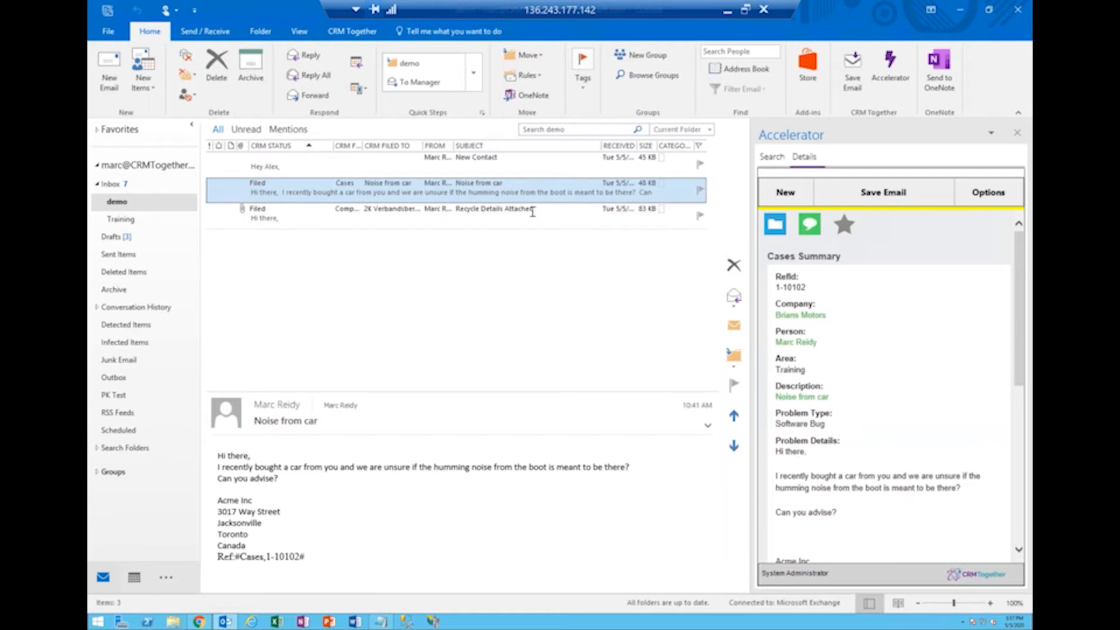
left_click(885, 59)
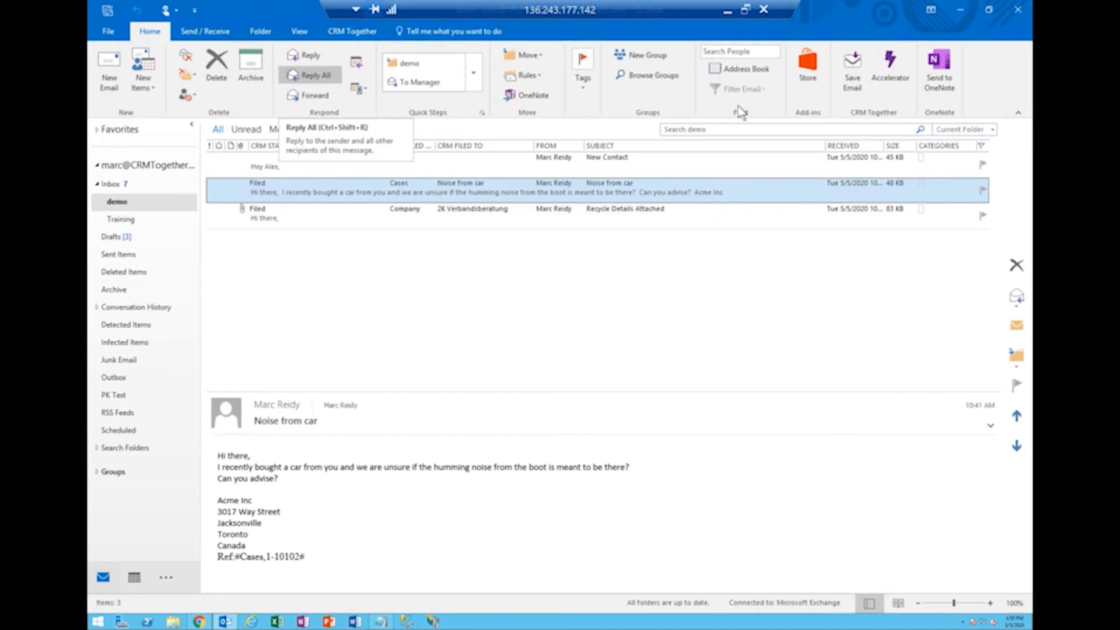
left_click(891, 75)
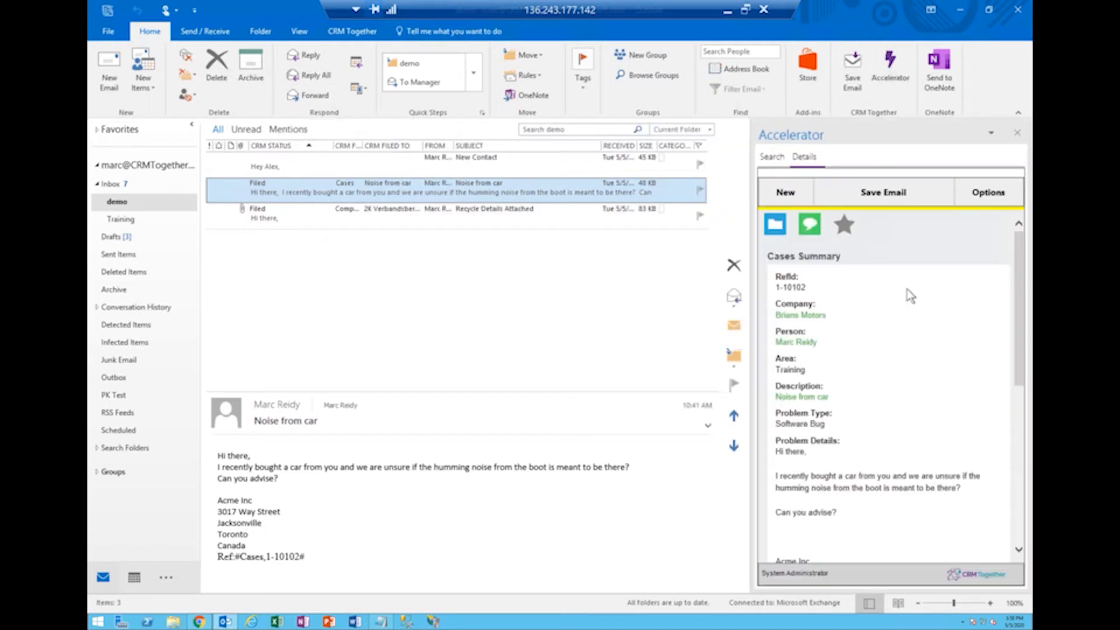
Record phone out notes against the "Noise from car" case stating that a call was made and they want an engineer, and save them.
left_click(991, 193)
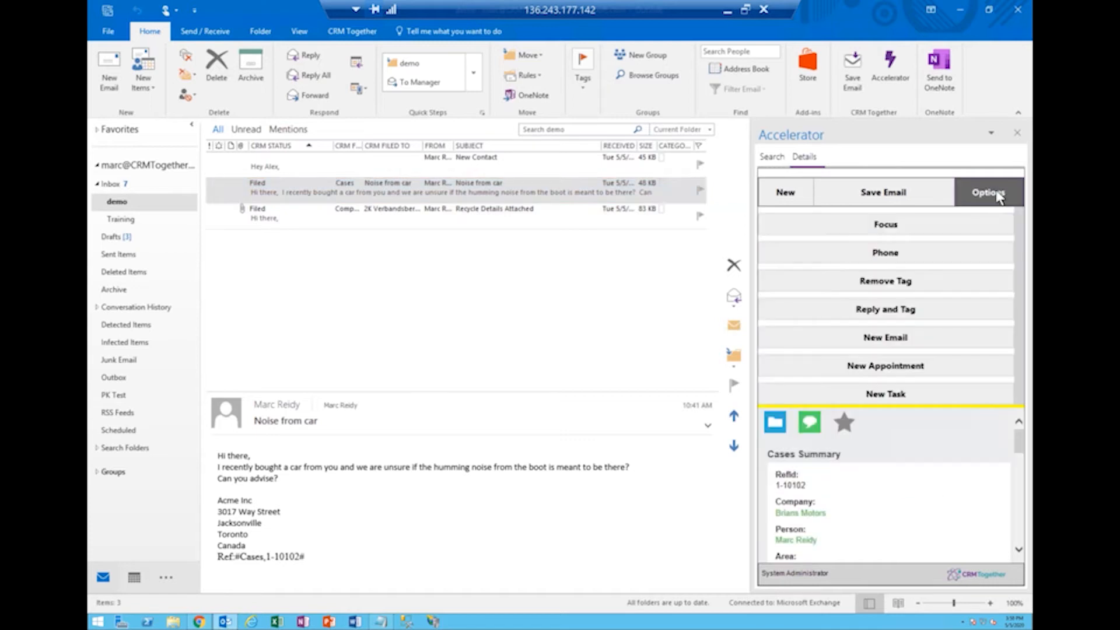
left_click(937, 257)
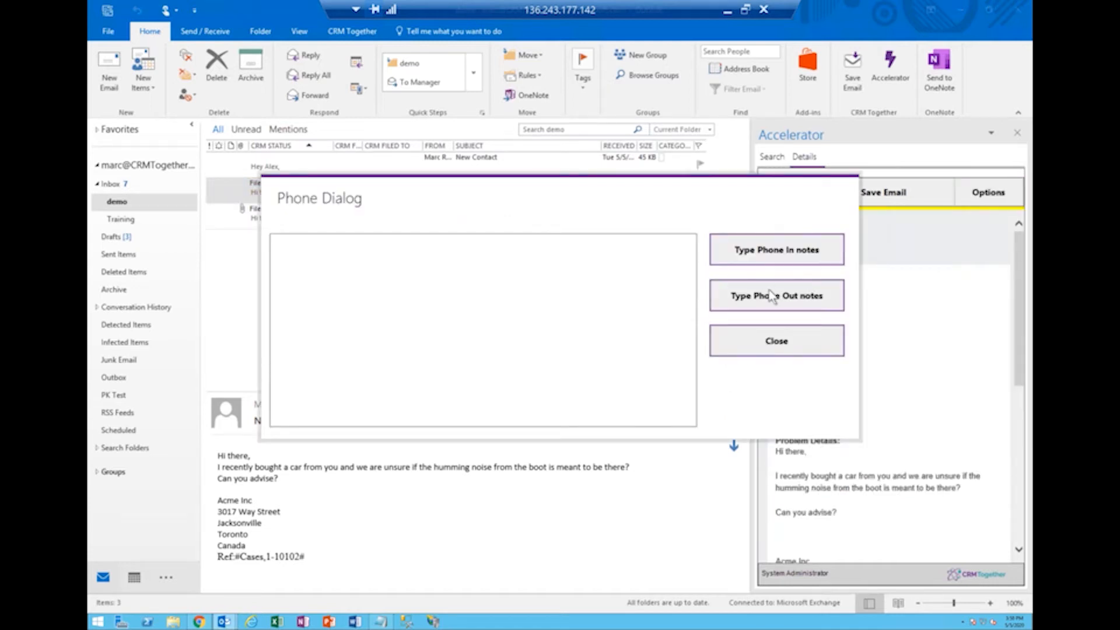
left_click(773, 297)
left_click(570, 249)
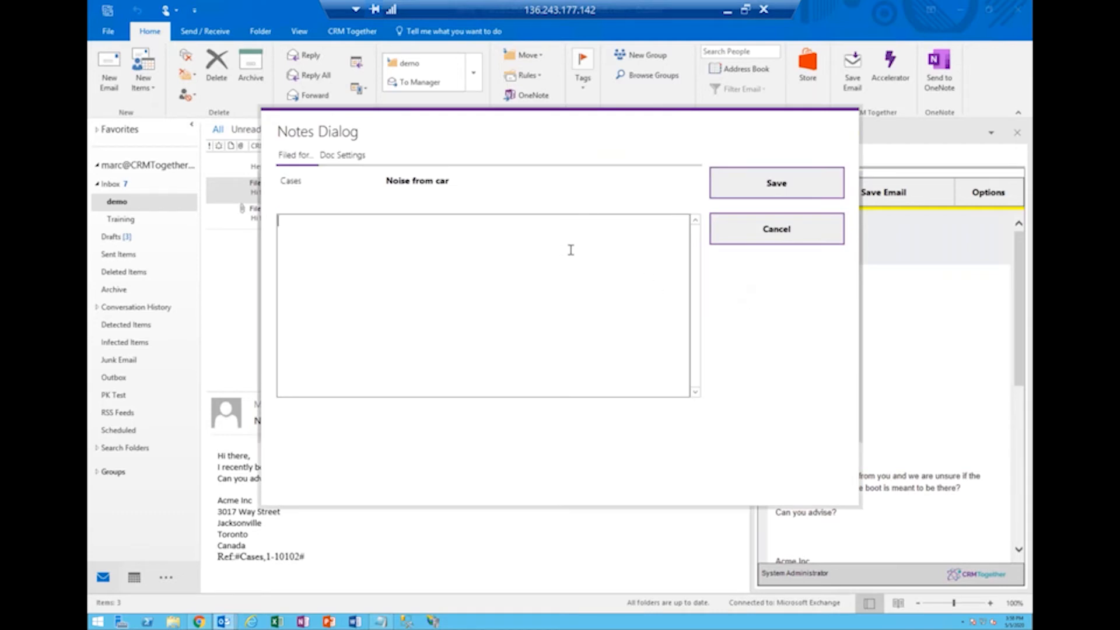
type("Called abd")
key("BackSpace")
key("BackSpace")
type("bdthey want an egineer")
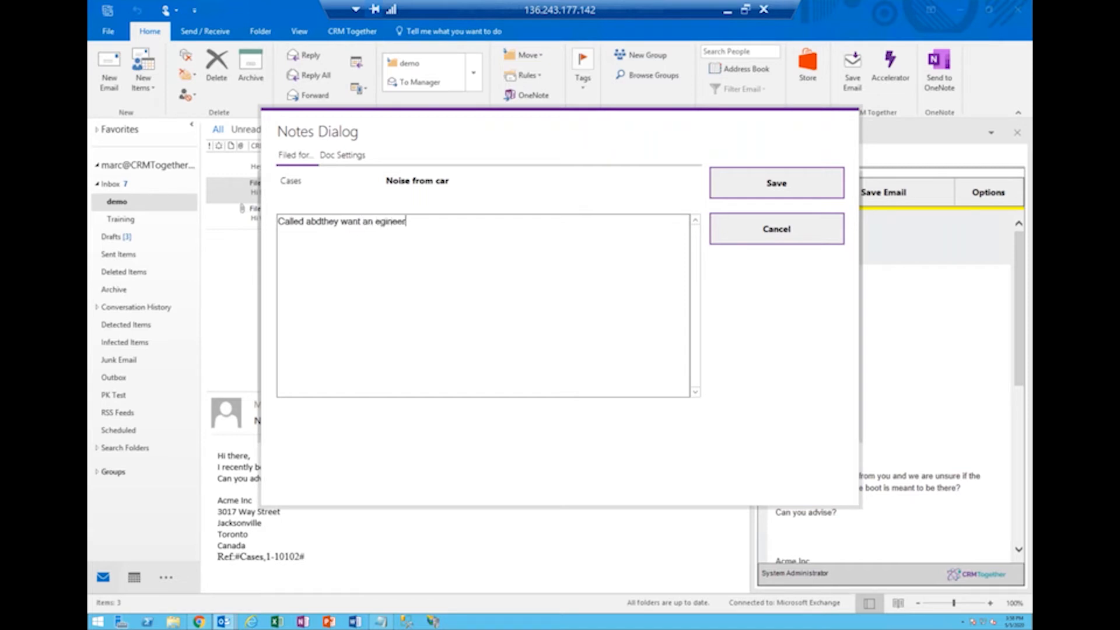
double_click(385, 221)
type("enginee")
left_click(815, 175)
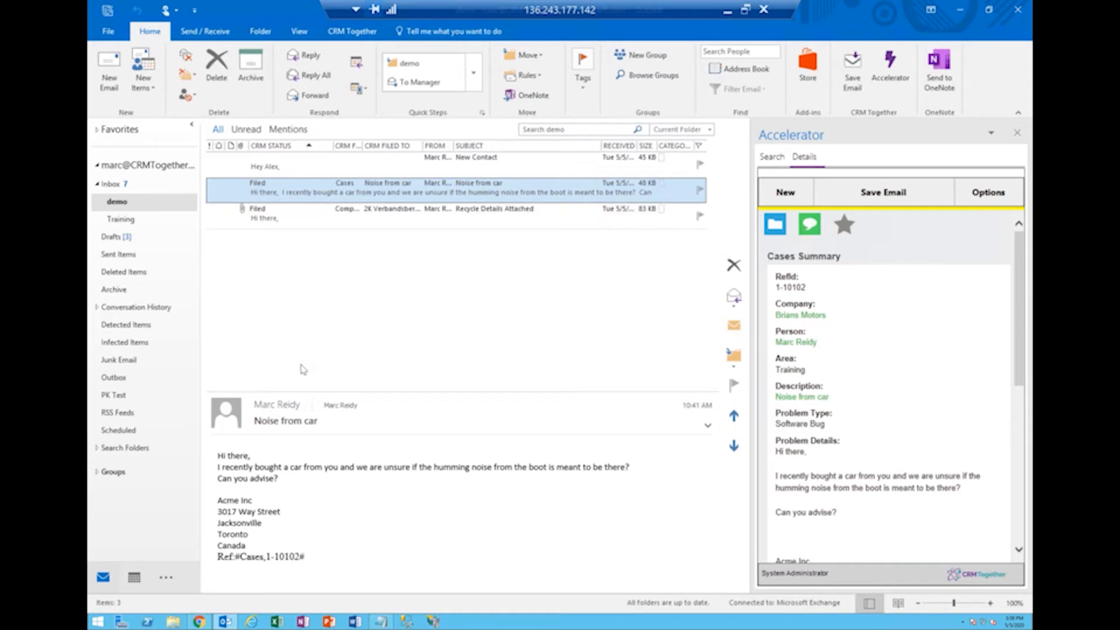
left_click(338, 369)
mouse_move(829, 394)
left_mouse_down()
mouse_move(749, 378)
mouse_move(829, 374)
left_mouse_up()
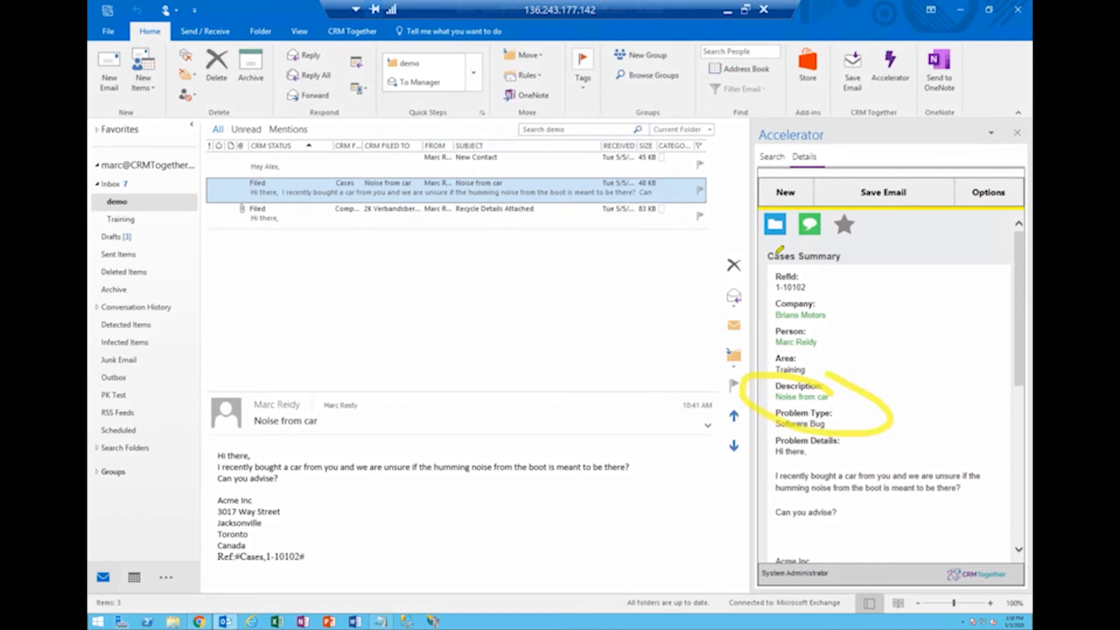
mouse_move(754, 231)
left_mouse_down()
mouse_move(792, 235)
mouse_move(819, 201)
left_mouse_up()
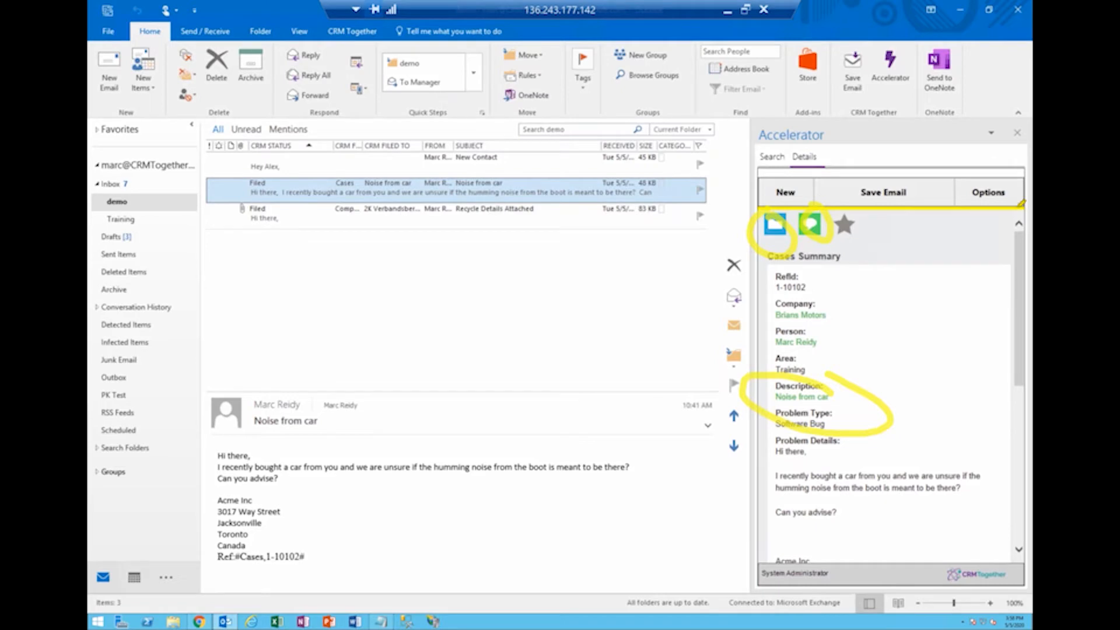
mouse_move(1025, 205)
left_mouse_down()
mouse_move(722, 210)
mouse_move(741, 575)
left_mouse_up()
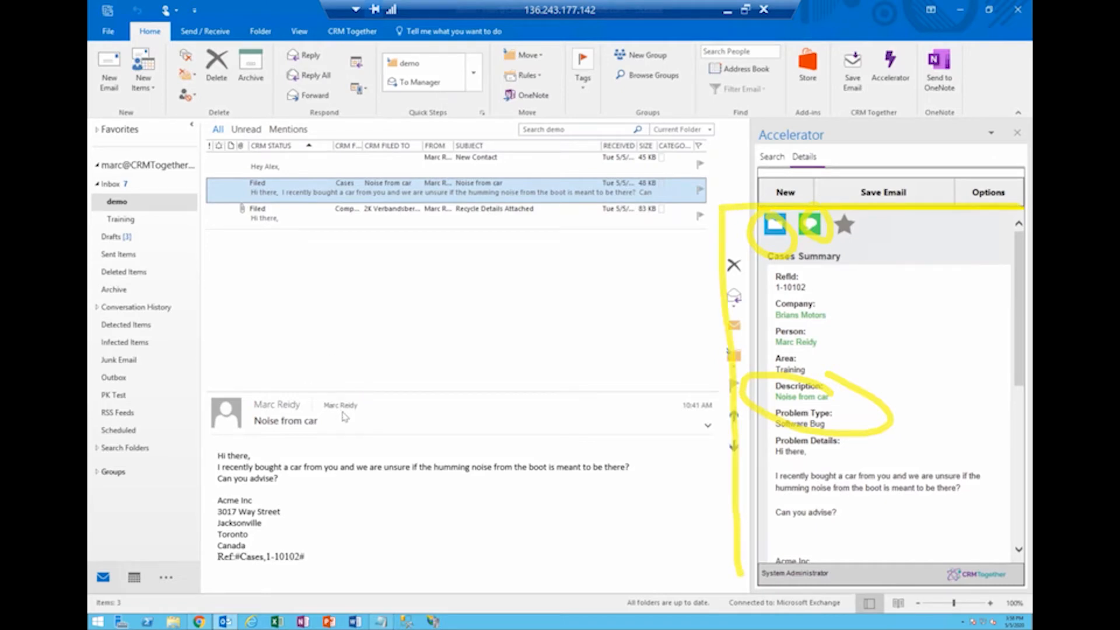
Open the "Noise from car" case in Sage CRM, advance its workflow through Queue to Investigating, and return to Outlook.
left_click(826, 394)
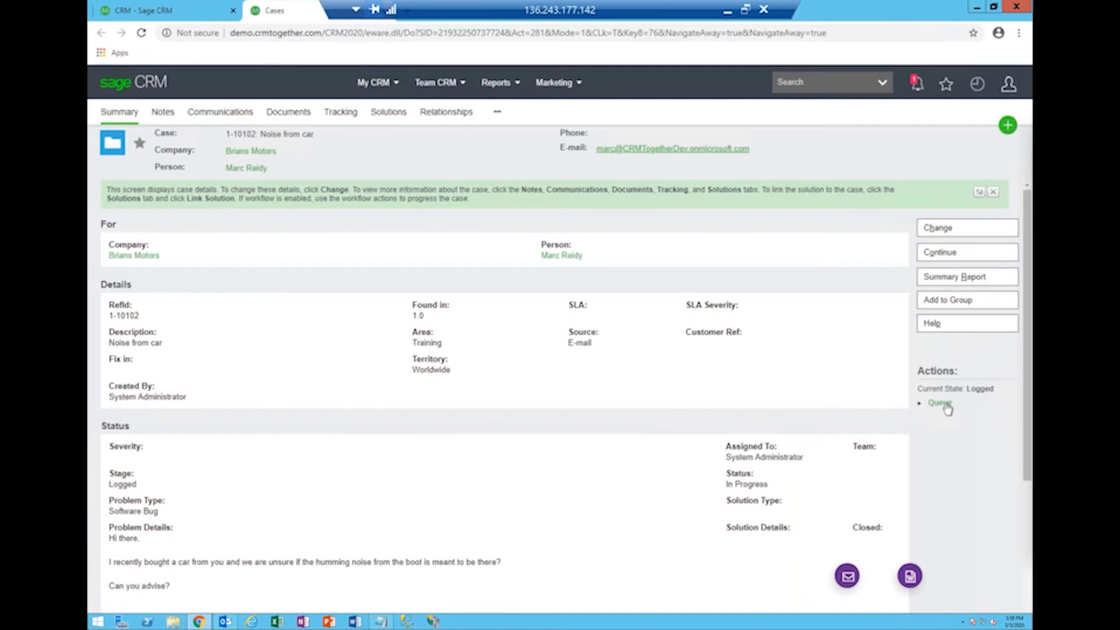
left_click(945, 406)
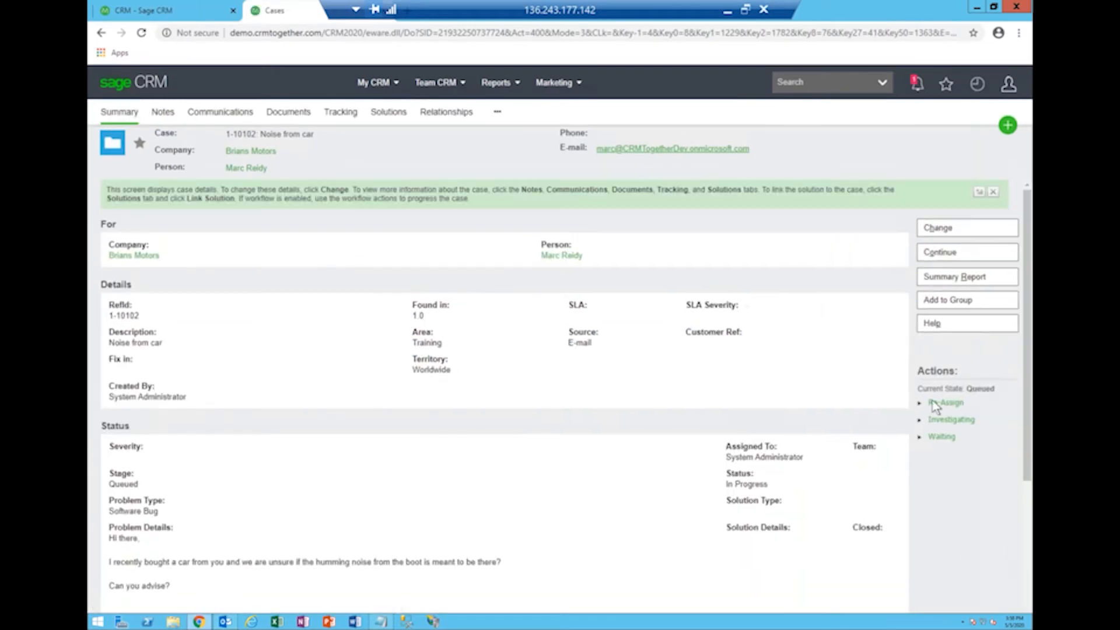
left_click(951, 419)
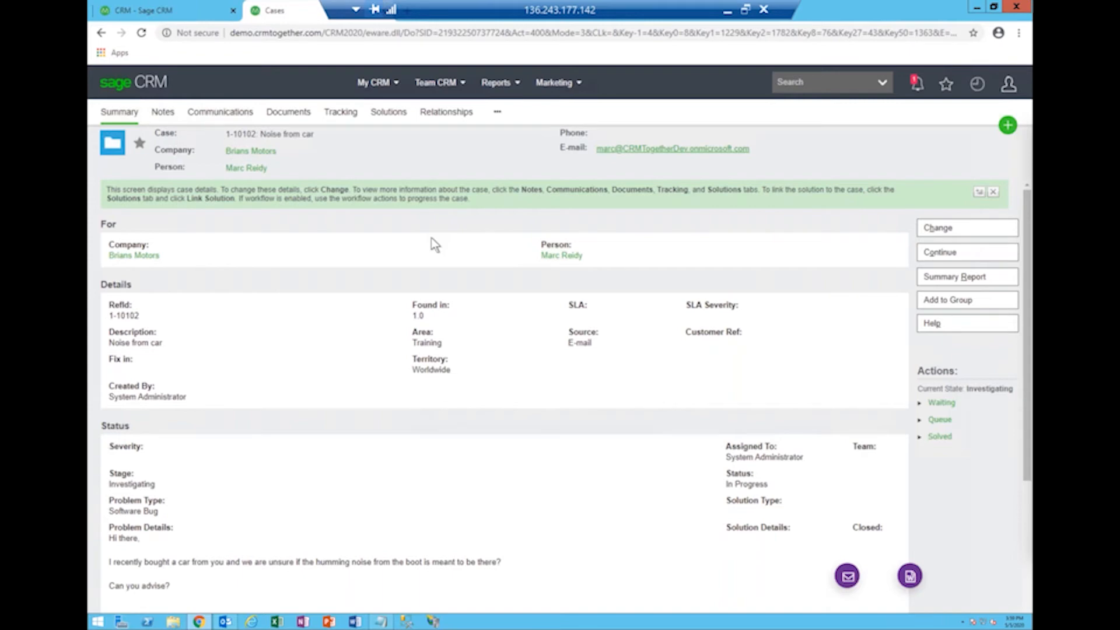
left_click(975, 8)
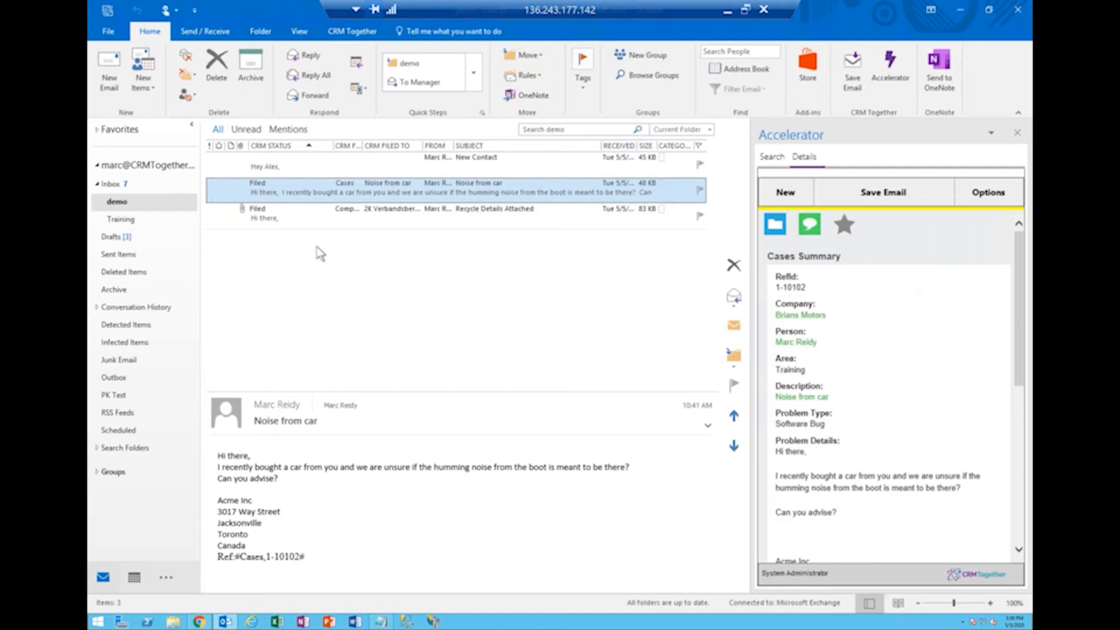
Review the case summary down to its stage, status, source and assignment, and open the related company Brians Motors.
left_click(776, 166)
left_click(804, 161)
scroll(816, 254, "down", 5)
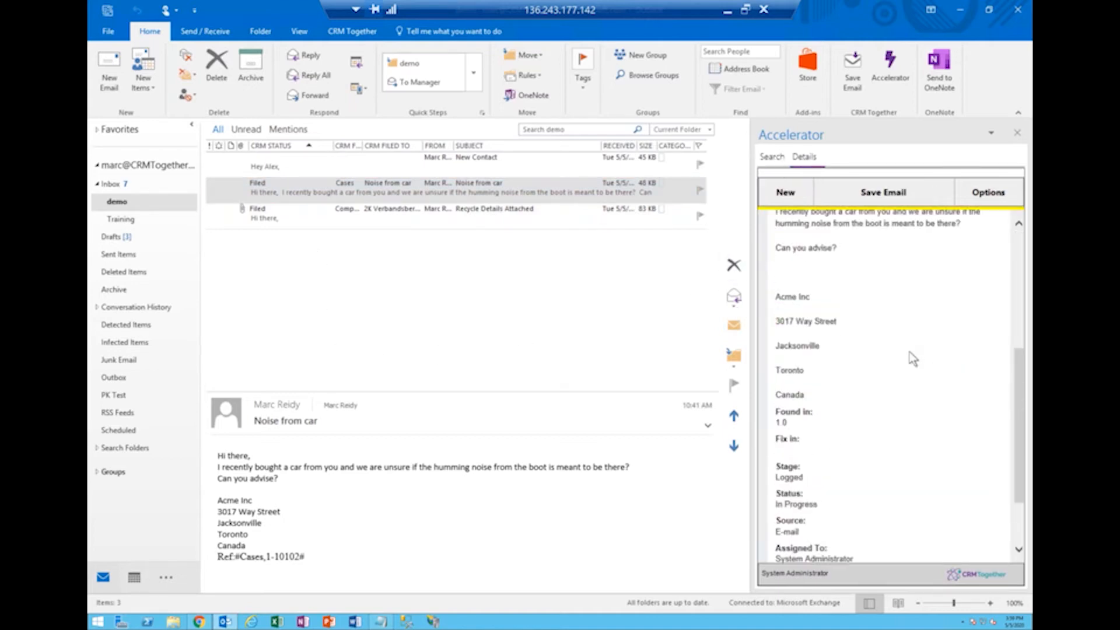
scroll(887, 368, "down", 3)
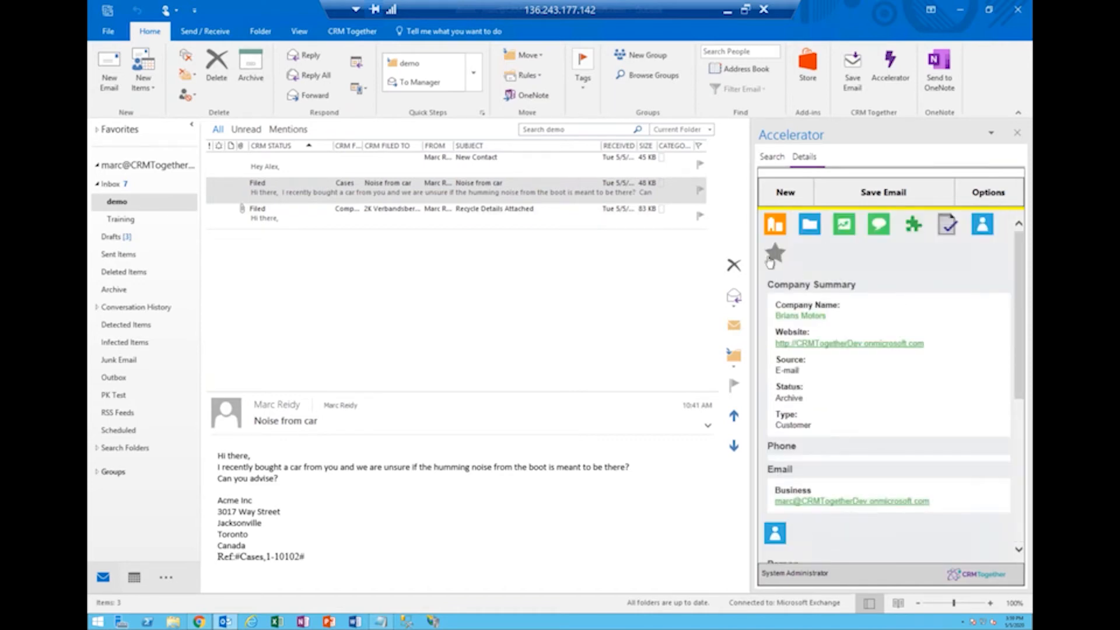
Open the company's "Recycle Details Attached" opportunity and file the "Noise from car" email against it.
left_click(848, 229)
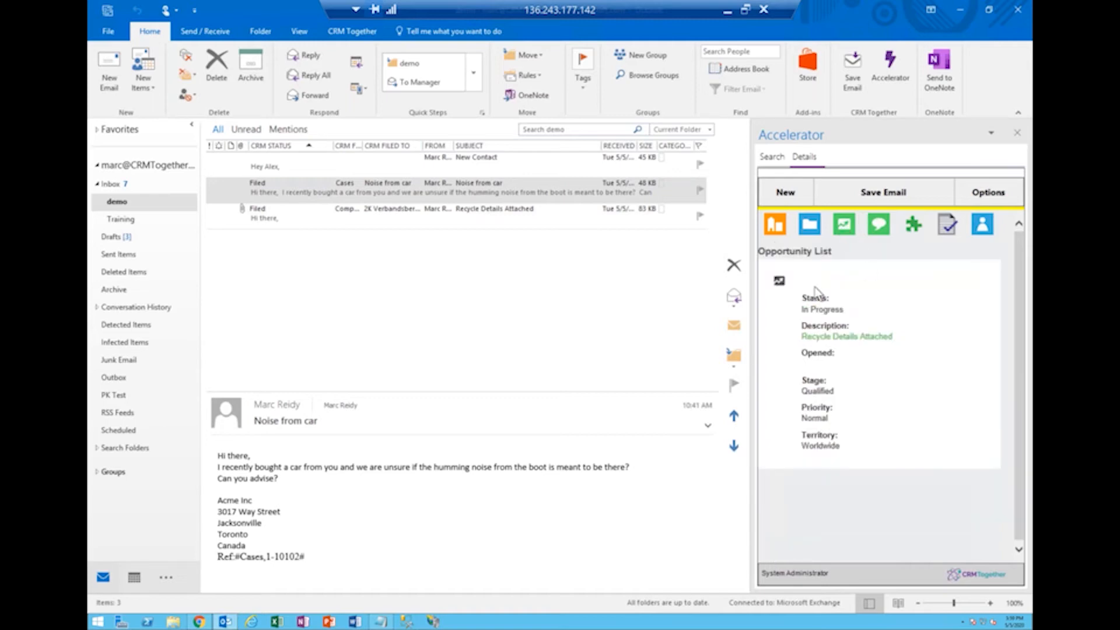
left_click(779, 282)
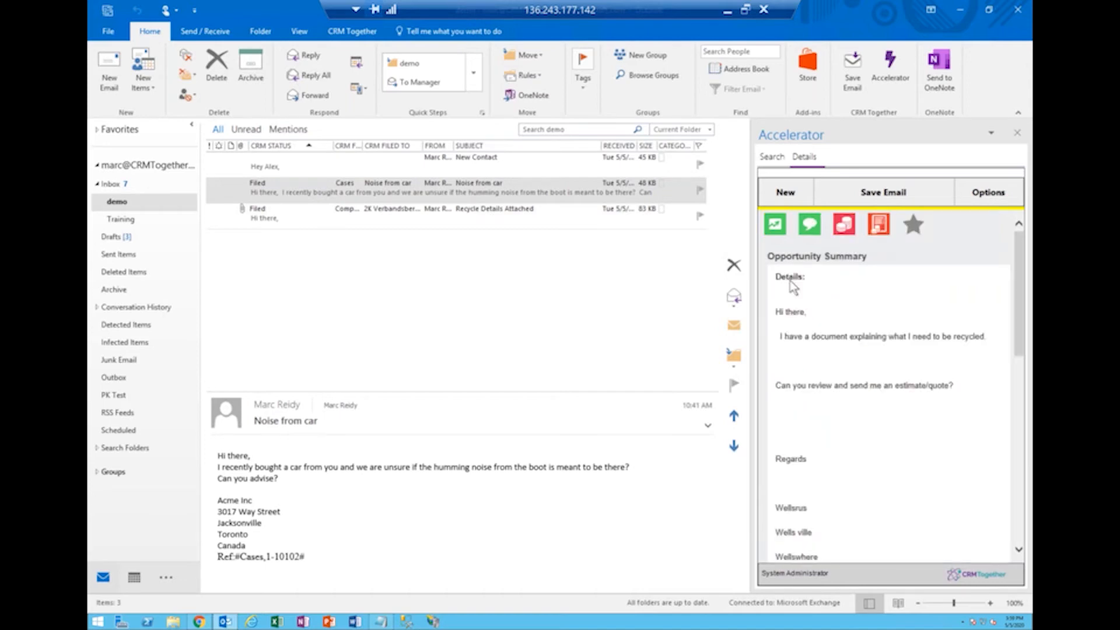
left_click(903, 194)
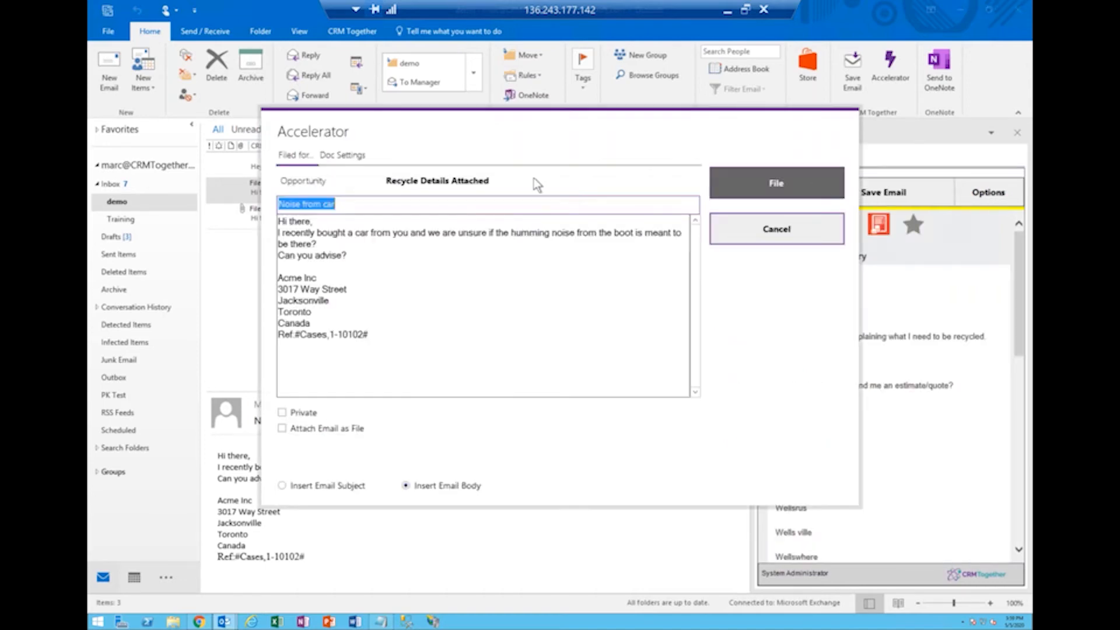
left_click(316, 370)
left_click_drag(283, 189, 326, 190)
left_click_drag(394, 189, 518, 189)
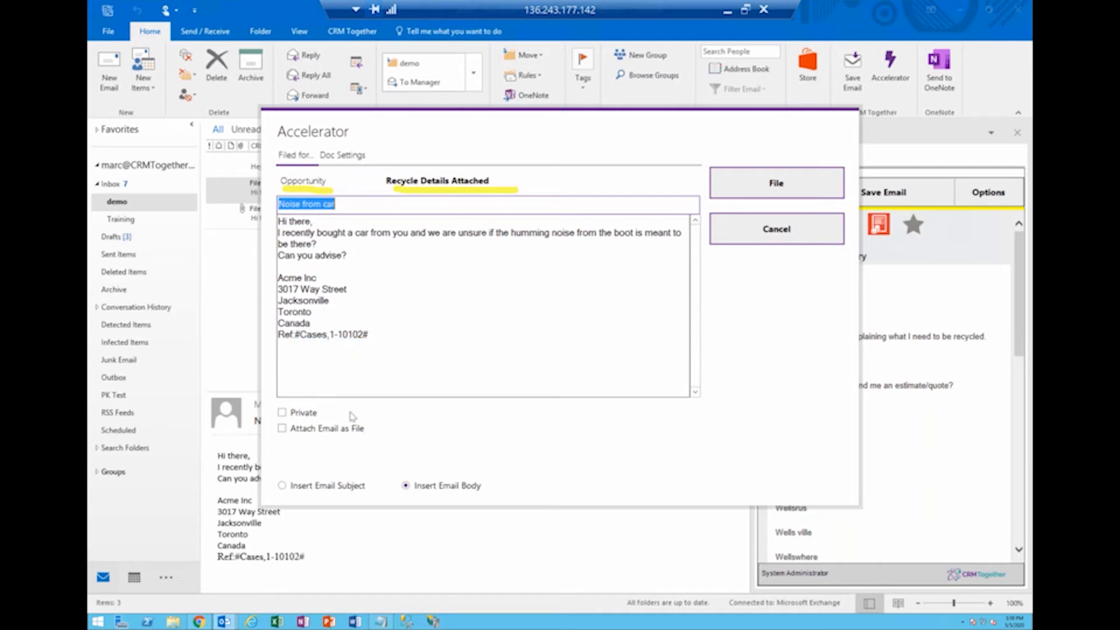
left_click(743, 188)
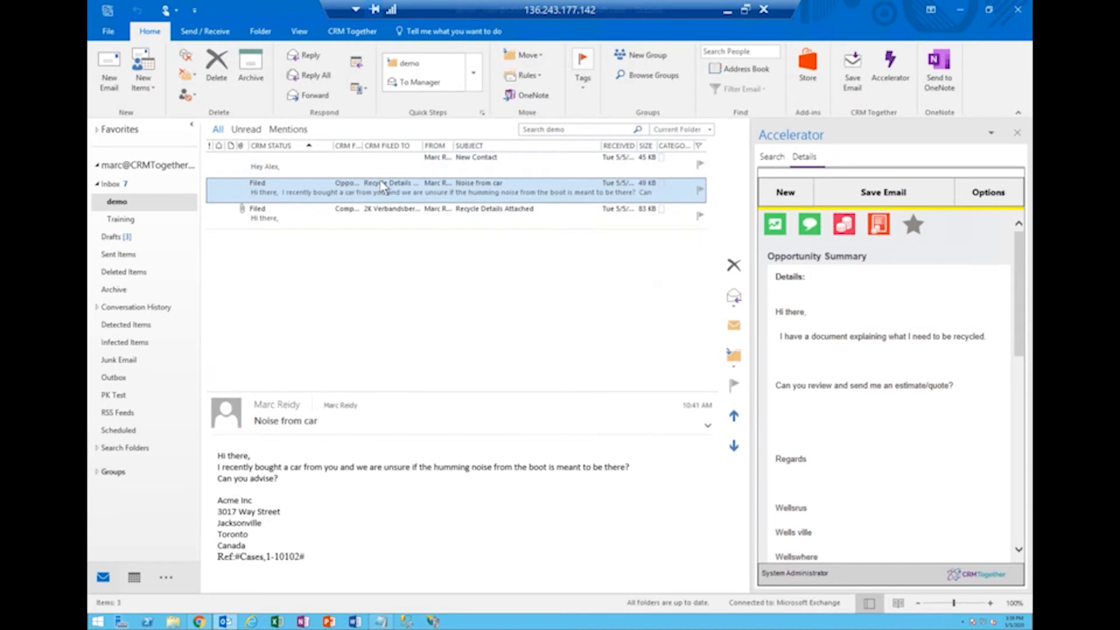
Check the opportunity's communications for the filed email and return to the opportunity summary.
left_click(809, 228)
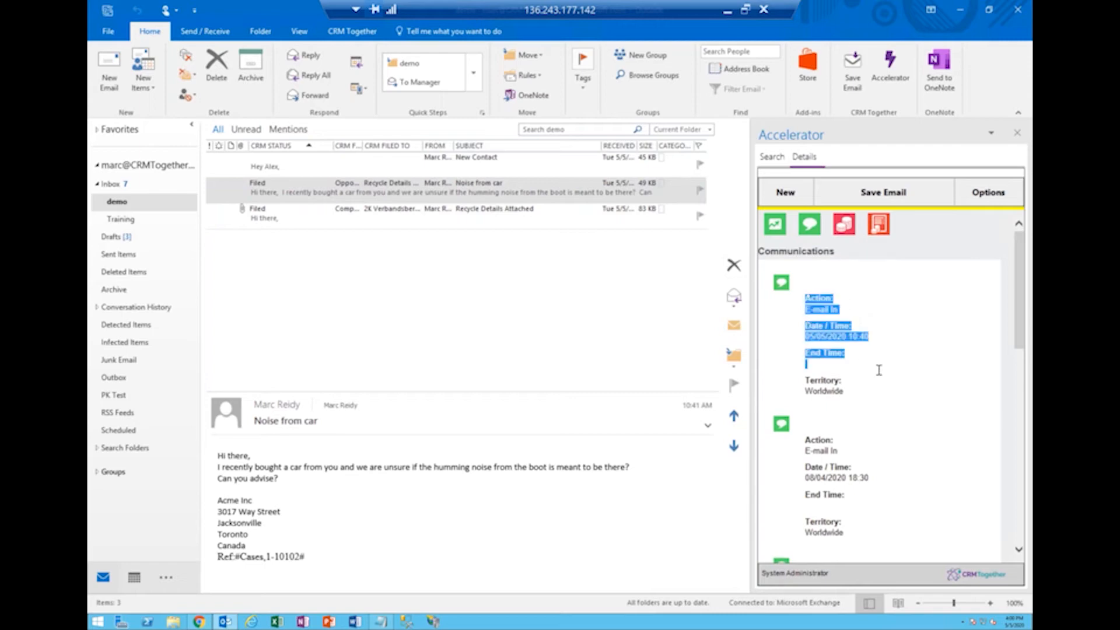
scroll(892, 440, "down", 5)
scroll(890, 438, "up", 5)
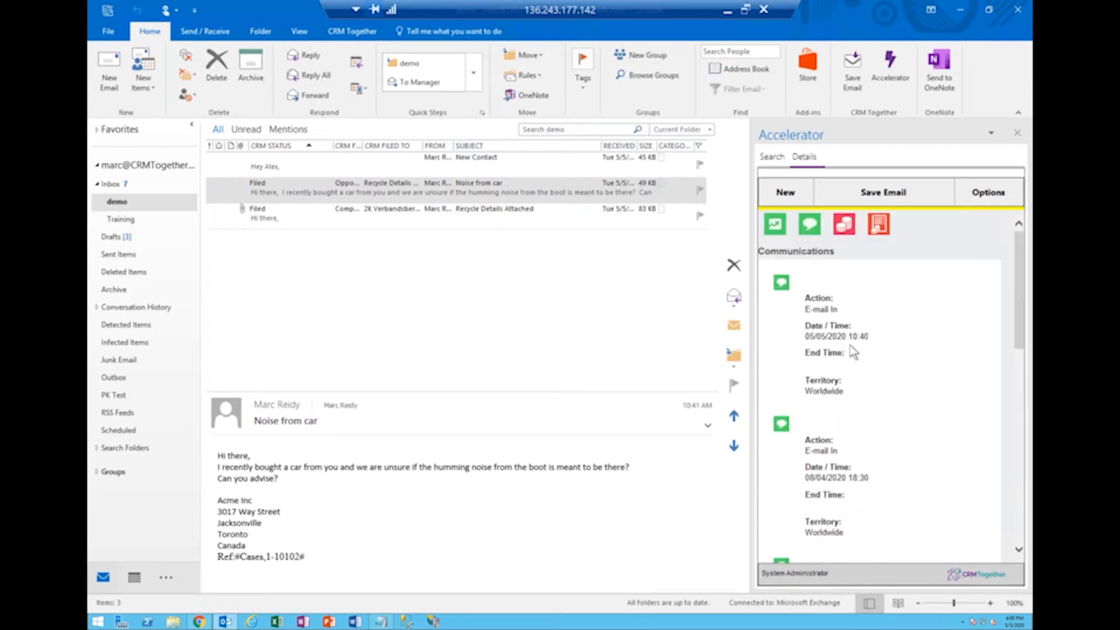
left_click(780, 228)
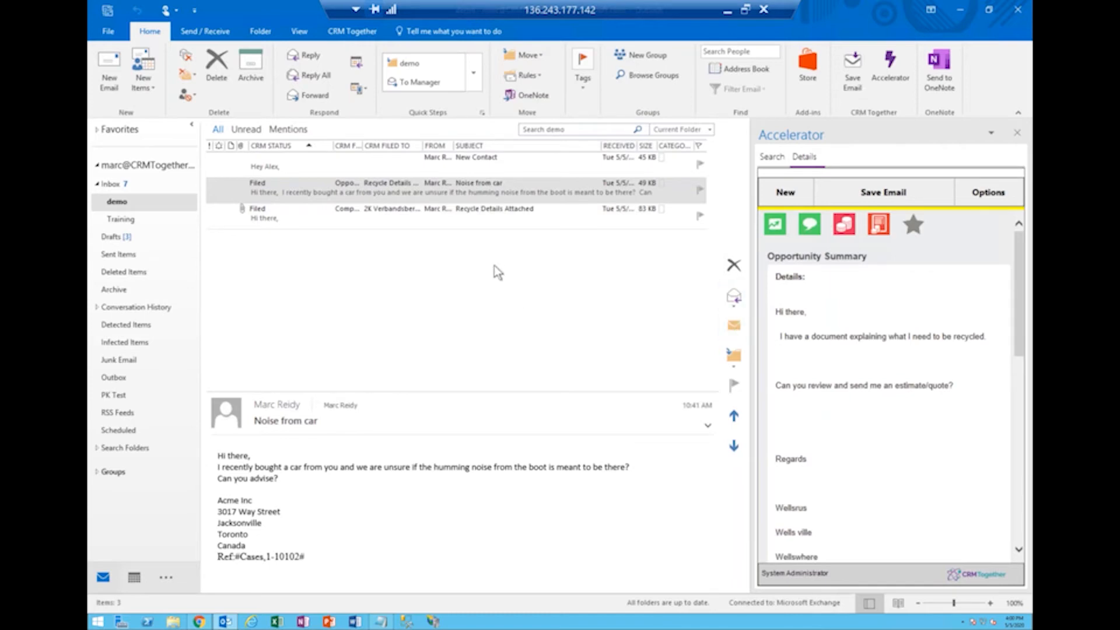
Find the company Desktop Vantage by searching for "des" and file the "New Contact" email against it.
left_click(772, 157)
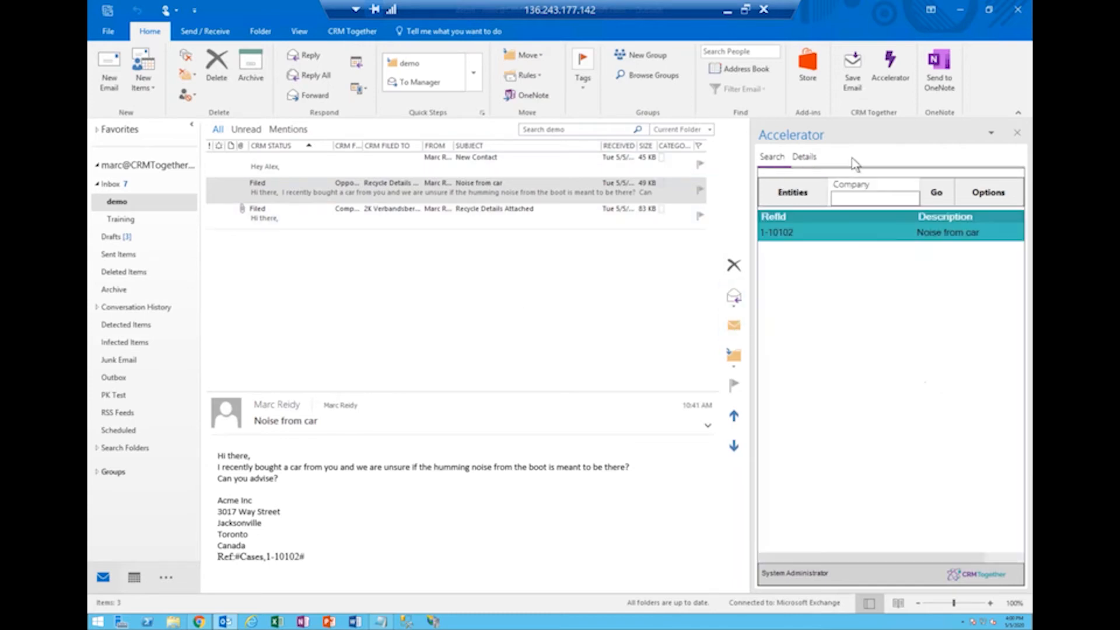
left_click(443, 171)
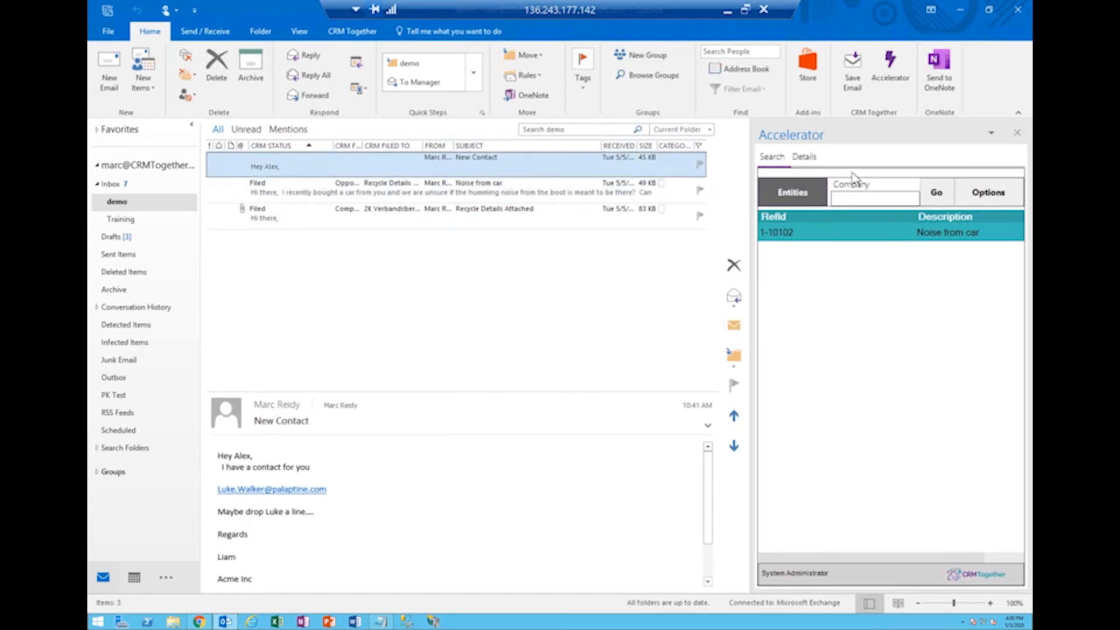
left_click(781, 159)
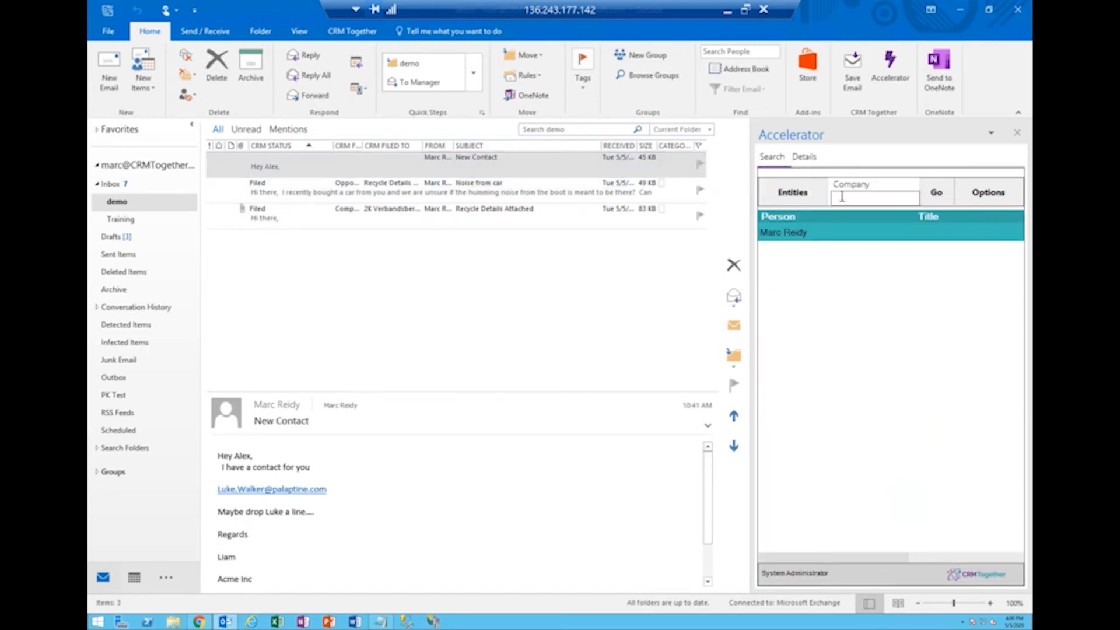
type("des")
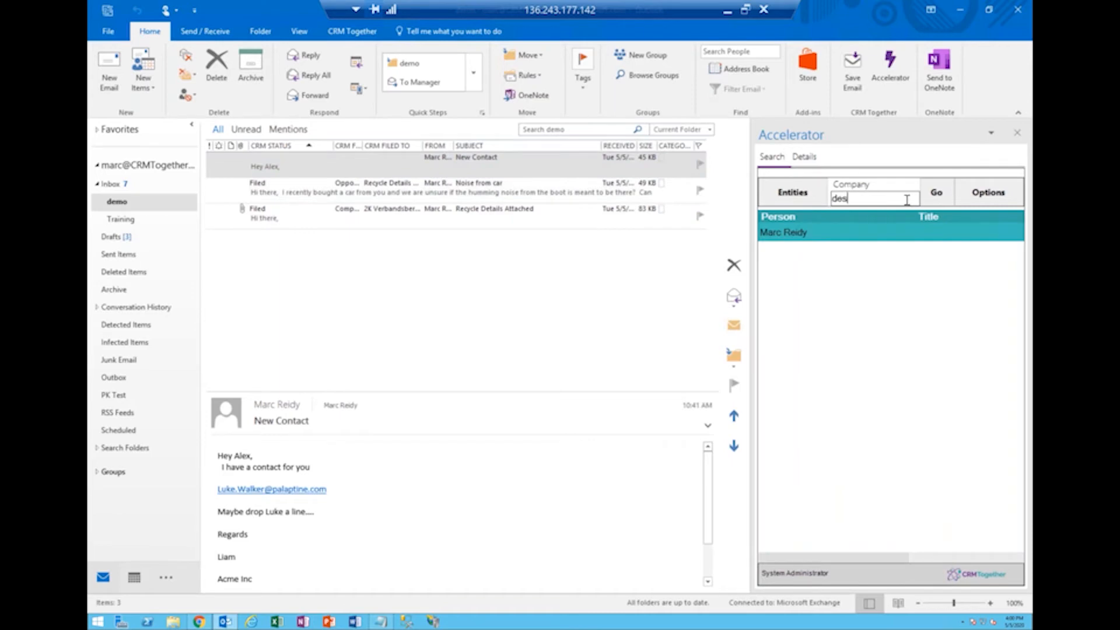
left_click(936, 194)
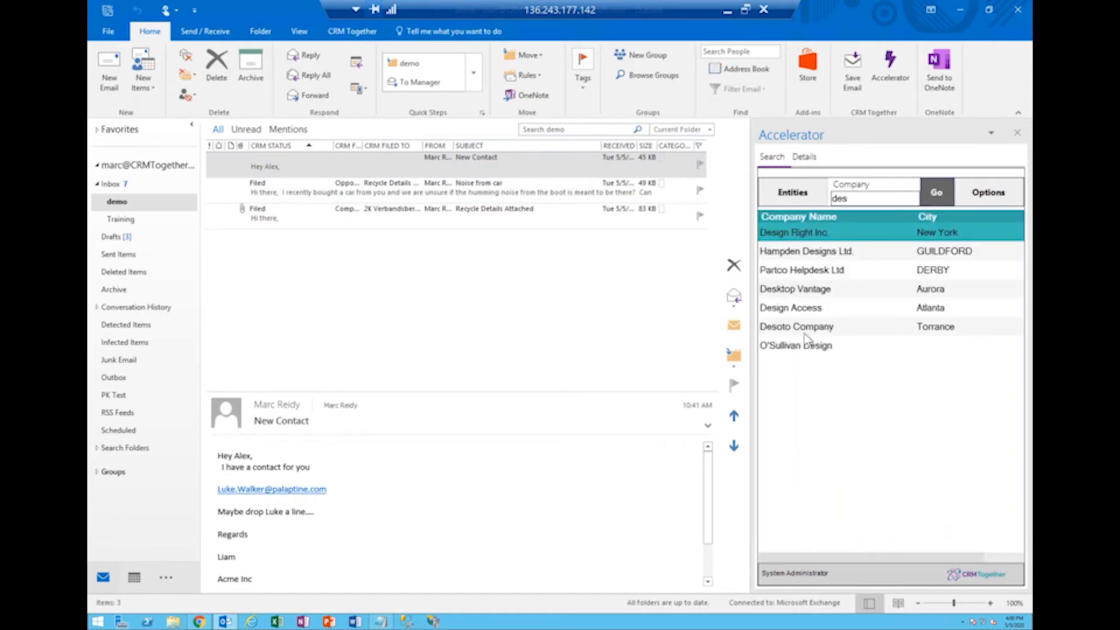
double_click(806, 292)
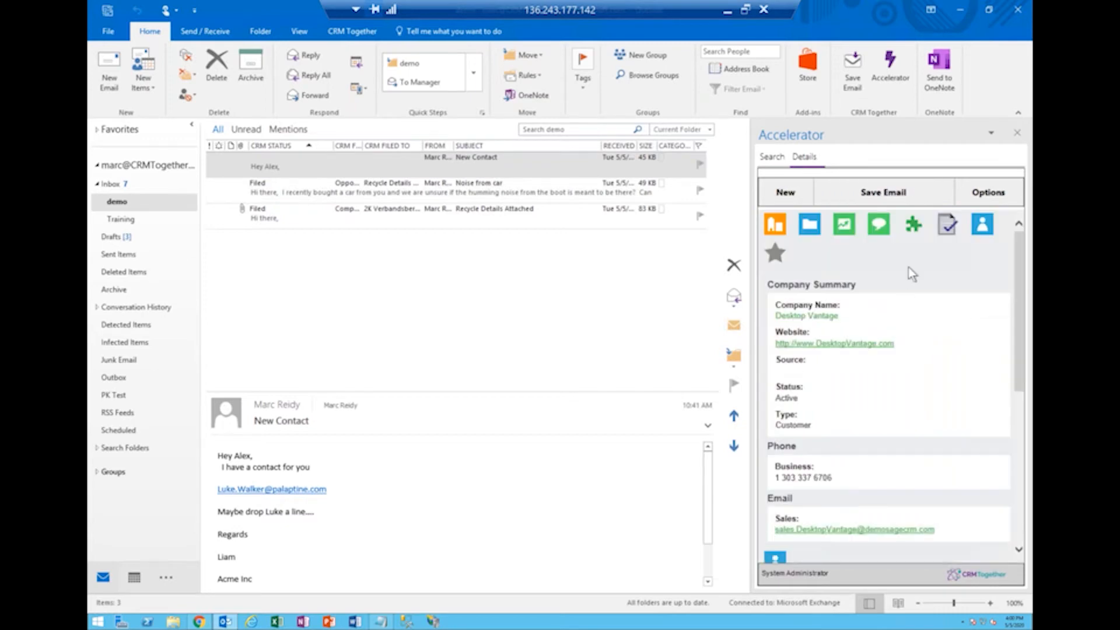
left_click(883, 191)
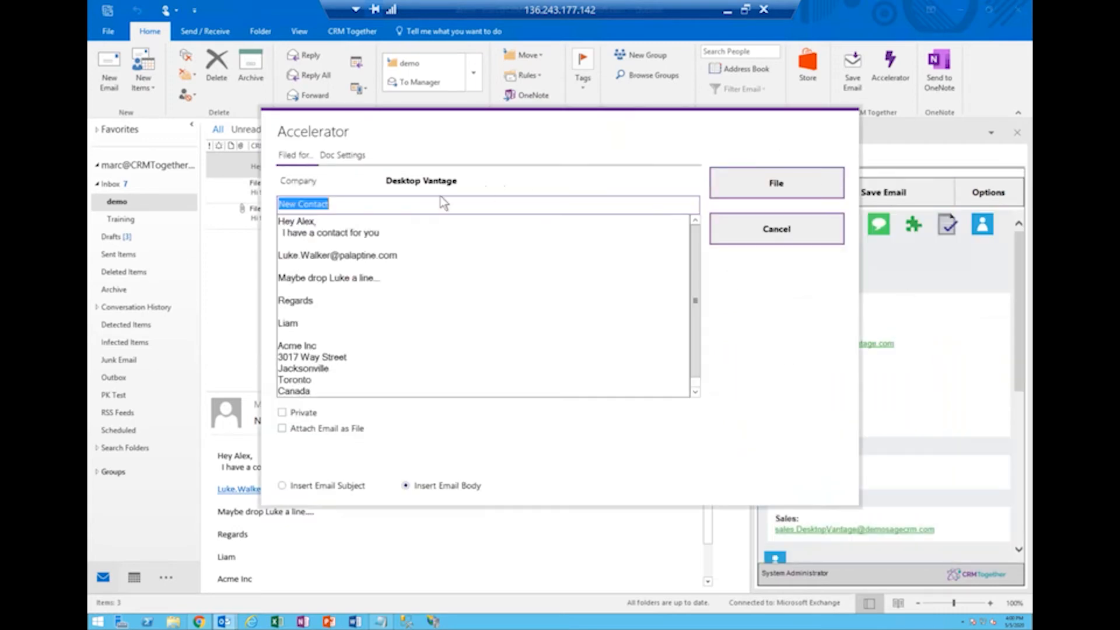
left_click(765, 181)
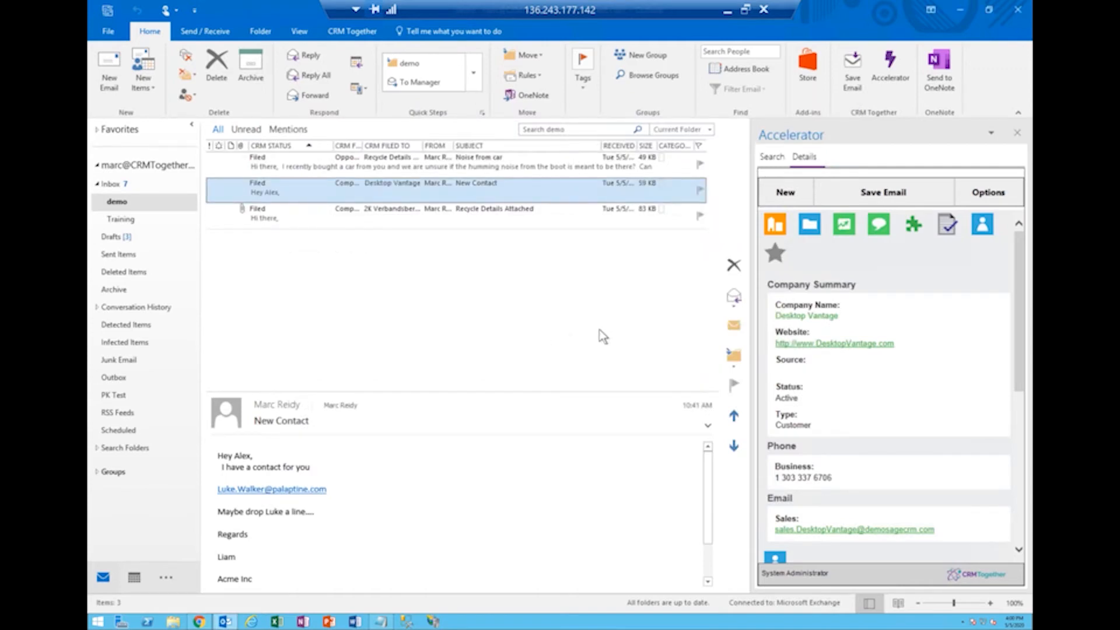
View the Desktop Vantage record in Sage CRM, return to Outlook and check the company's case, opportunity and person lists.
left_click(828, 318)
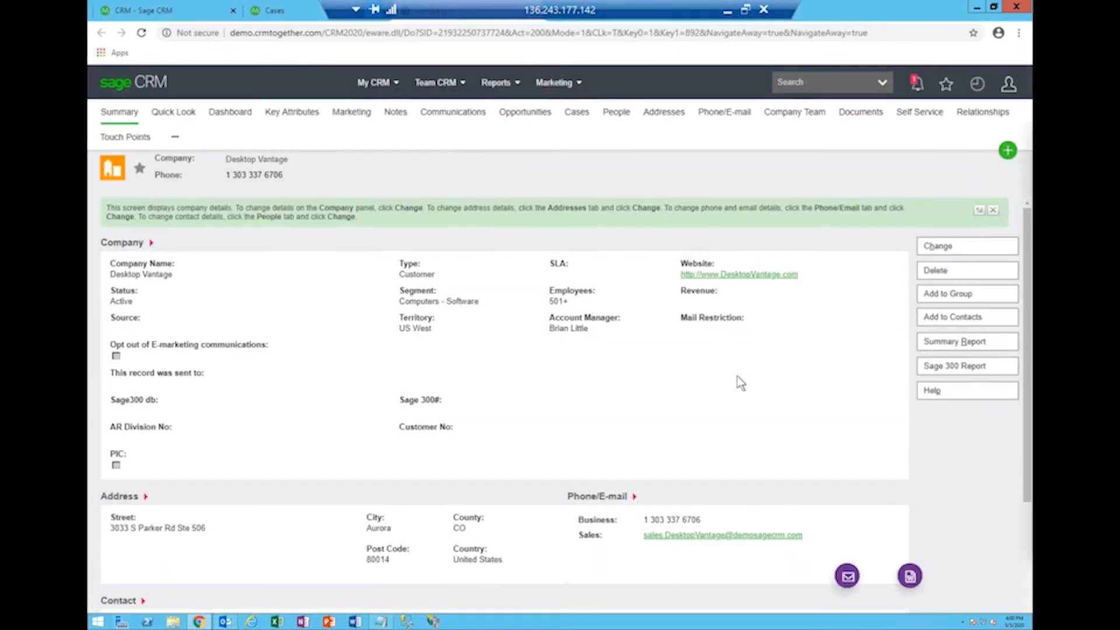
left_click(977, 7)
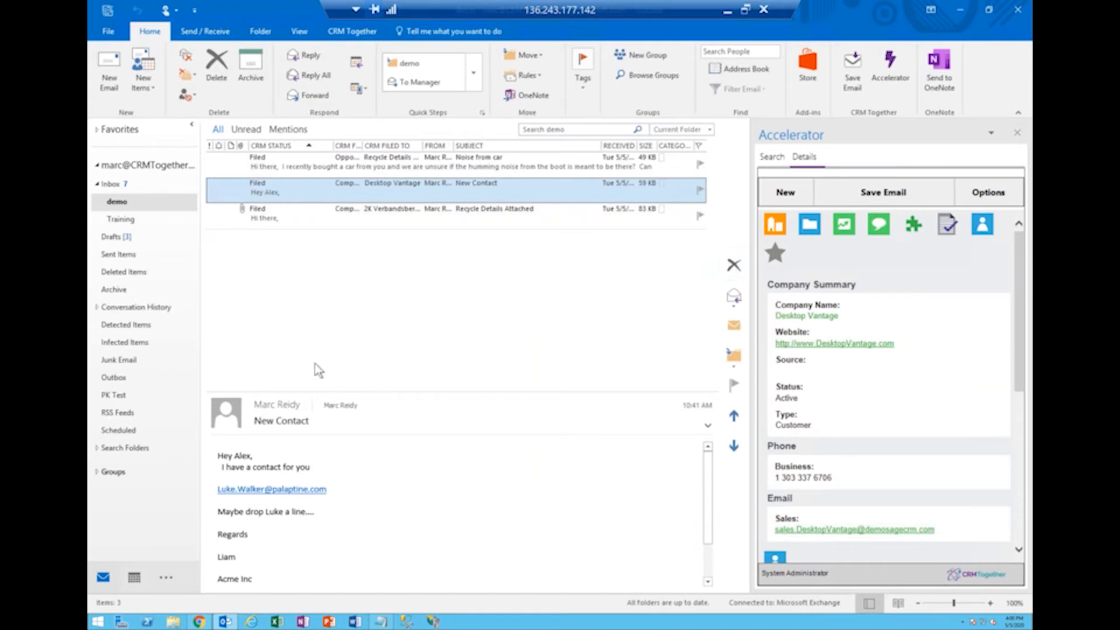
left_click(810, 226)
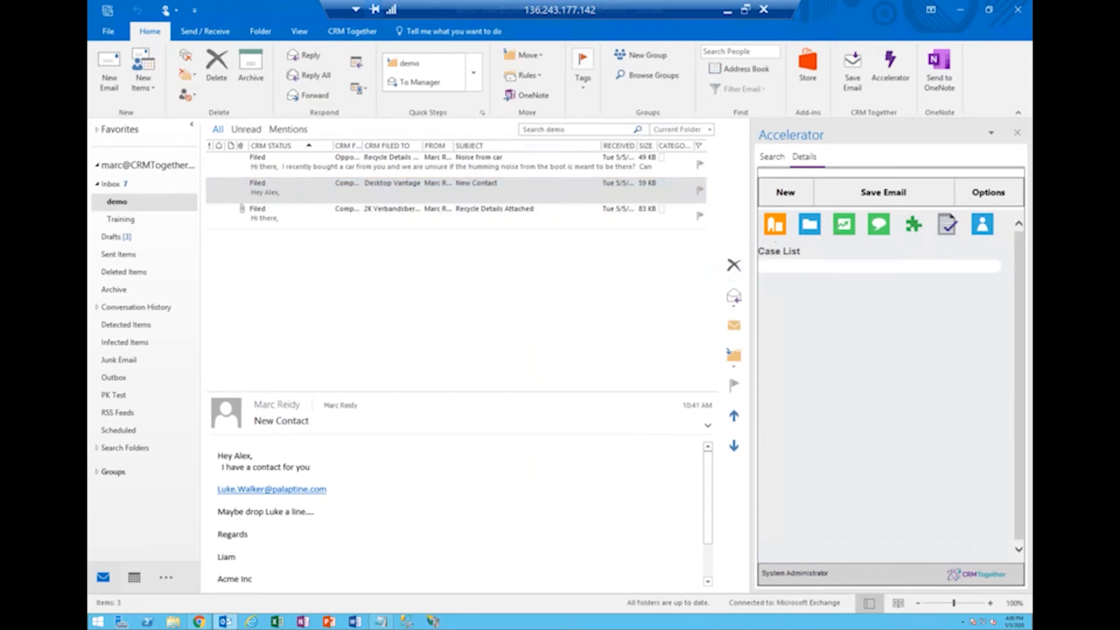
left_click(845, 227)
left_click(984, 230)
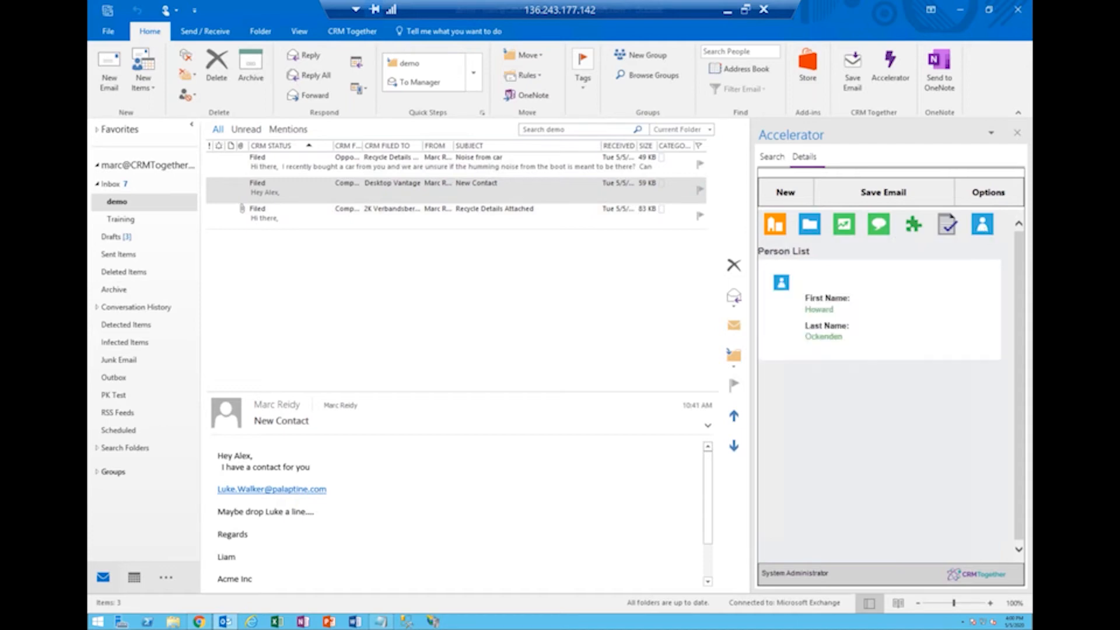
Open the Desktop Vantage contact's person summary, bookmark it and look through its details.
left_click(781, 285)
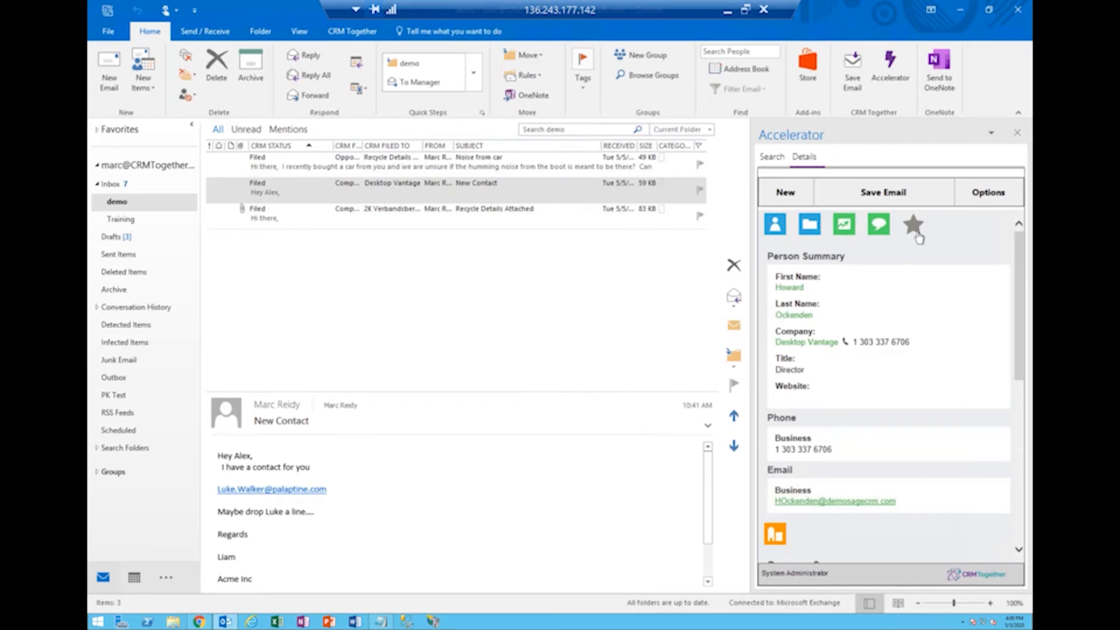
left_click(915, 230)
scroll(956, 320, "down", 3)
scroll(939, 334, "up", 3)
Run a Parse Search on the "New Contact" email to prefill a new company form from its contents.
left_click(397, 197)
left_click_drag(224, 461, 363, 500)
left_click(363, 508)
left_click(771, 157)
left_click(999, 195)
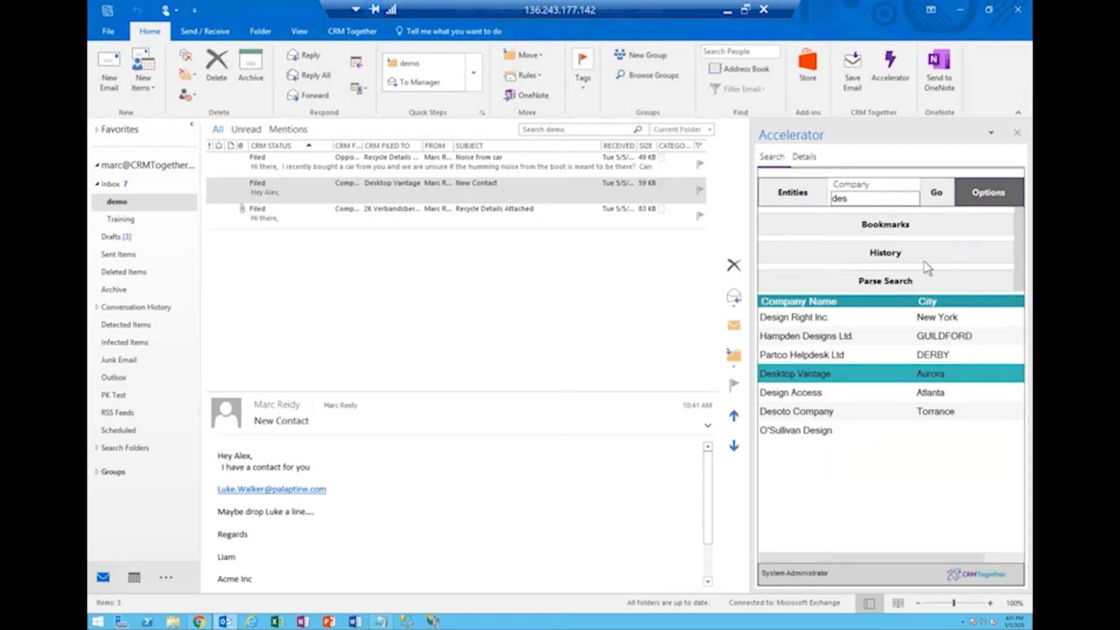
left_click(897, 284)
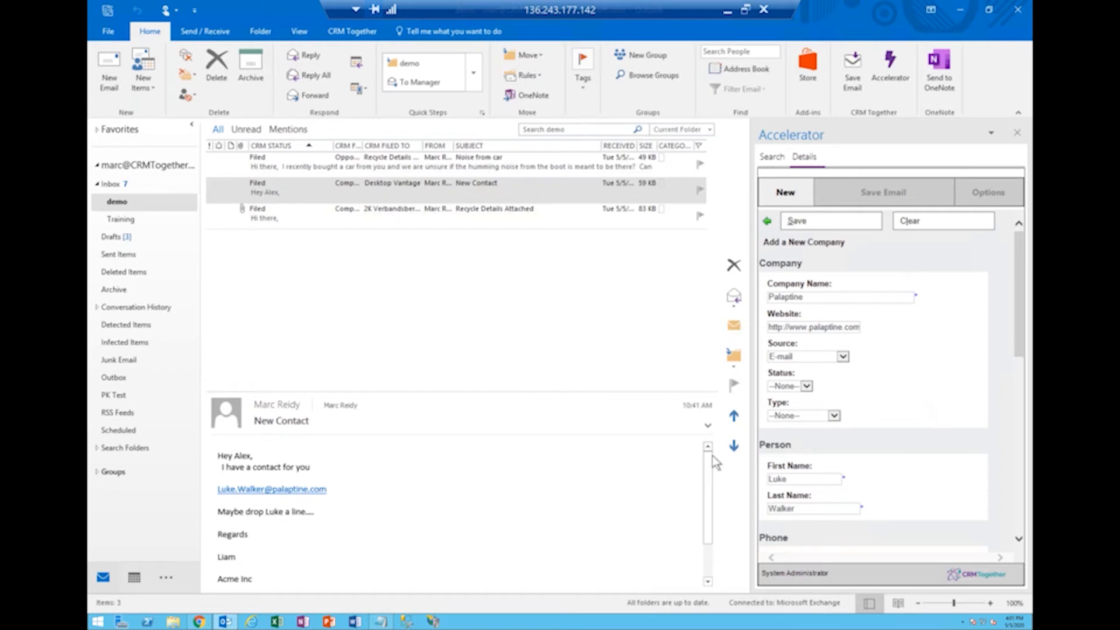
Check the prefilled company and person names and save Palaptine as a new company.
double_click(803, 296)
left_click(837, 299)
left_click_drag(783, 478, 815, 503)
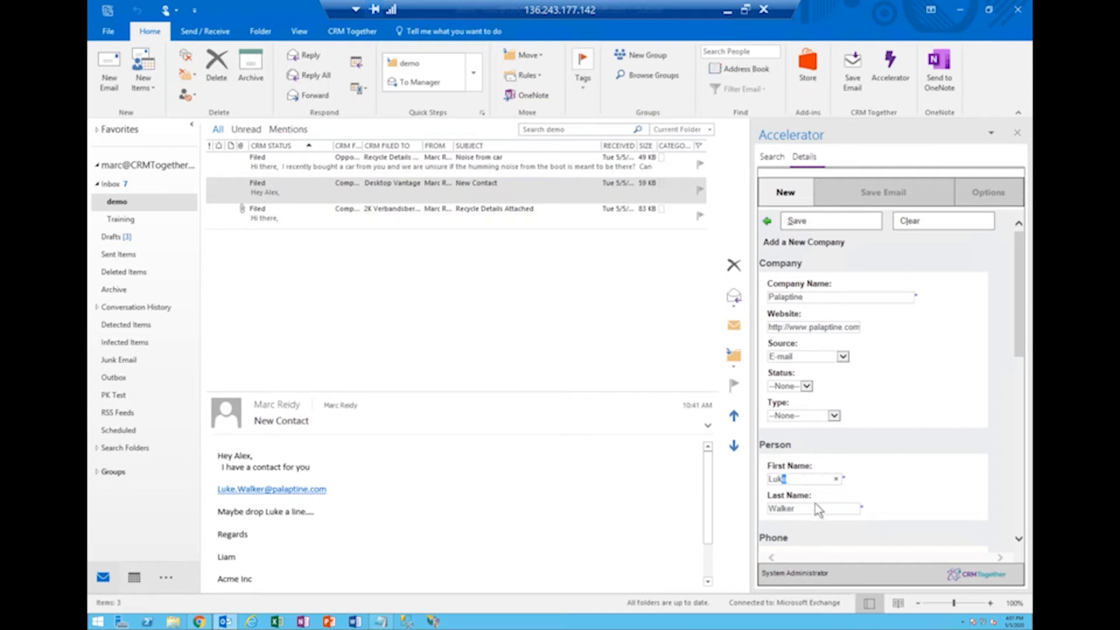
left_click(833, 224)
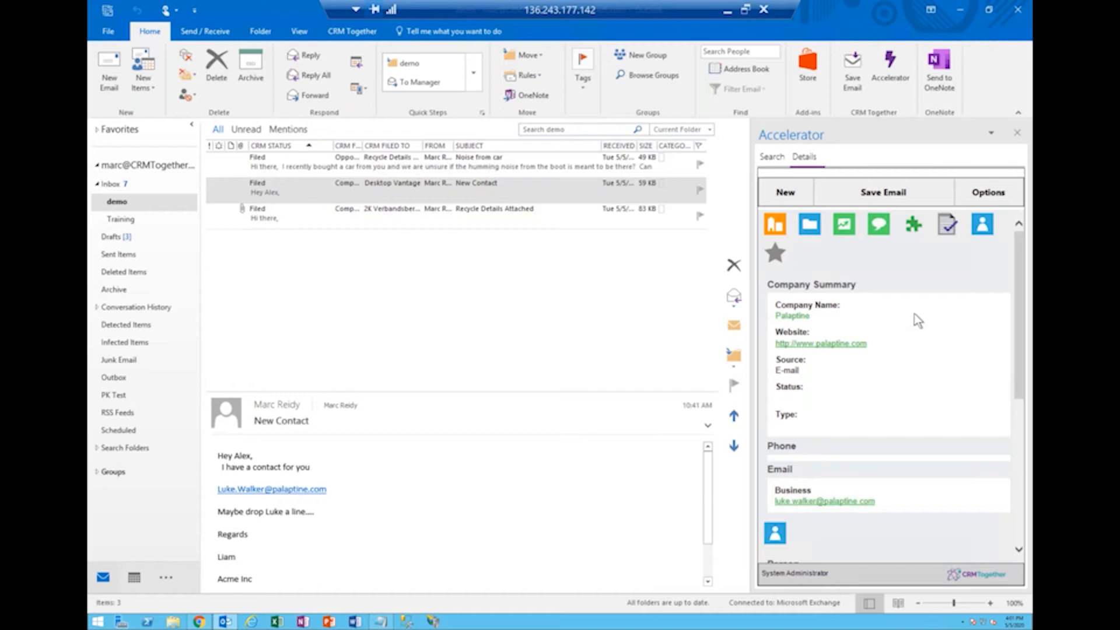
Start a new lead for Palaptine prefilled from the "New Contact" email and review its description, details and contact fields.
left_click(793, 190)
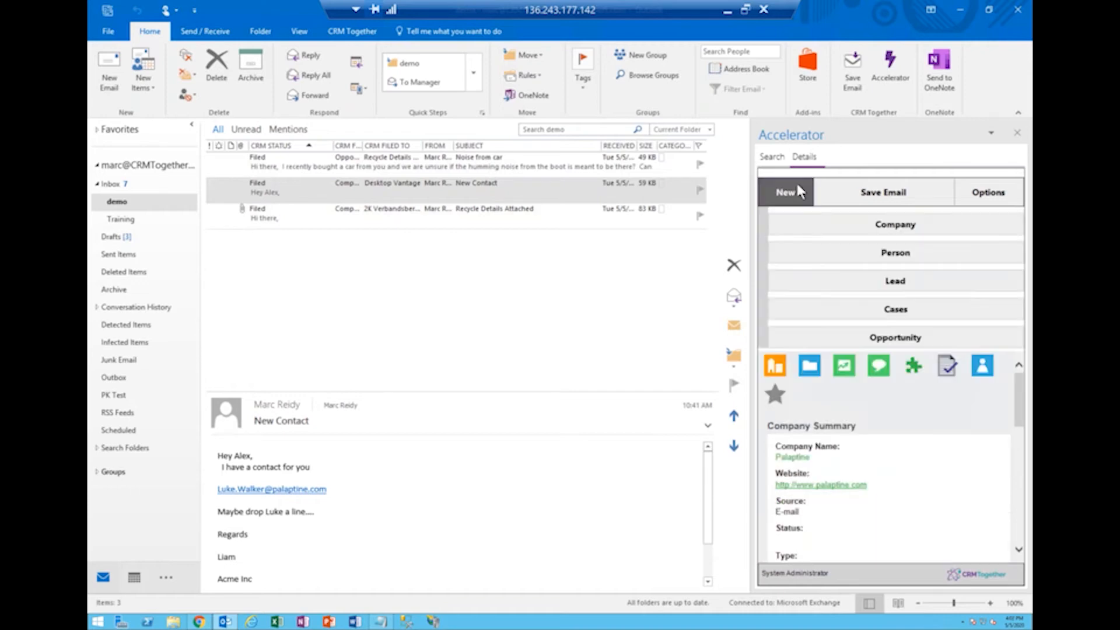
left_click(893, 281)
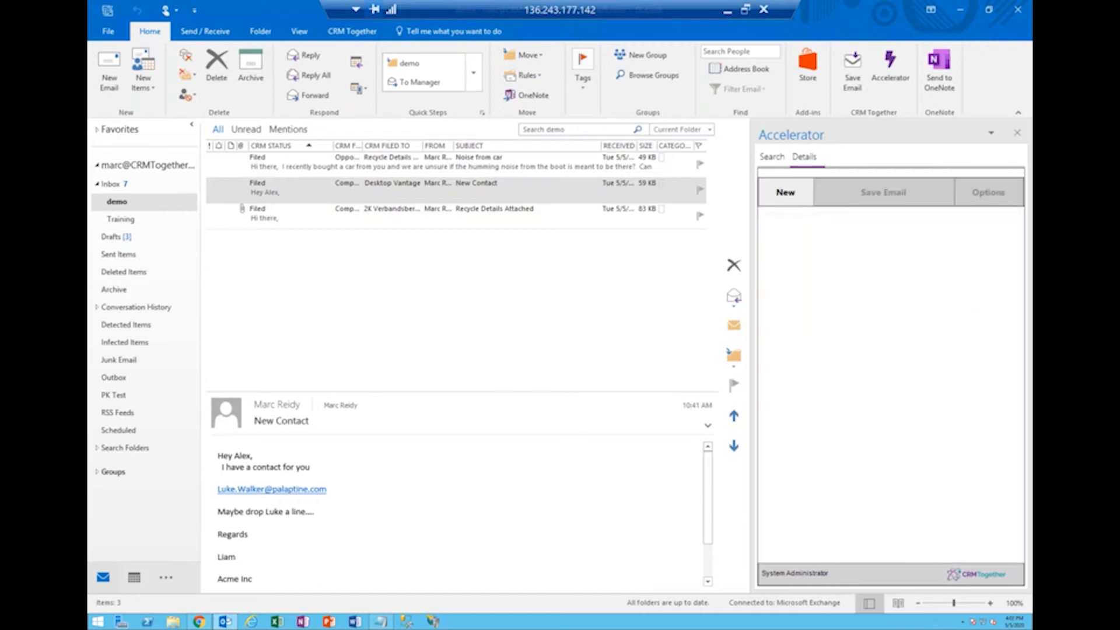
left_click_drag(854, 293, 785, 294)
left_click(855, 341)
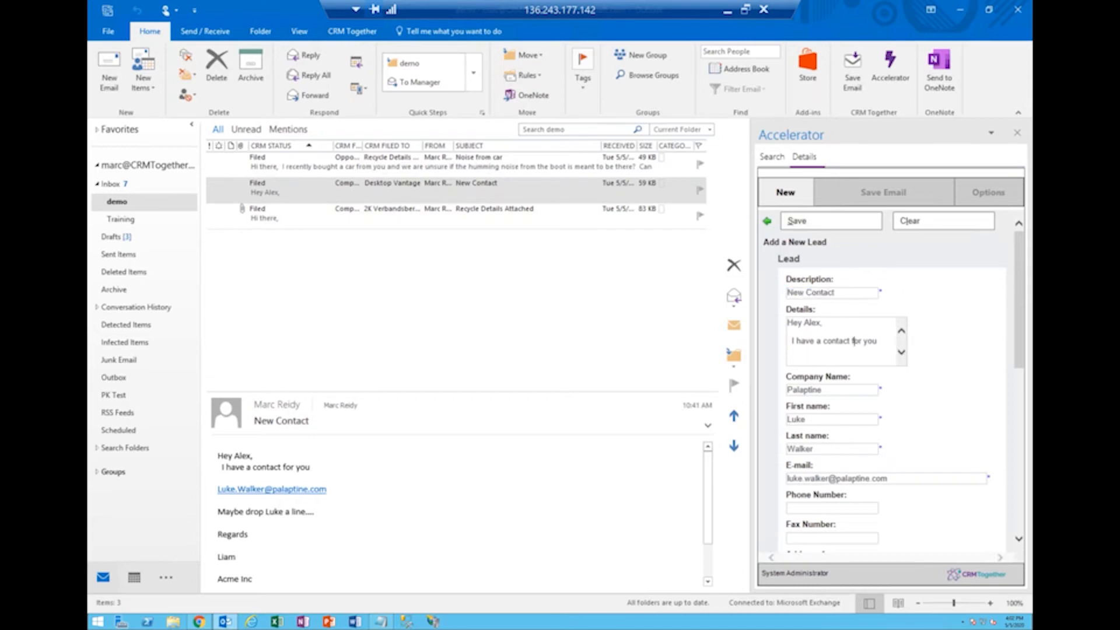
scroll(945, 399, "down", 3)
scroll(954, 397, "up", 3)
Start filing the "Recycle Details Attached" email against the matching person with its attachments included.
left_click(365, 220)
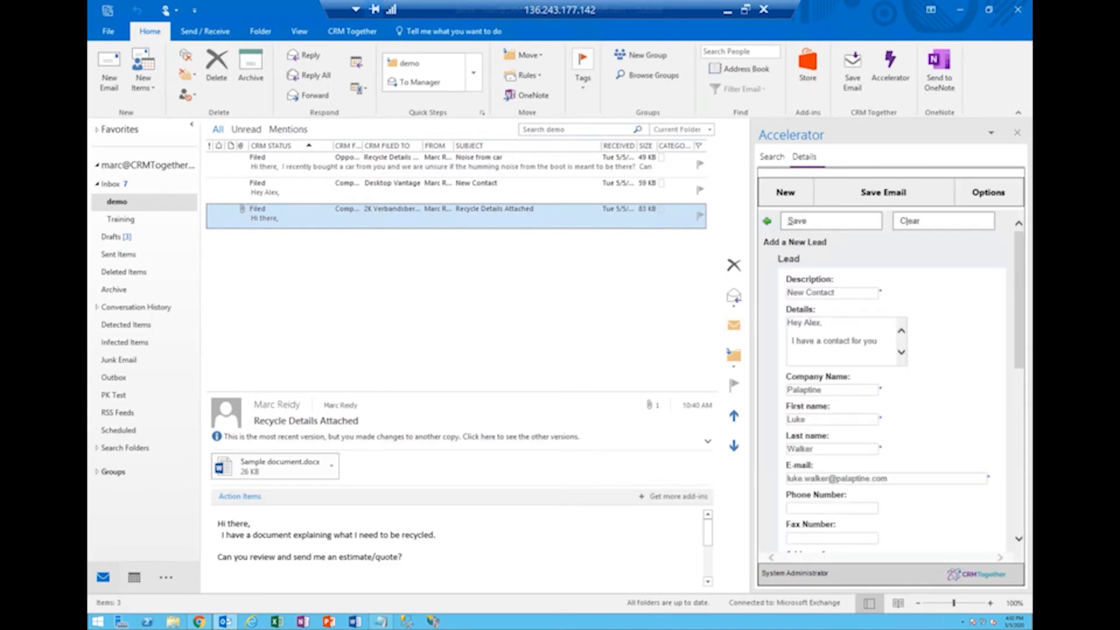
left_click(891, 199)
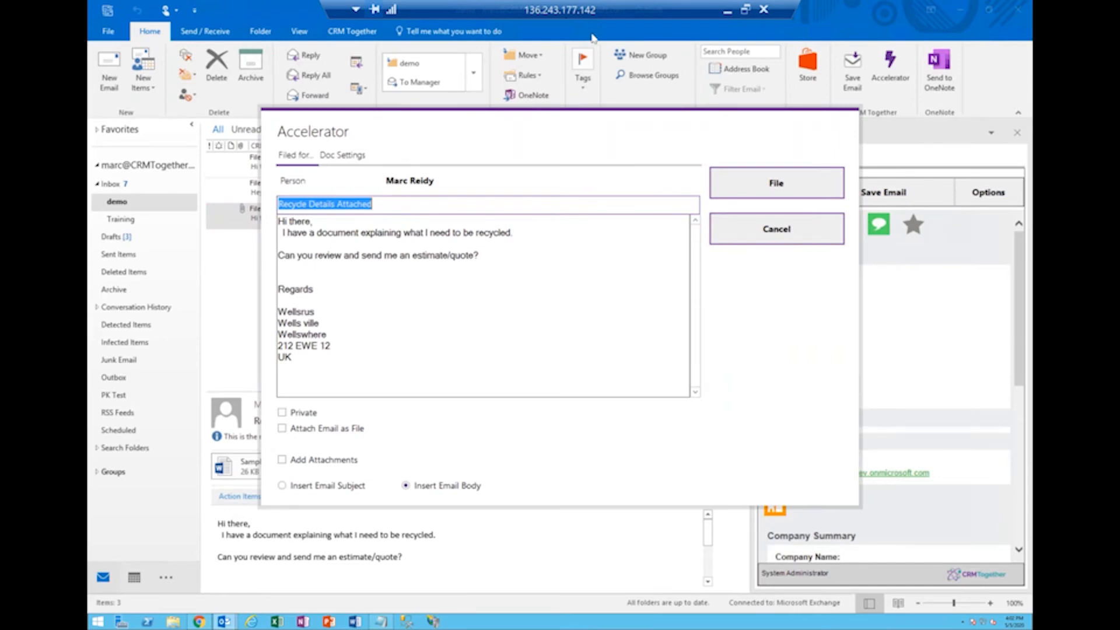
left_click(333, 460)
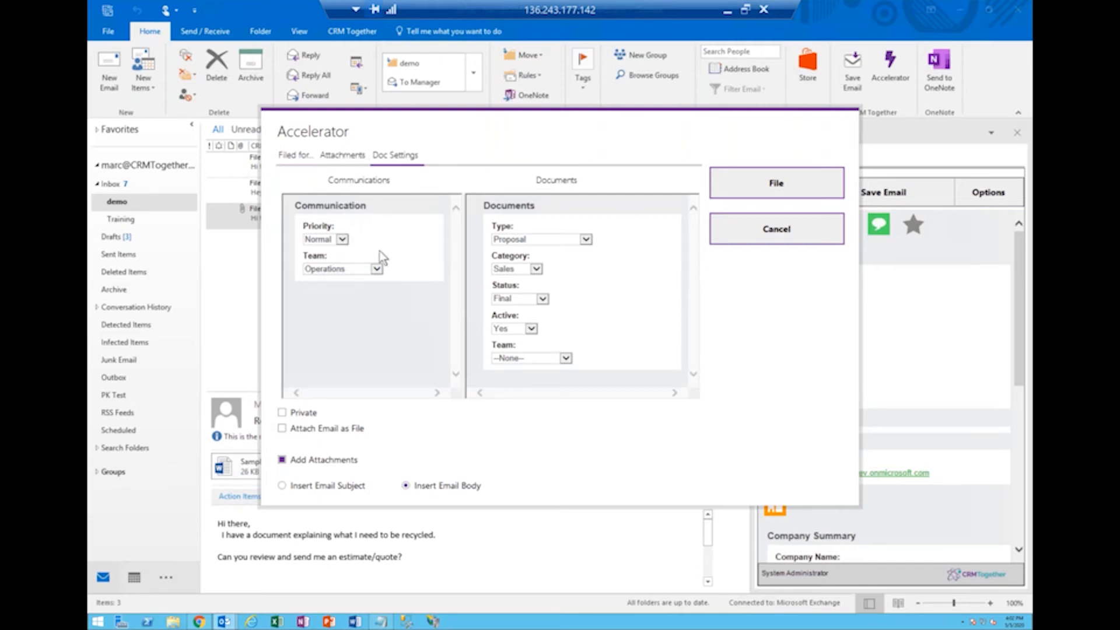
Set the document type to Letter and keep Sample document.docx selected among the attachments to file.
left_click(585, 239)
left_click(565, 258)
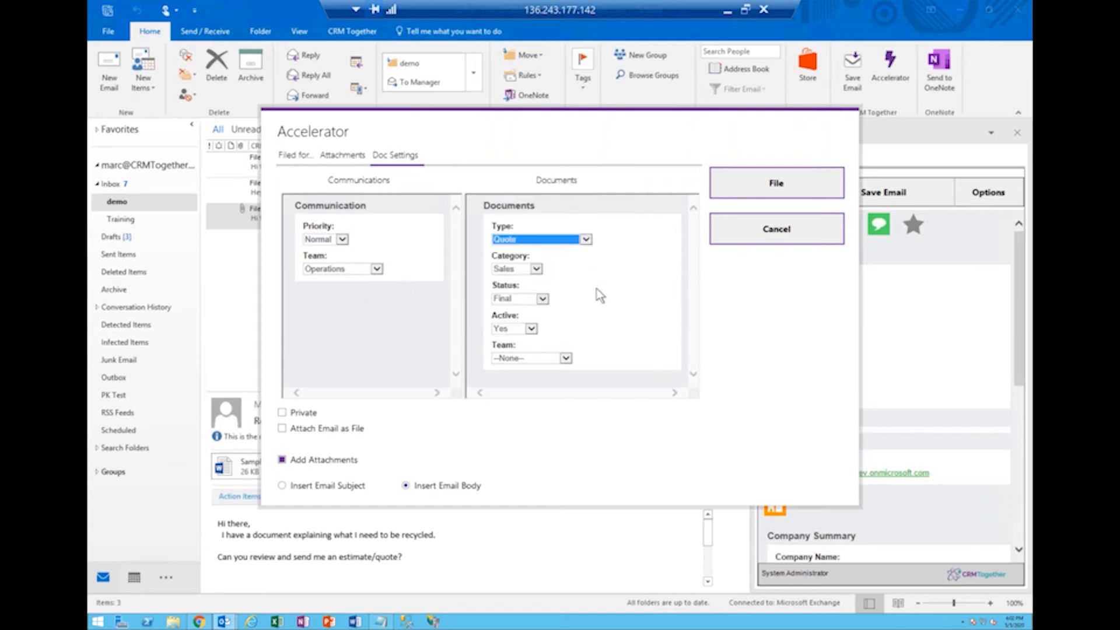
left_click(585, 240)
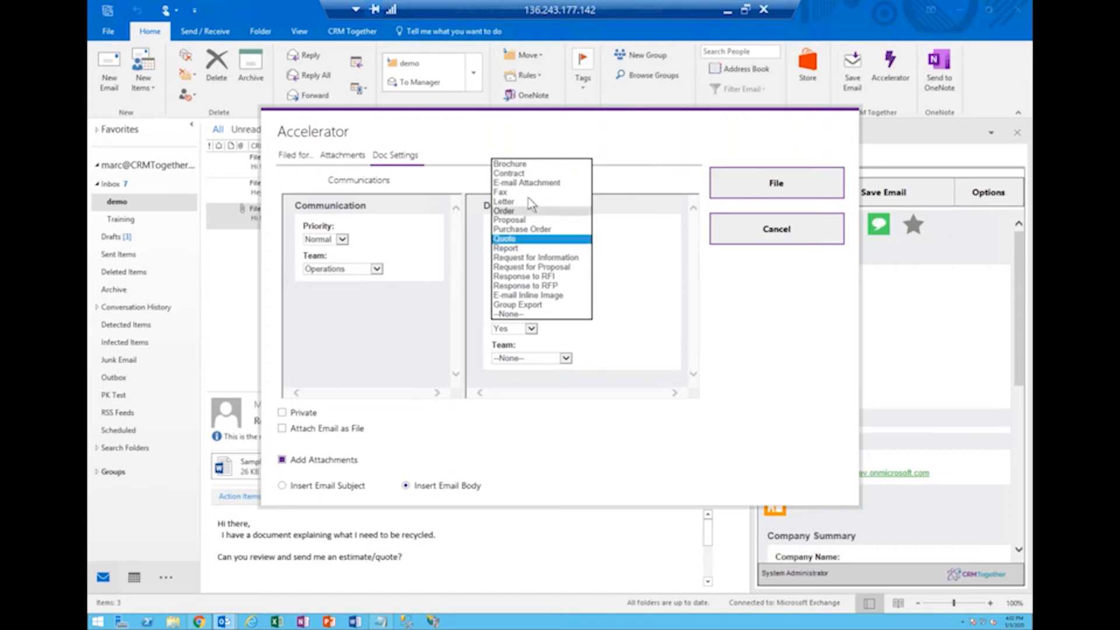
left_click(358, 180)
left_click(343, 157)
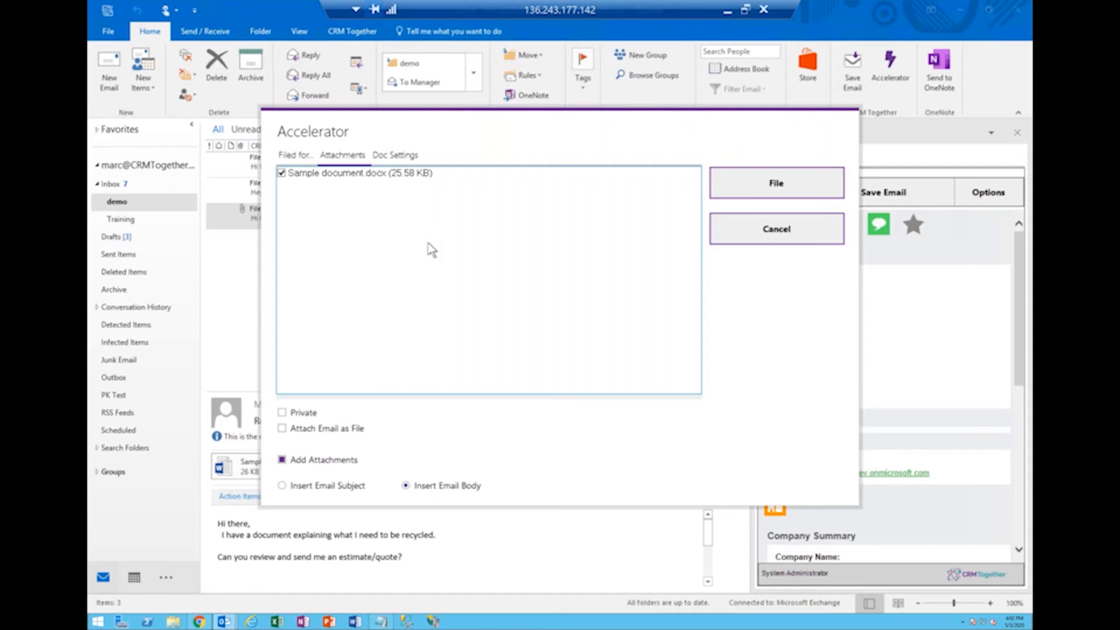
left_click(283, 174)
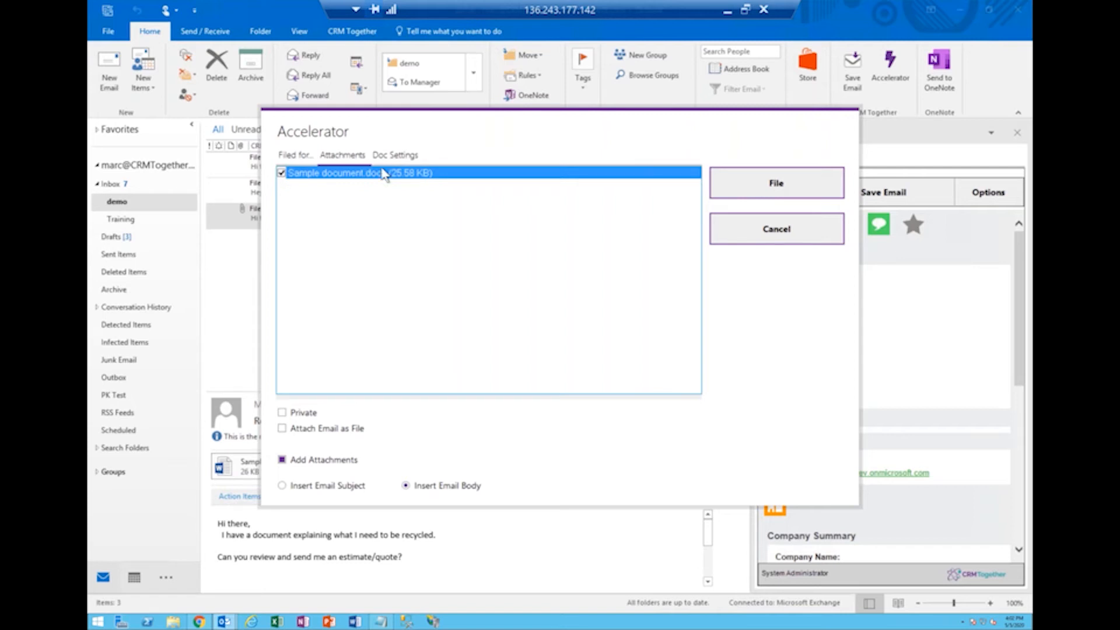
Set the communication's team to Marketing and file the email with a copy of itself attached as a file.
left_click(401, 156)
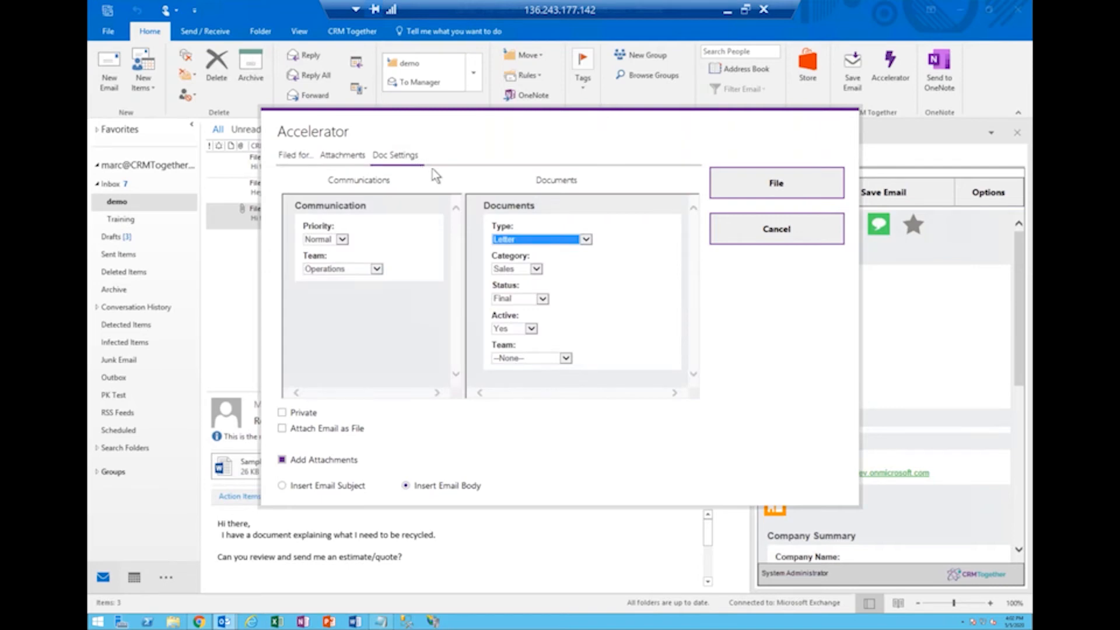
left_click(377, 269)
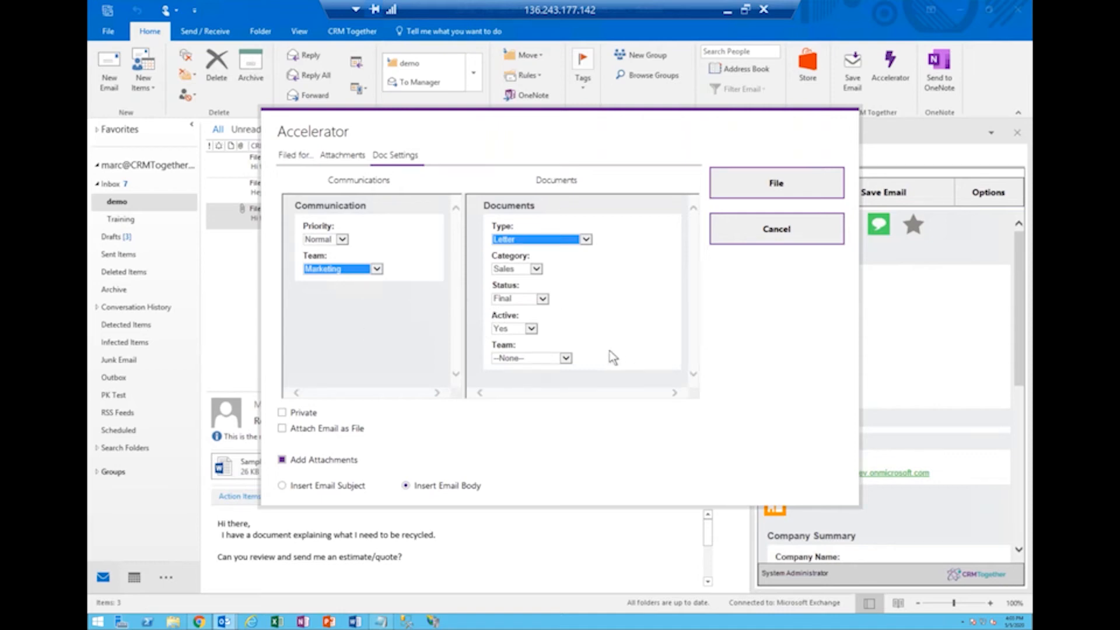
left_click(315, 438)
left_click(740, 191)
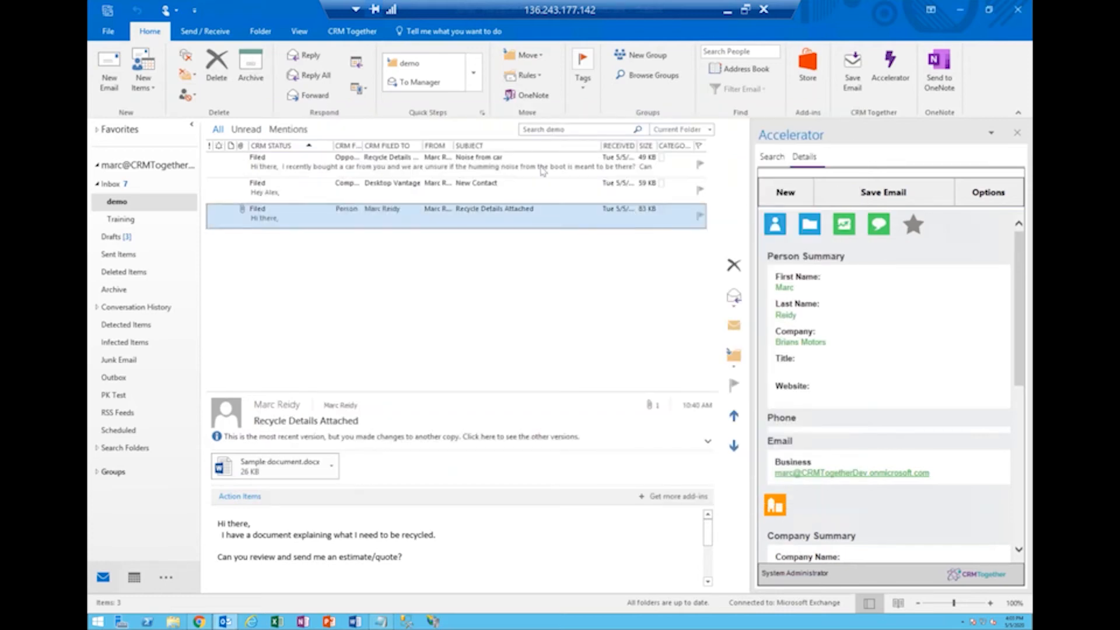
Open the person in Sage CRM, filter the communications by Complete status and open the filed "Recycle Details Attached" email.
left_click(785, 315)
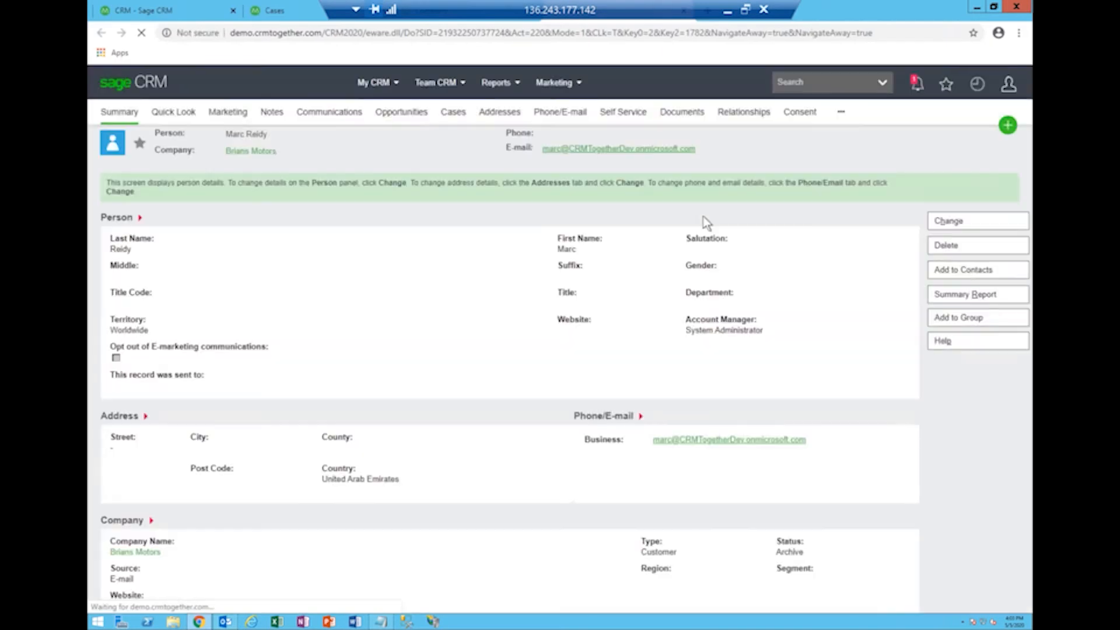
left_click(329, 112)
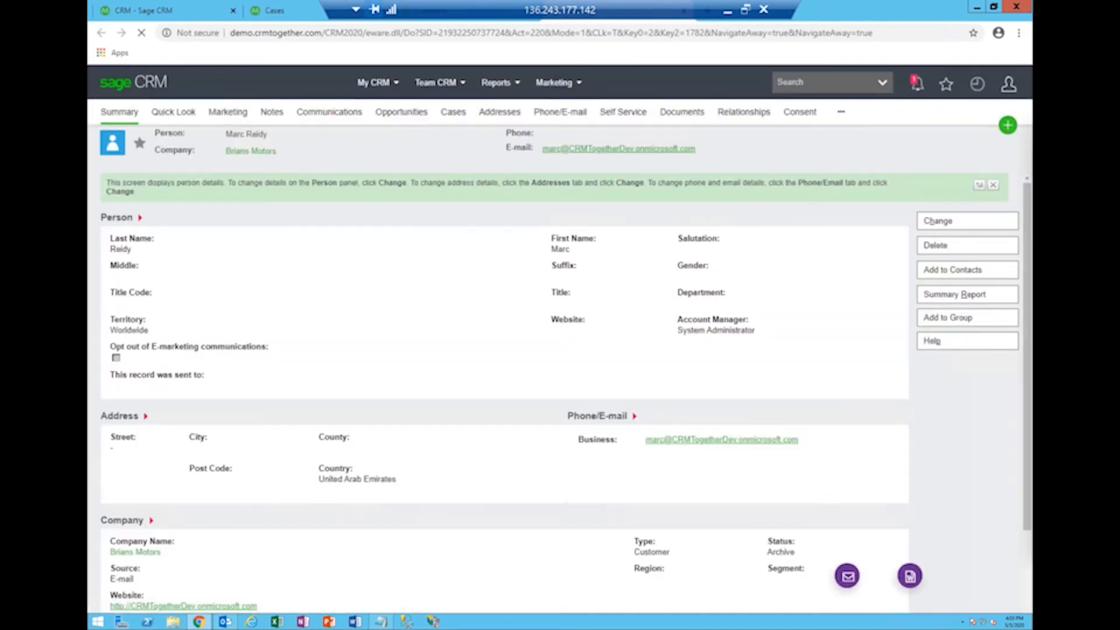
left_click(935, 248)
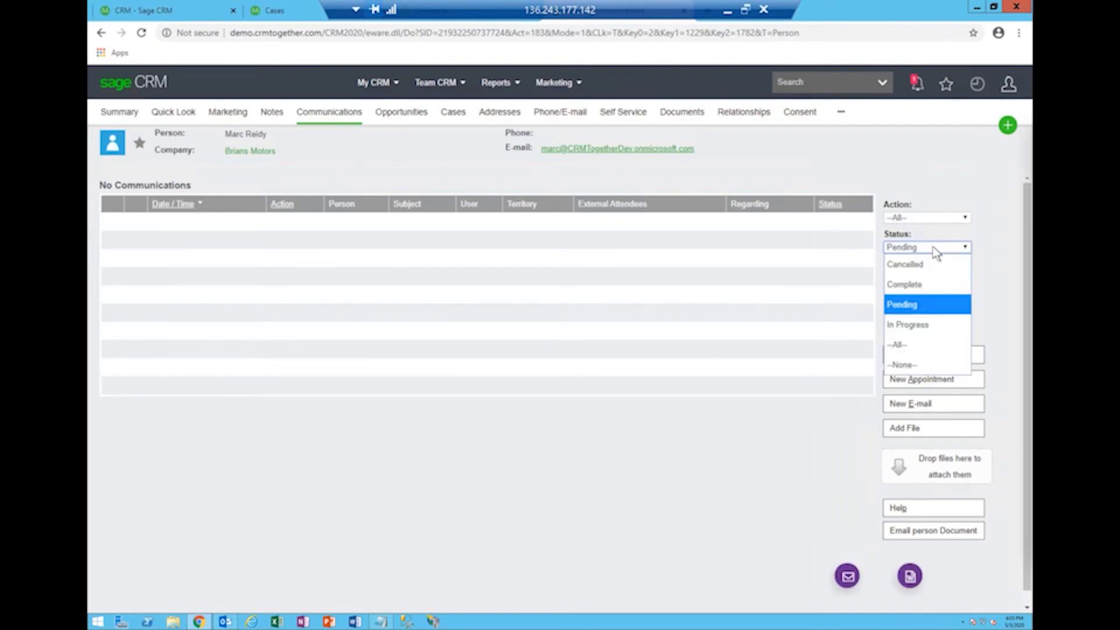
left_click(920, 286)
left_click(902, 325)
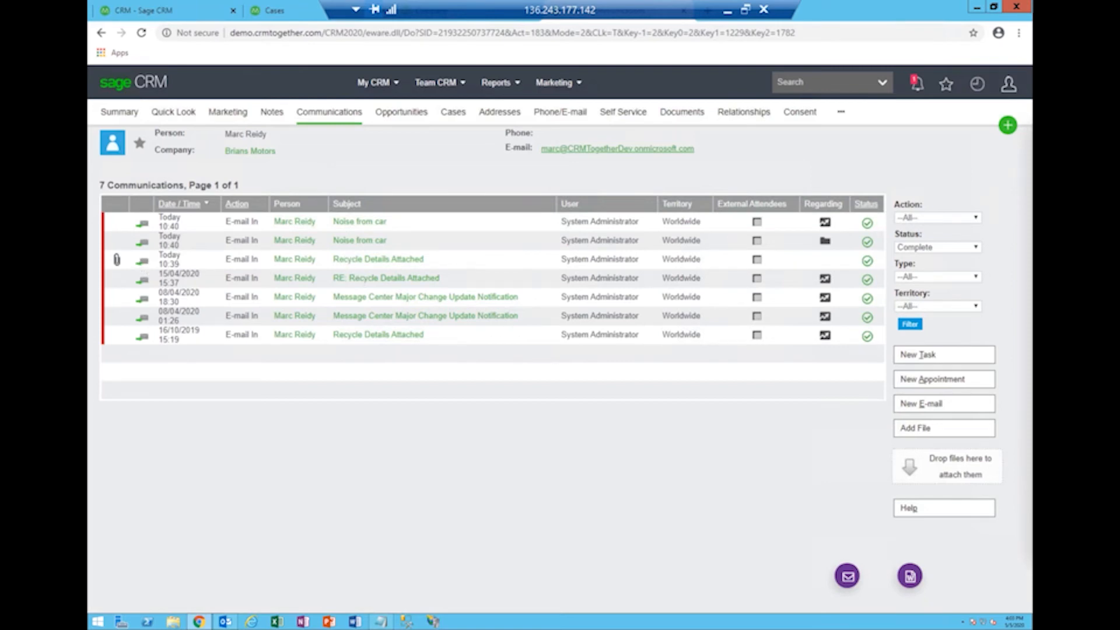
left_click(145, 263)
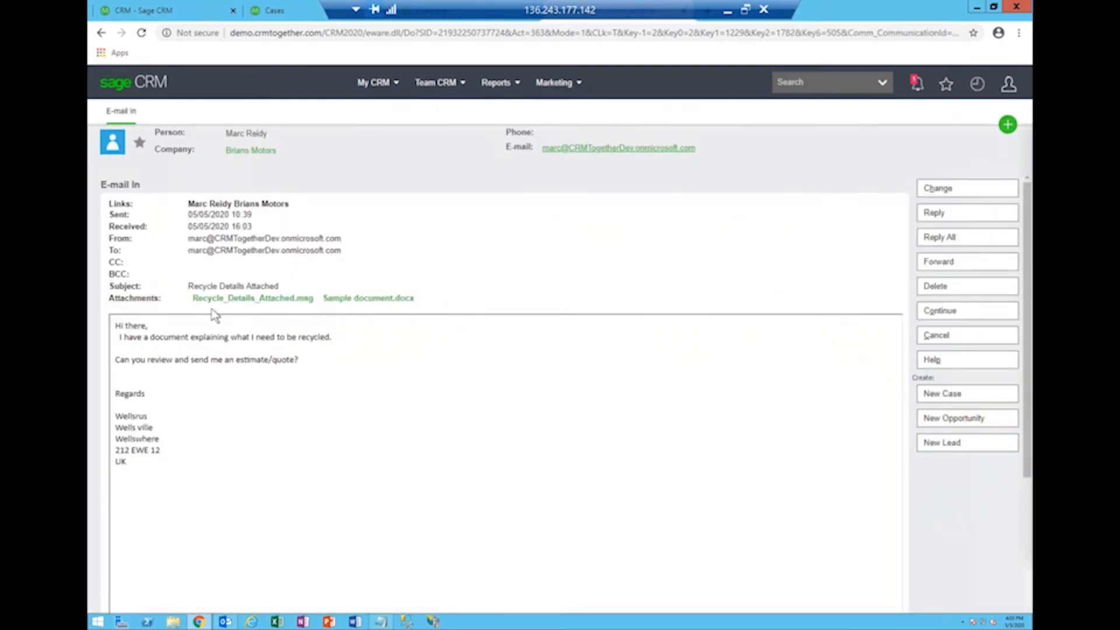
Review the attachments on the filed "Recycle Details Attached" email and return to the person's communications list.
left_click_drag(316, 298, 193, 306)
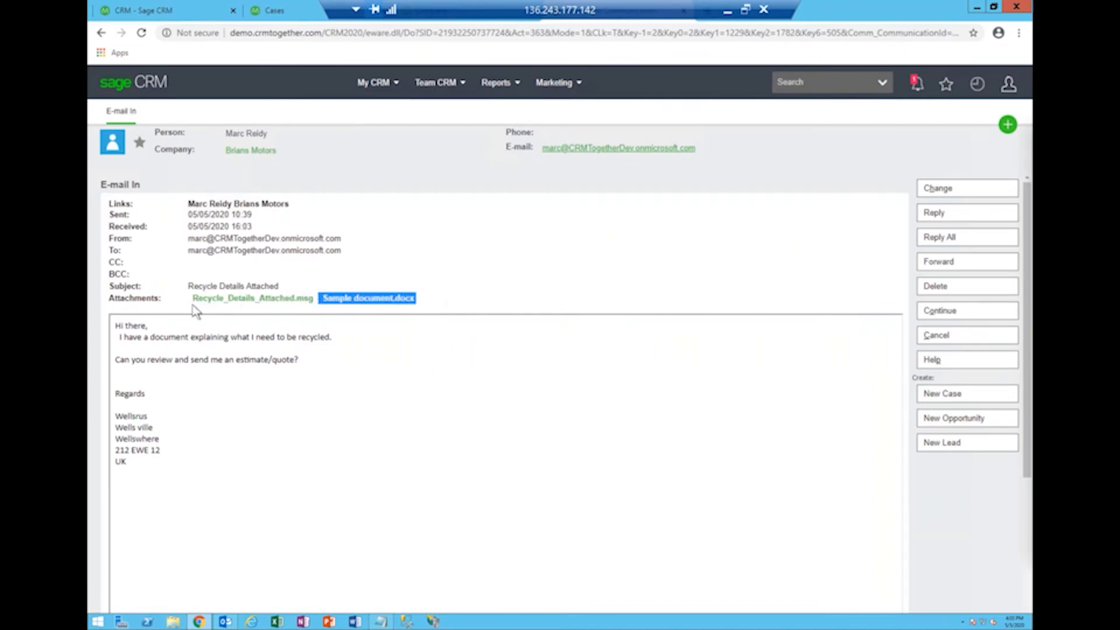
left_click(446, 297)
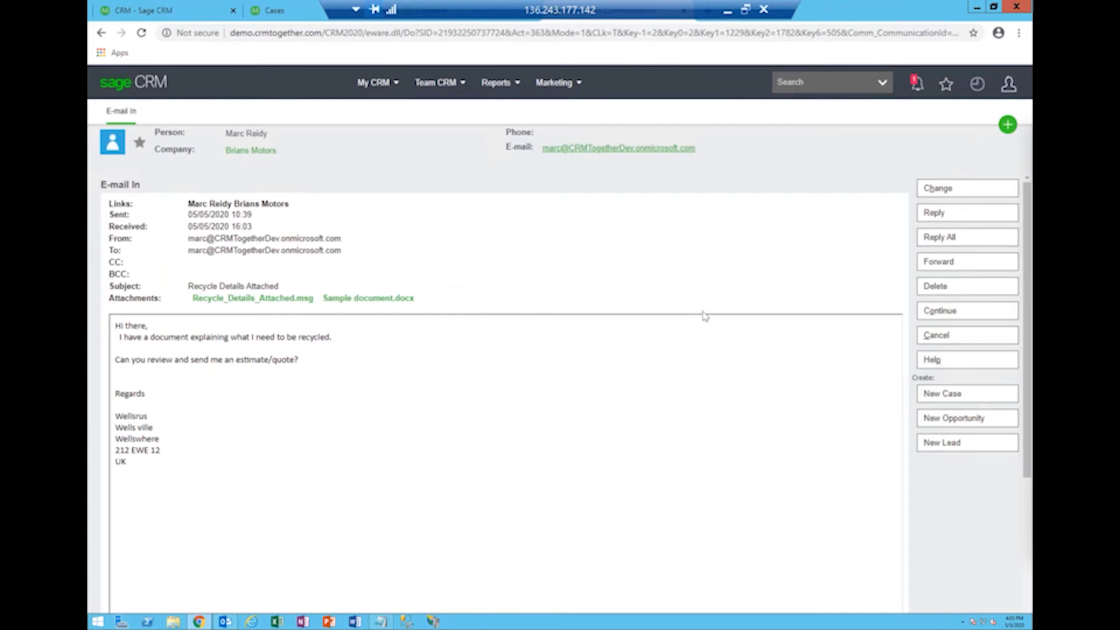
left_click(948, 312)
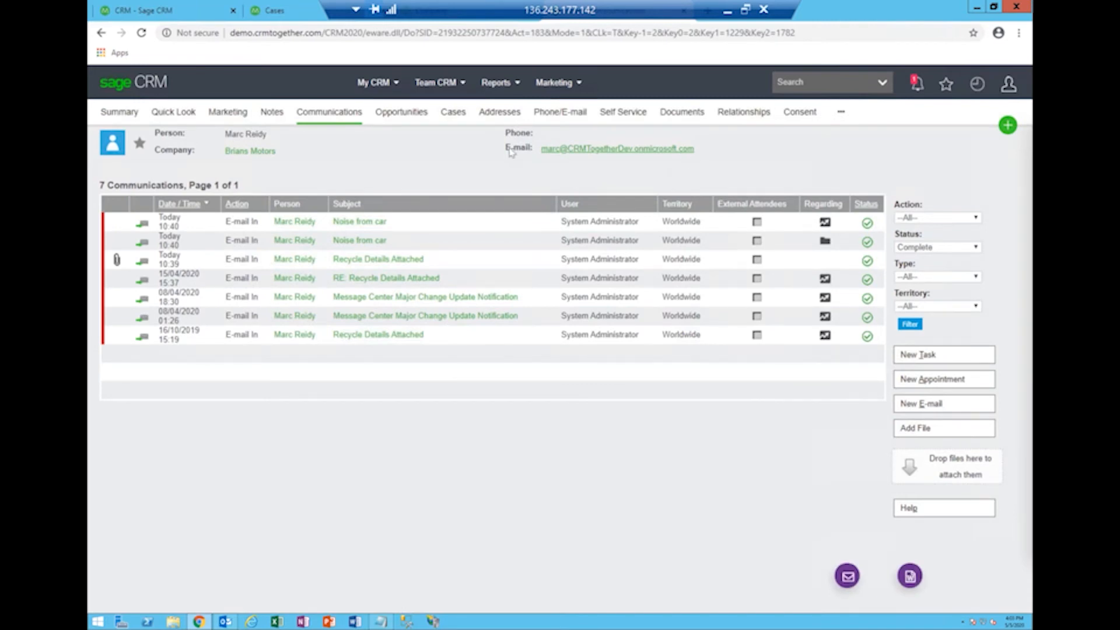
Switch to Outlook, hide the Accelerator pane and start a new email.
left_click(226, 623)
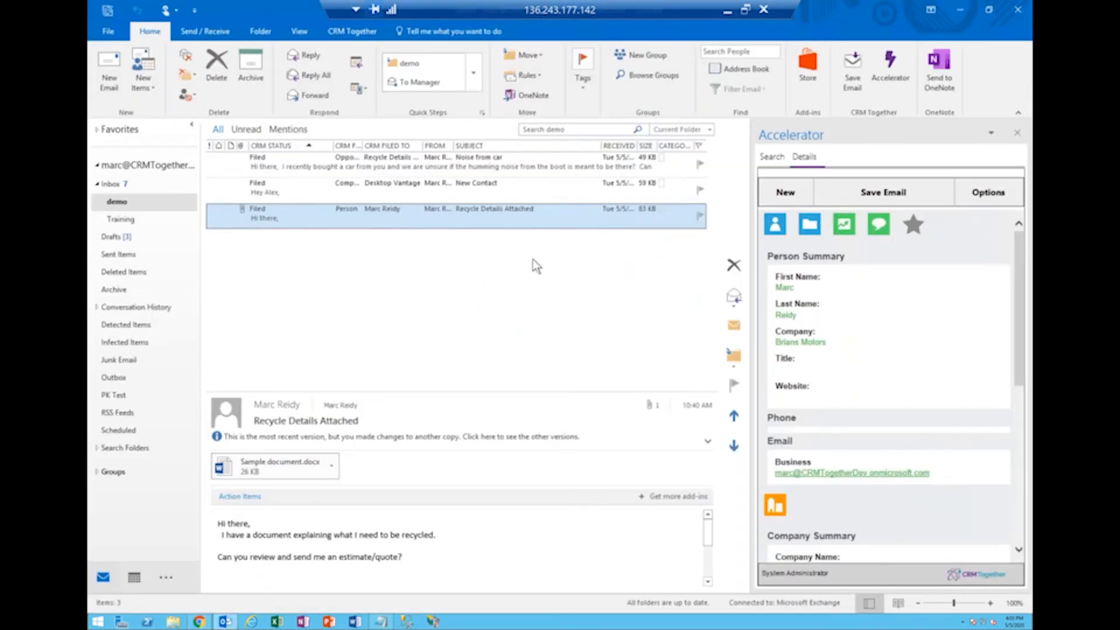
left_click(884, 75)
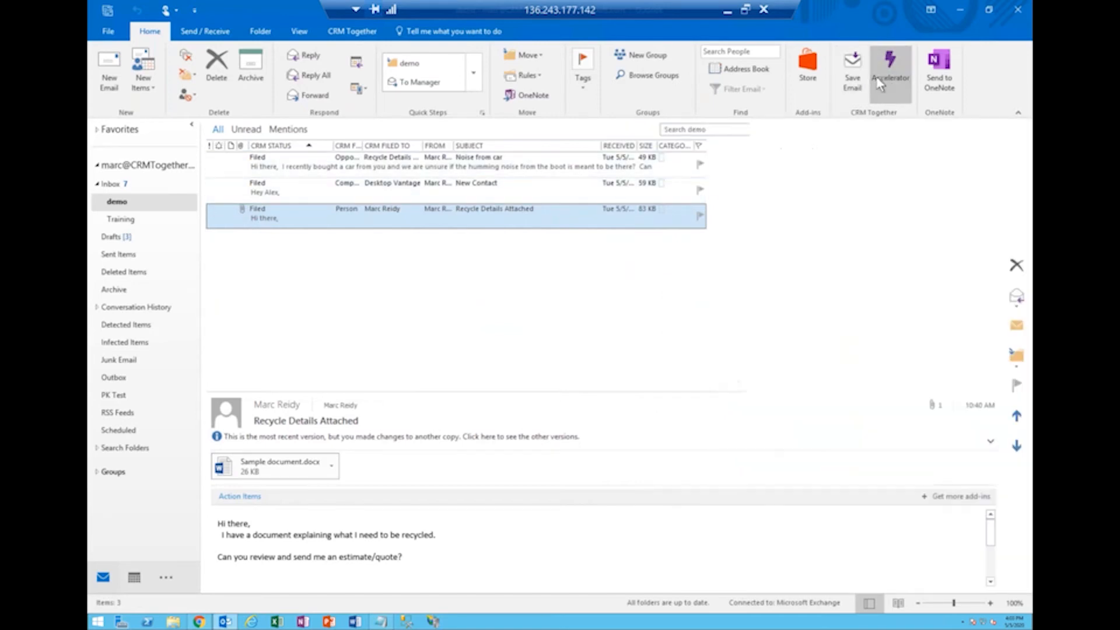
left_click(109, 70)
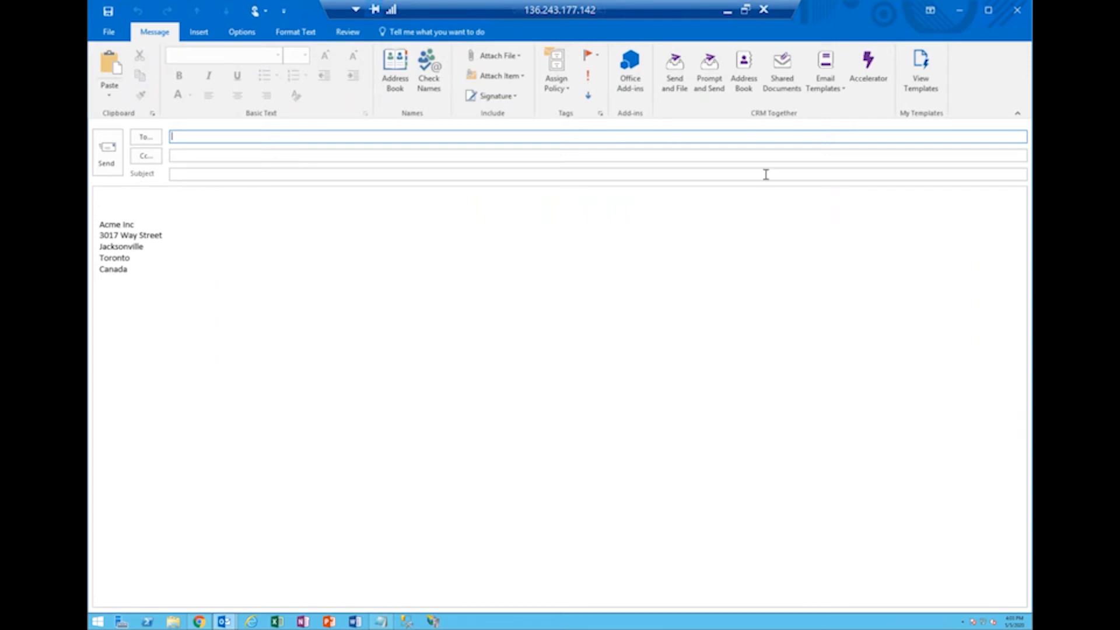
Filter the CRM address book by the contact's first name and add the matching contact as the To recipient.
left_click(746, 81)
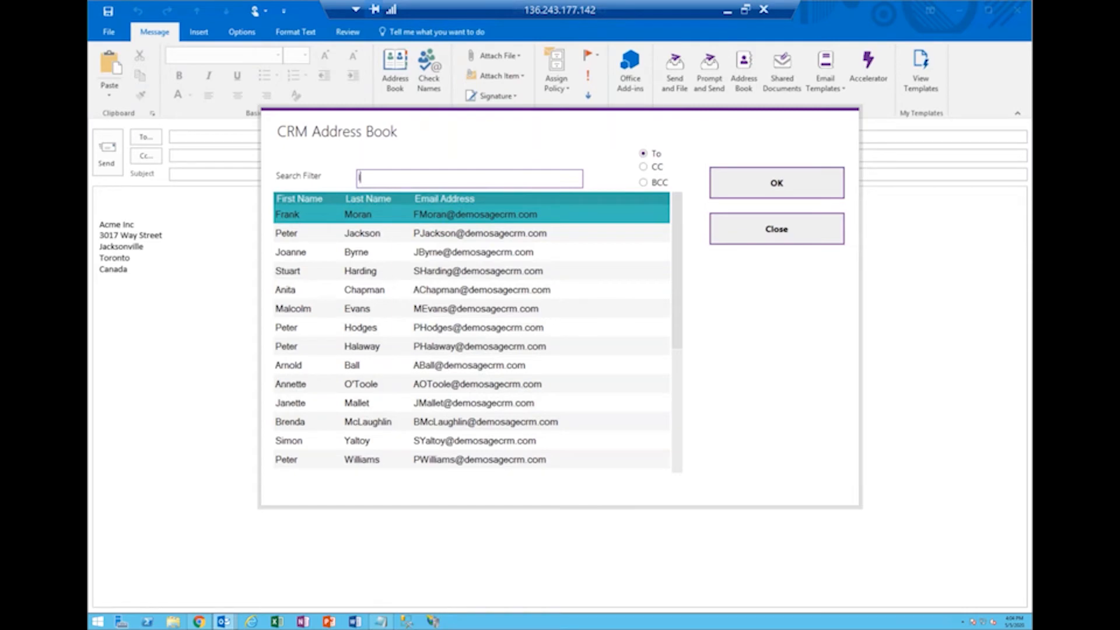
type("luke")
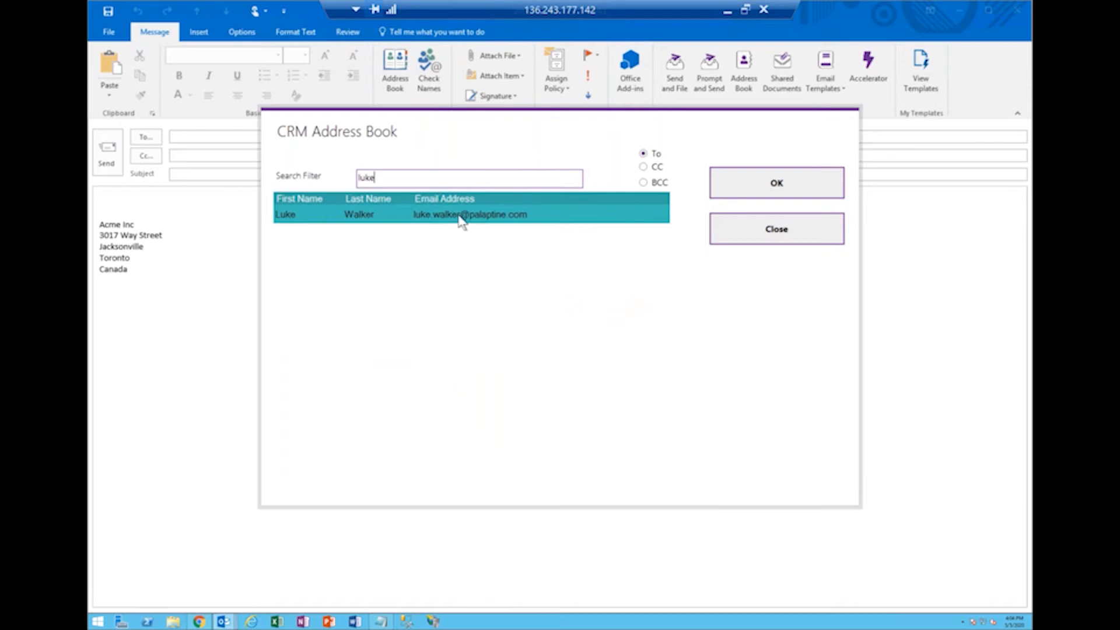
double_click(493, 216)
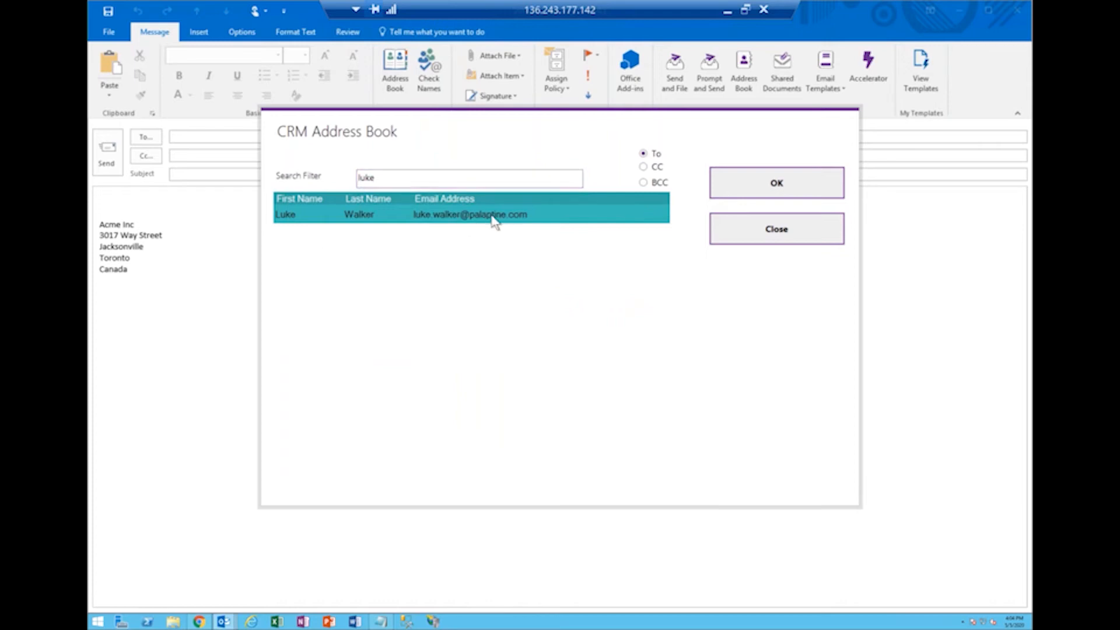
left_click(777, 187)
left_click_drag(256, 137, 168, 138)
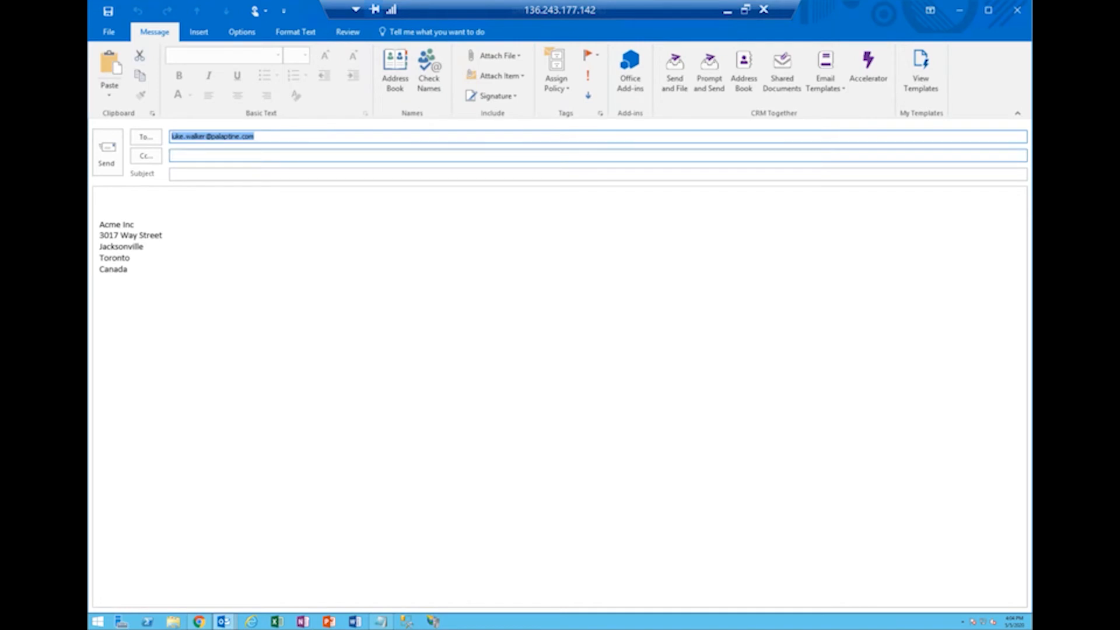
Attach the CRM shared document Accelerator_EULA.pdf, described as Support Terms, to the email.
left_click(780, 79)
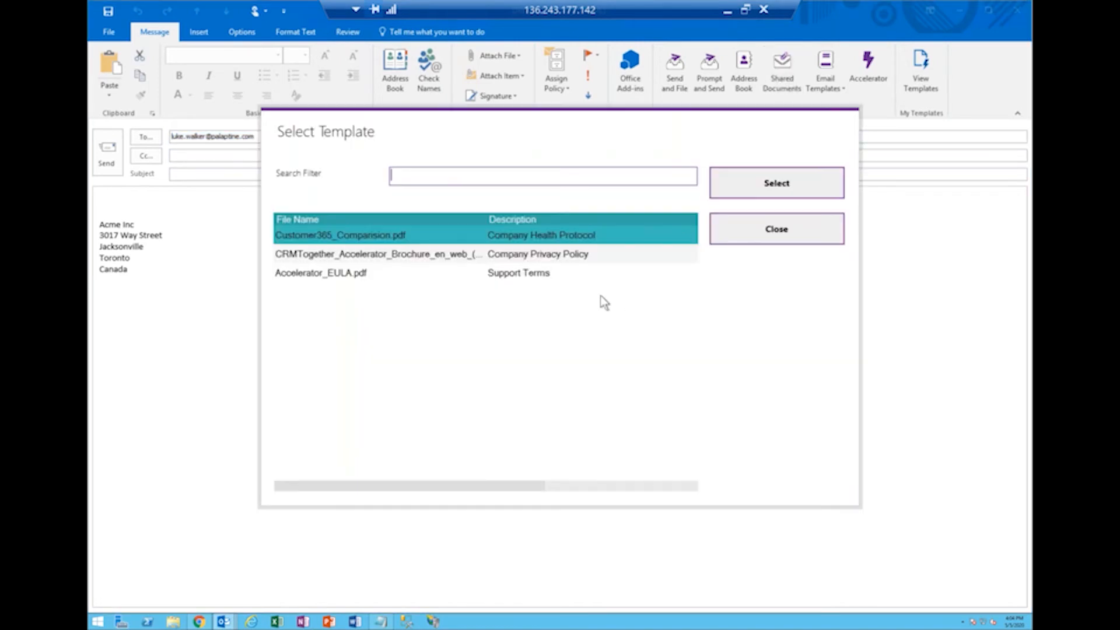
left_click(373, 273)
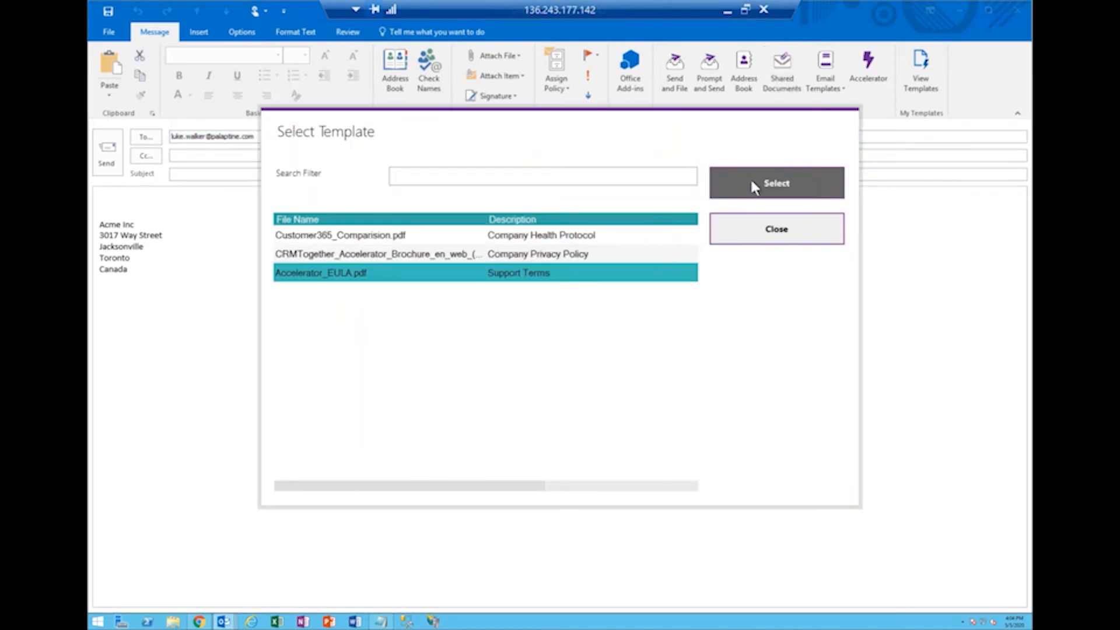
left_click(753, 185)
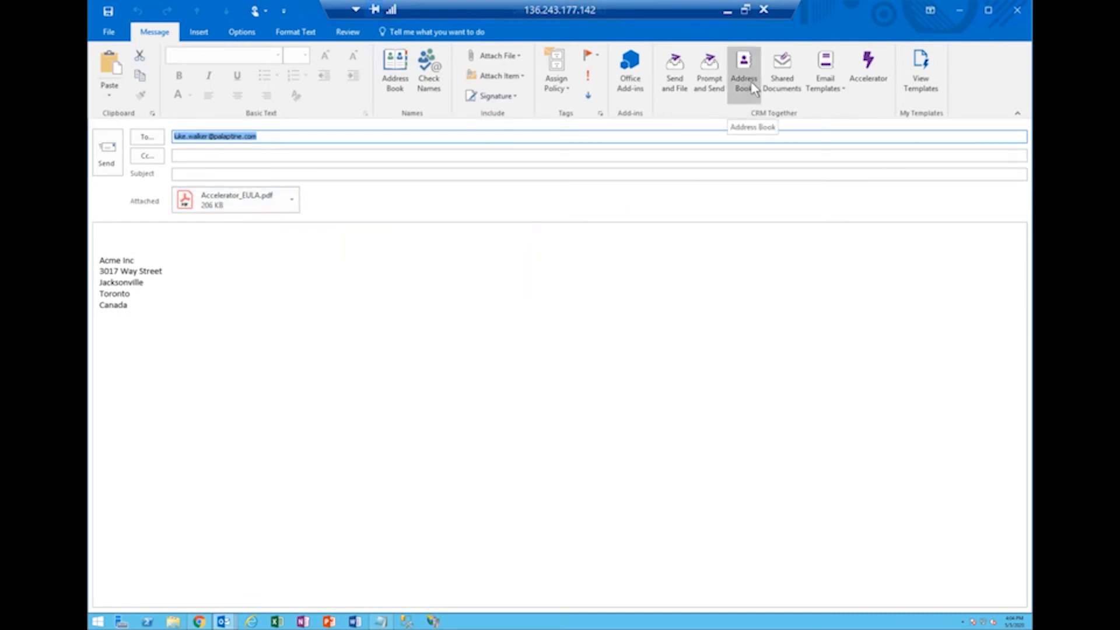
View the Shared Documents list in Sage CRM, then return to the draft email in Outlook.
left_click(199, 621)
left_click(382, 82)
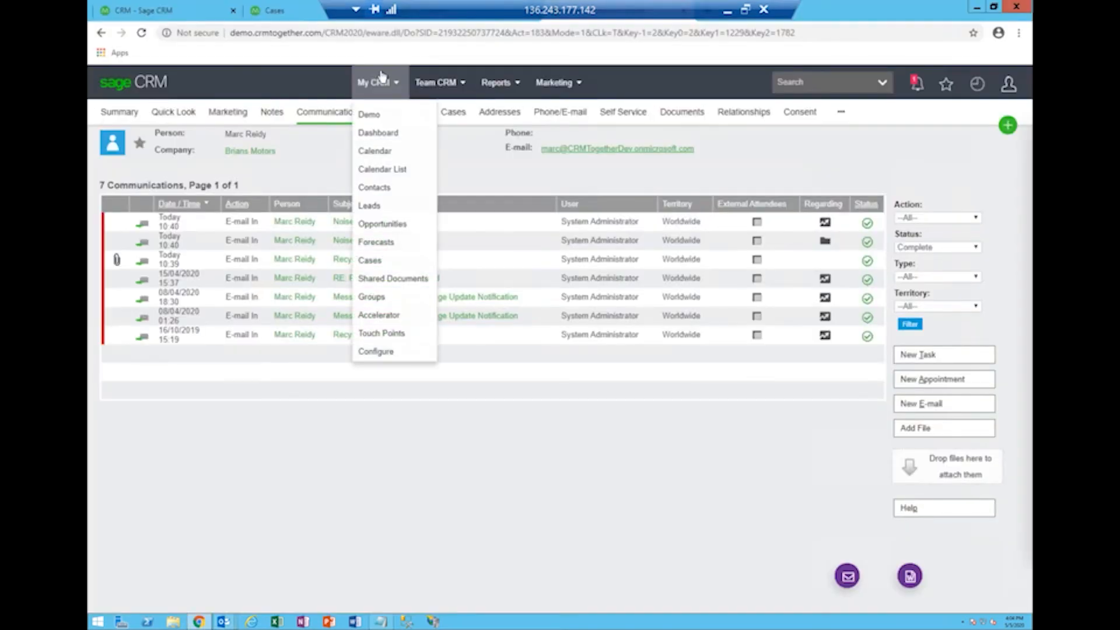
left_click(397, 278)
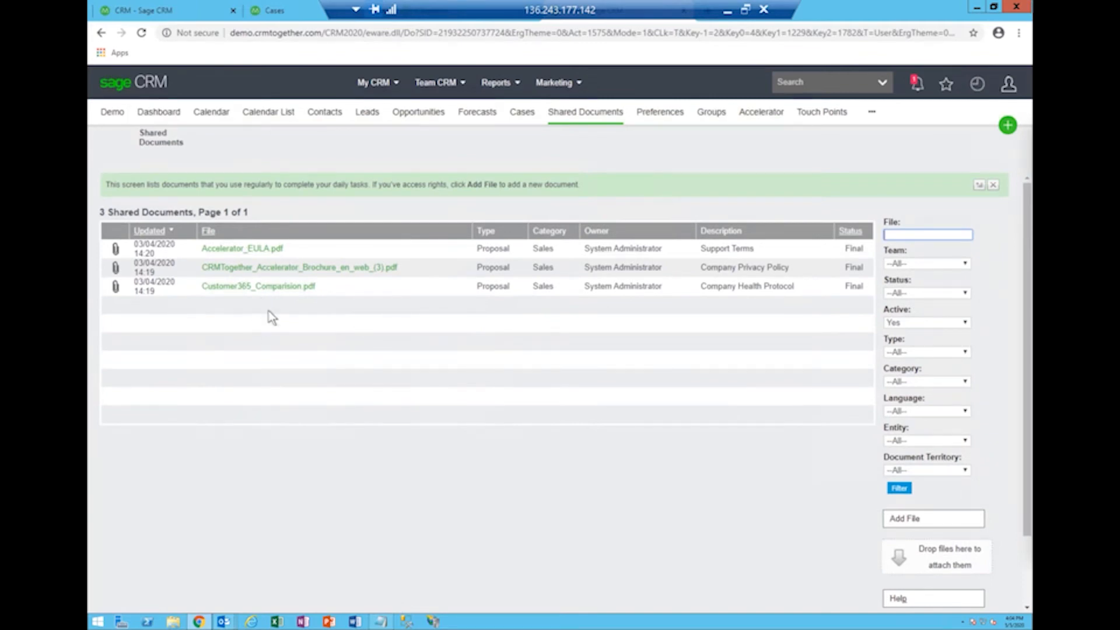
left_click(223, 622)
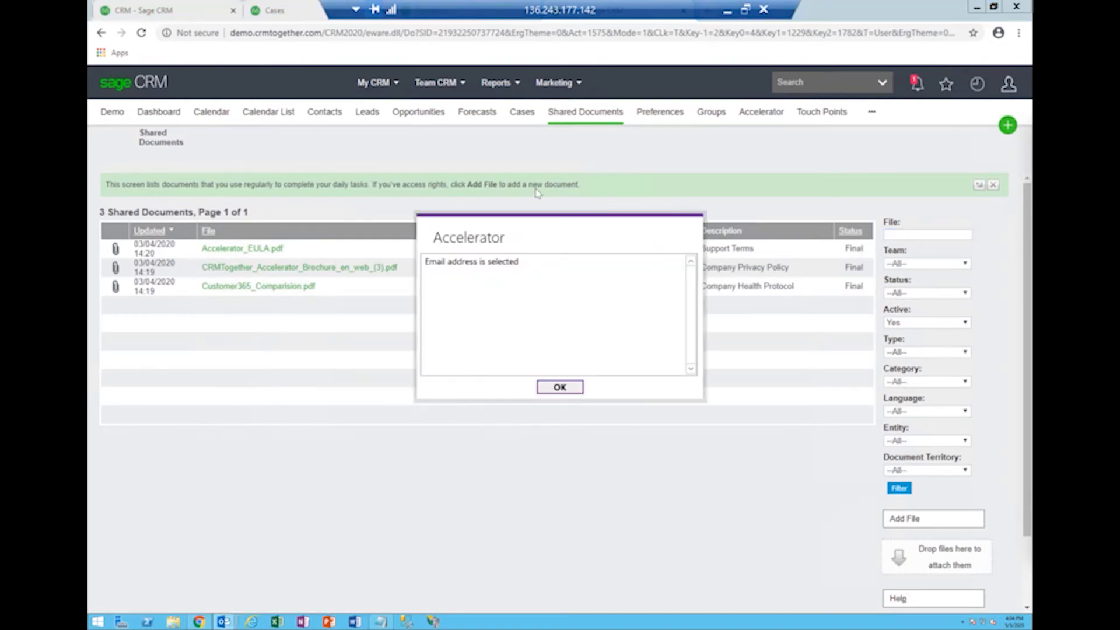
left_click(560, 387)
mouse_move(223, 622)
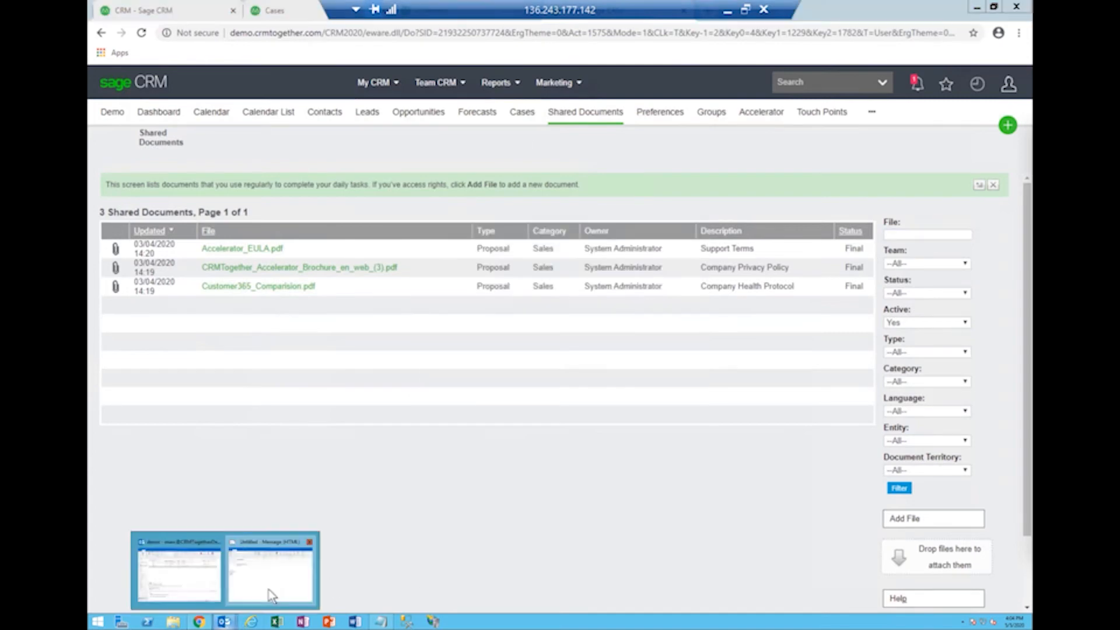
left_click(268, 589)
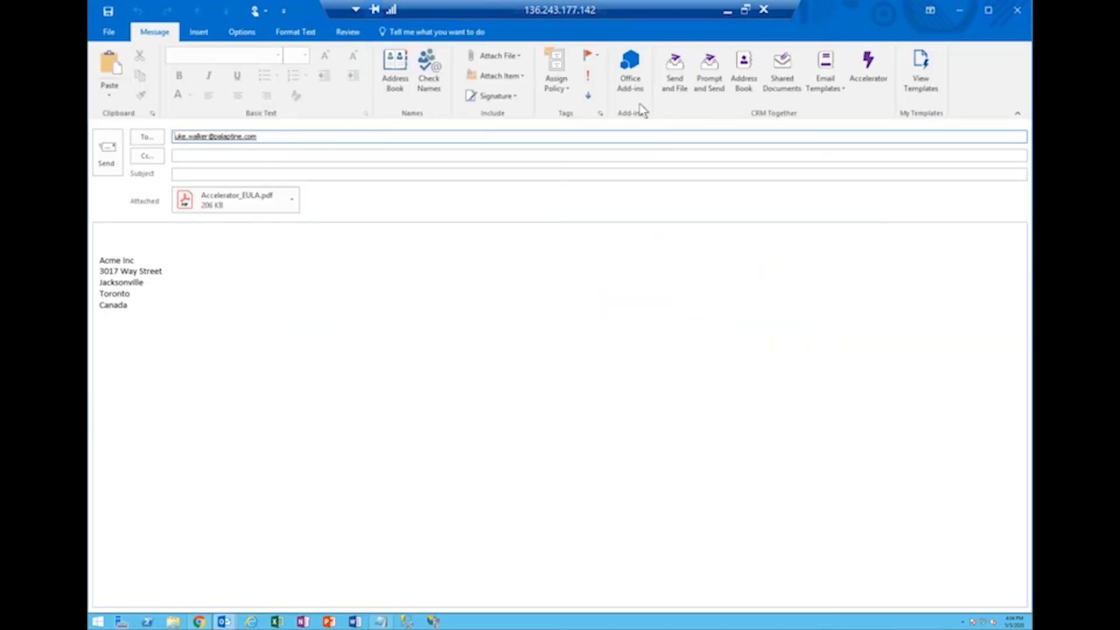
Show the Accelerator beside the draft and load the recipient's CRM person record.
left_click(868, 75)
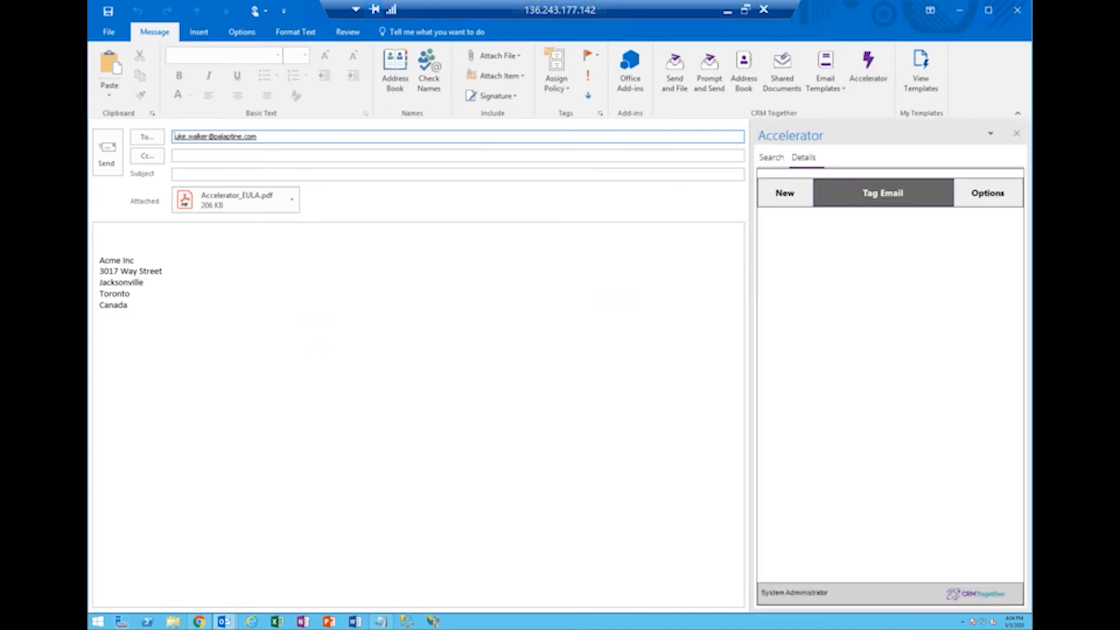
left_click(772, 158)
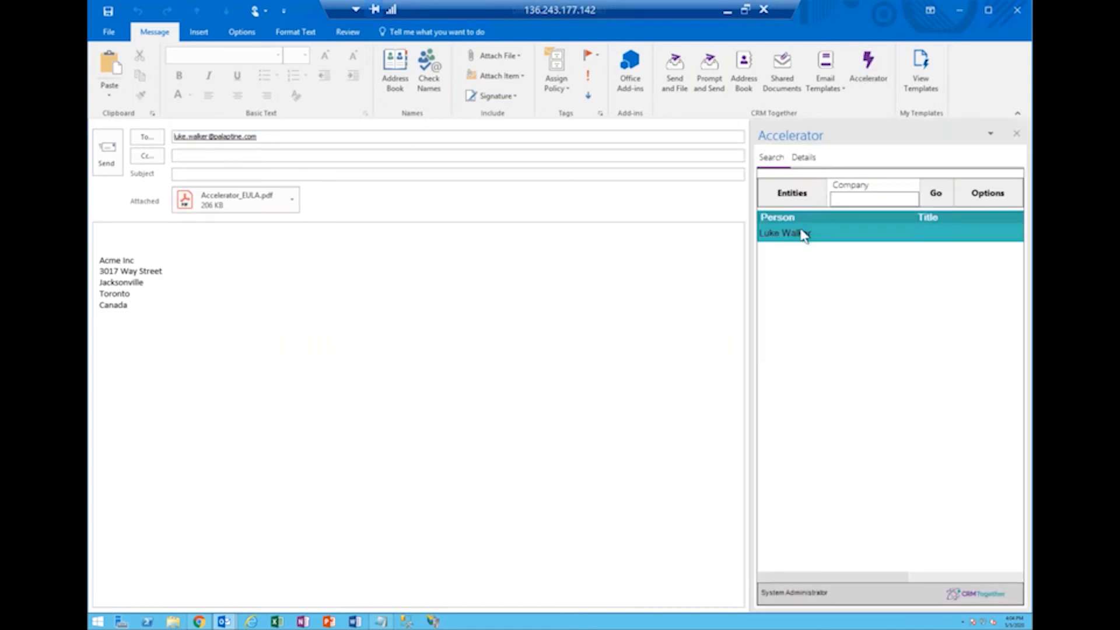
double_click(802, 234)
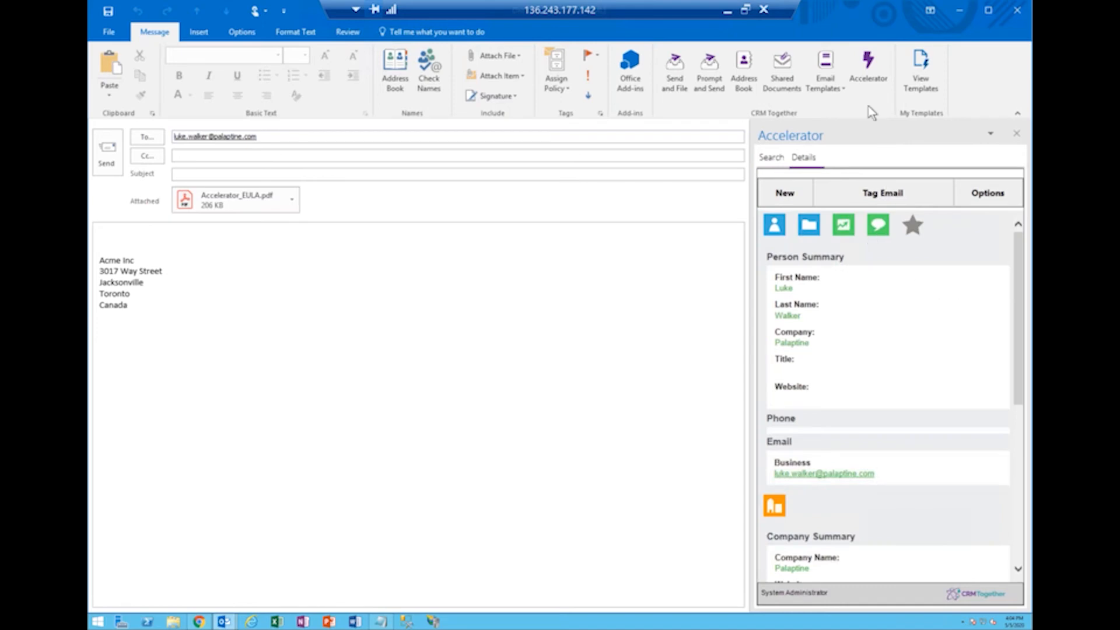
Merge the "1. HR - Company Welcome" email template with the recipient's data, overwriting the draft's content.
left_click(827, 91)
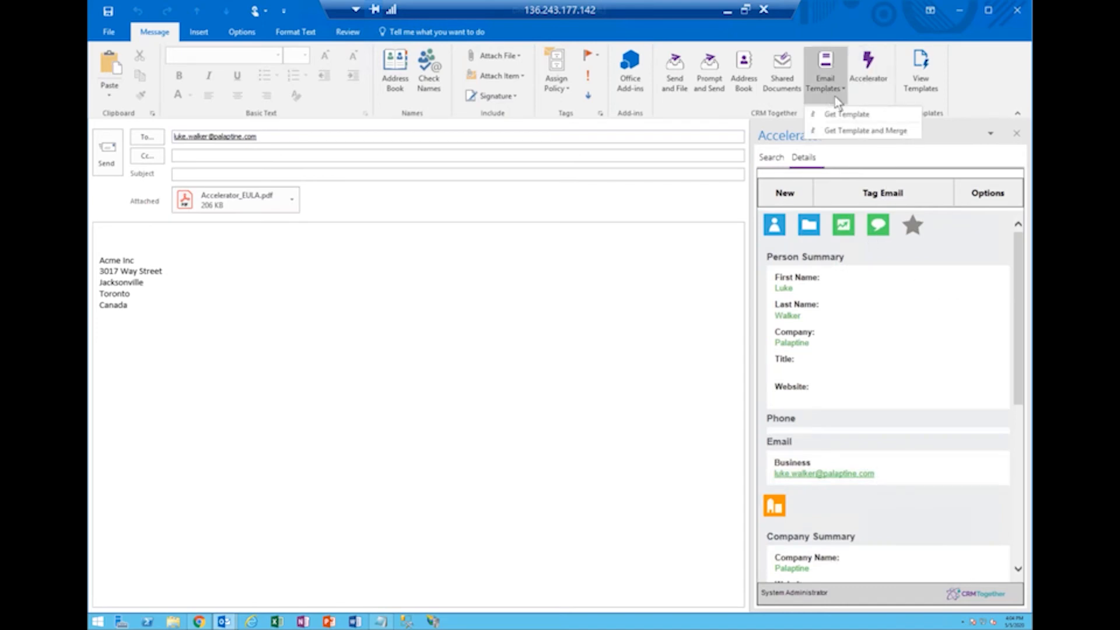
left_click(865, 132)
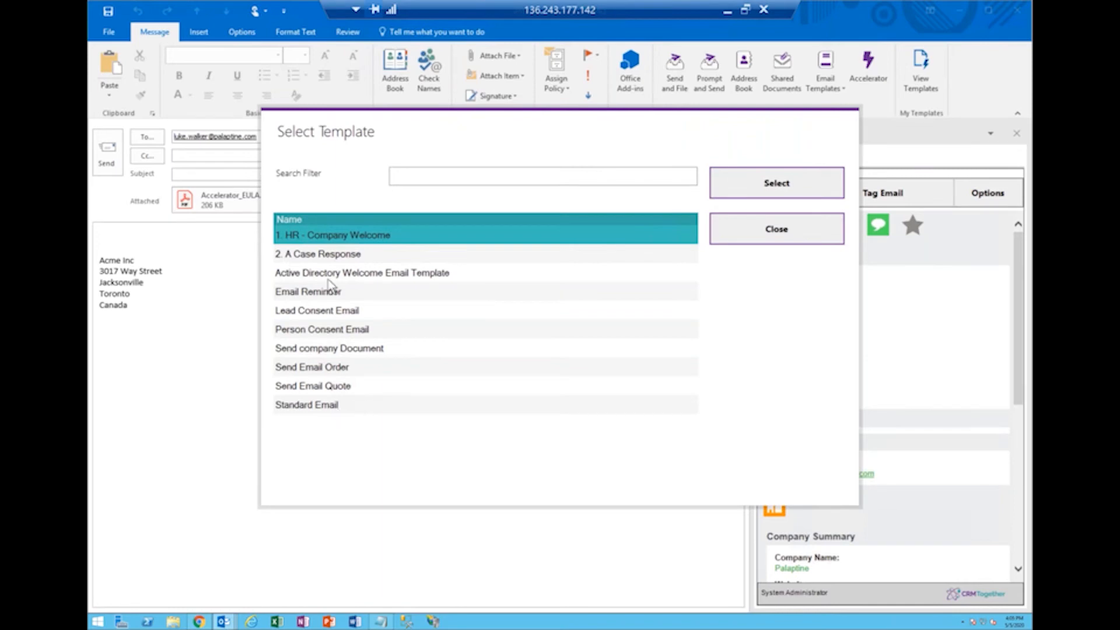
left_click(776, 183)
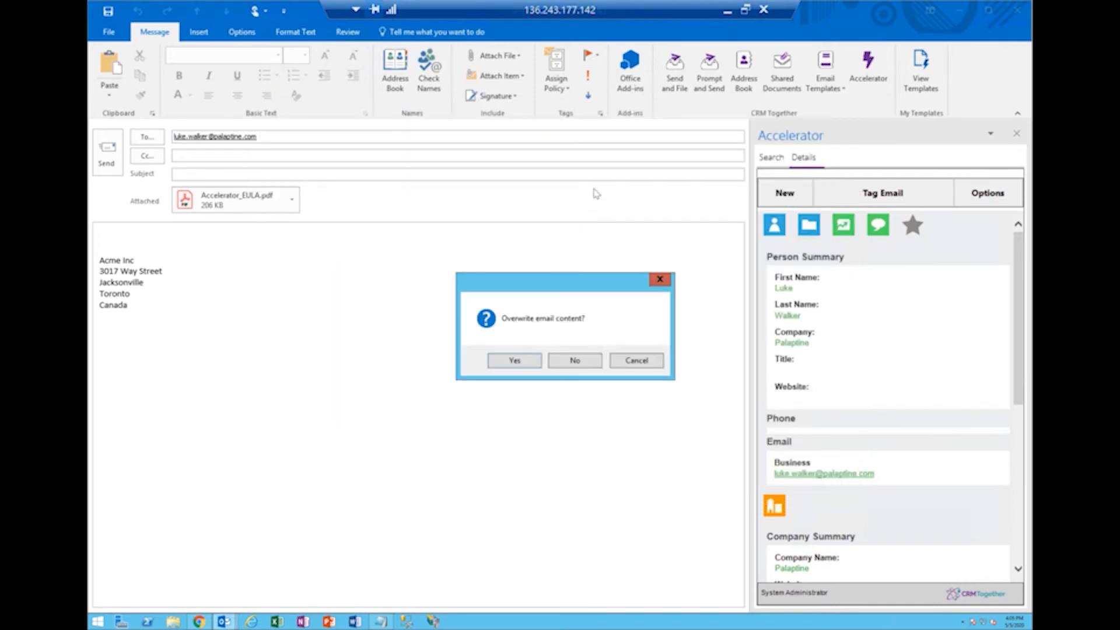
left_click(519, 359)
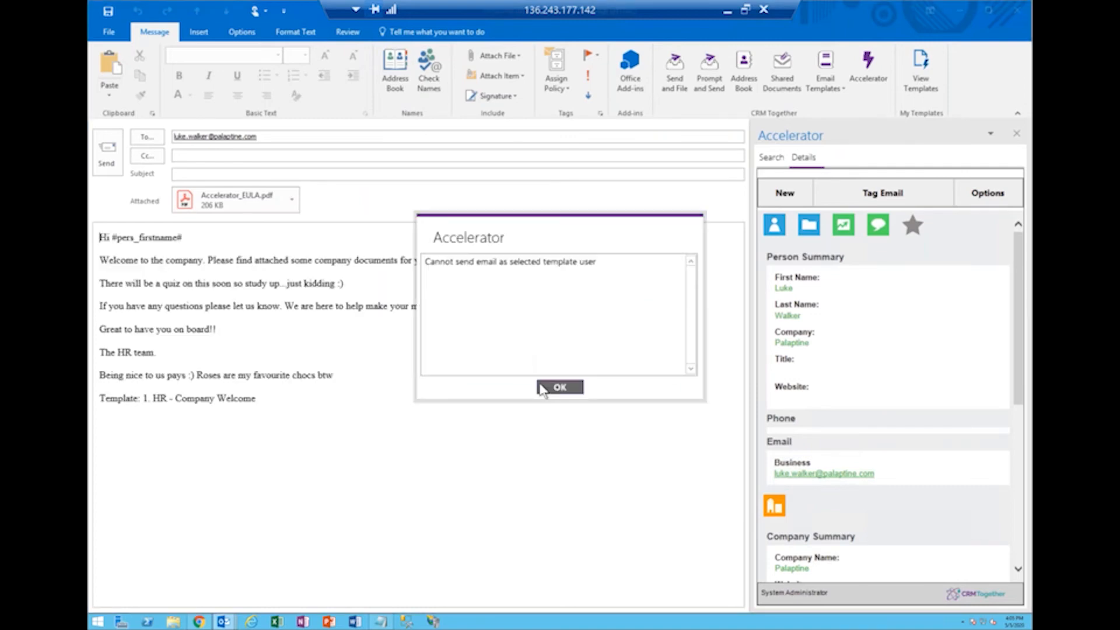
left_click(561, 388)
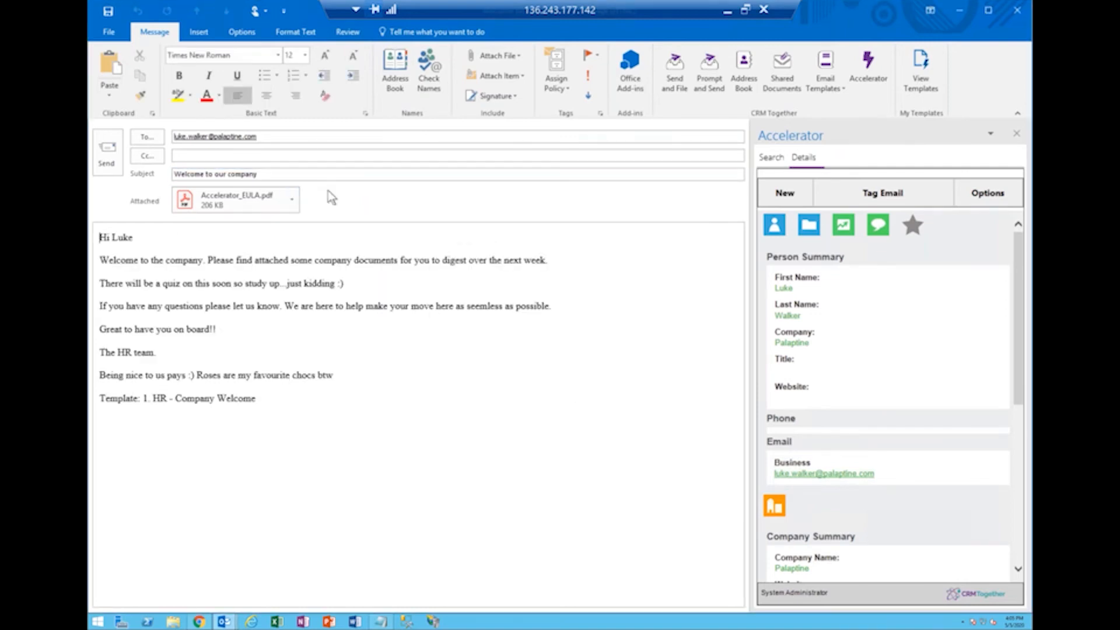
Check the merged first name in the greeting of the draft email.
double_click(121, 239)
left_click(104, 242)
left_click(388, 276)
Insert the "1. HR - Company Welcome" template without merging and highlight its #pers_firstname# placeholder in the greeting.
left_click(827, 82)
left_click(755, 185)
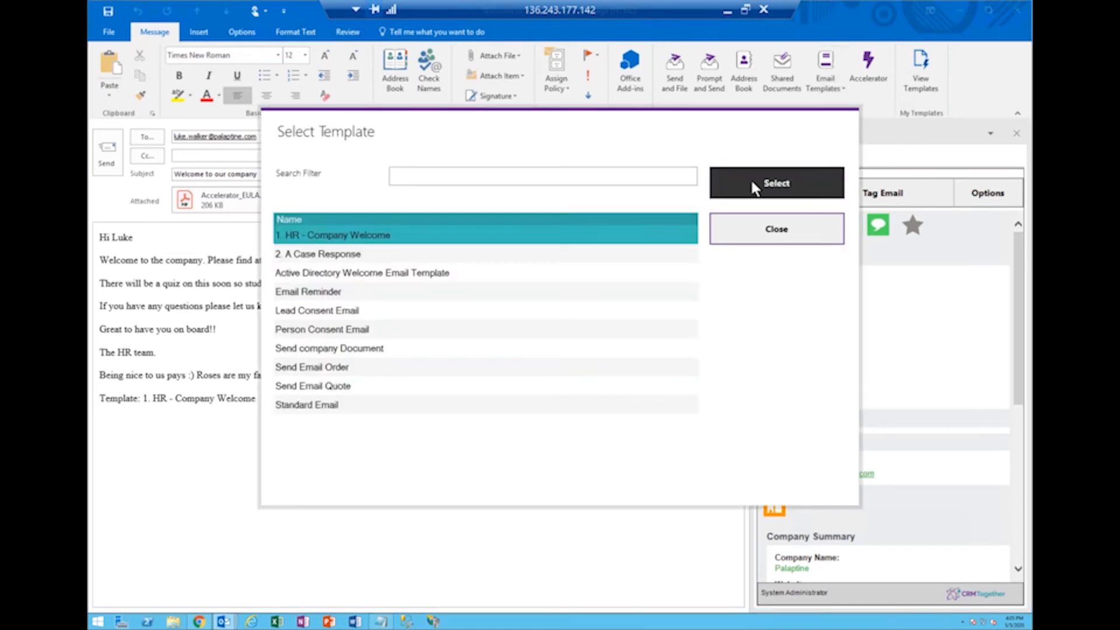
left_click(753, 193)
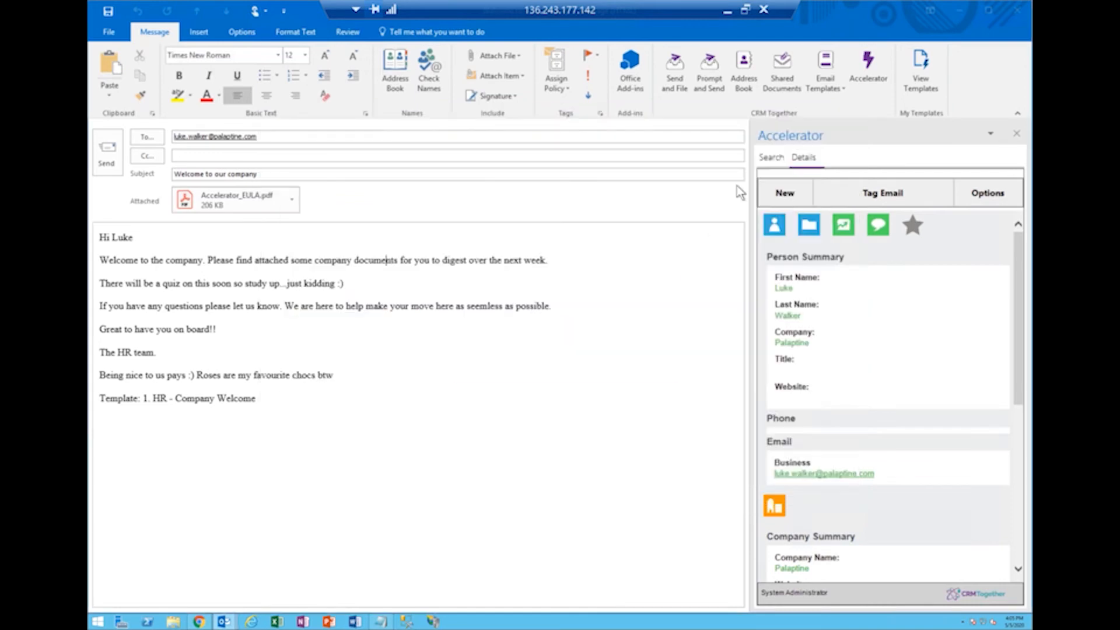
left_click(574, 386)
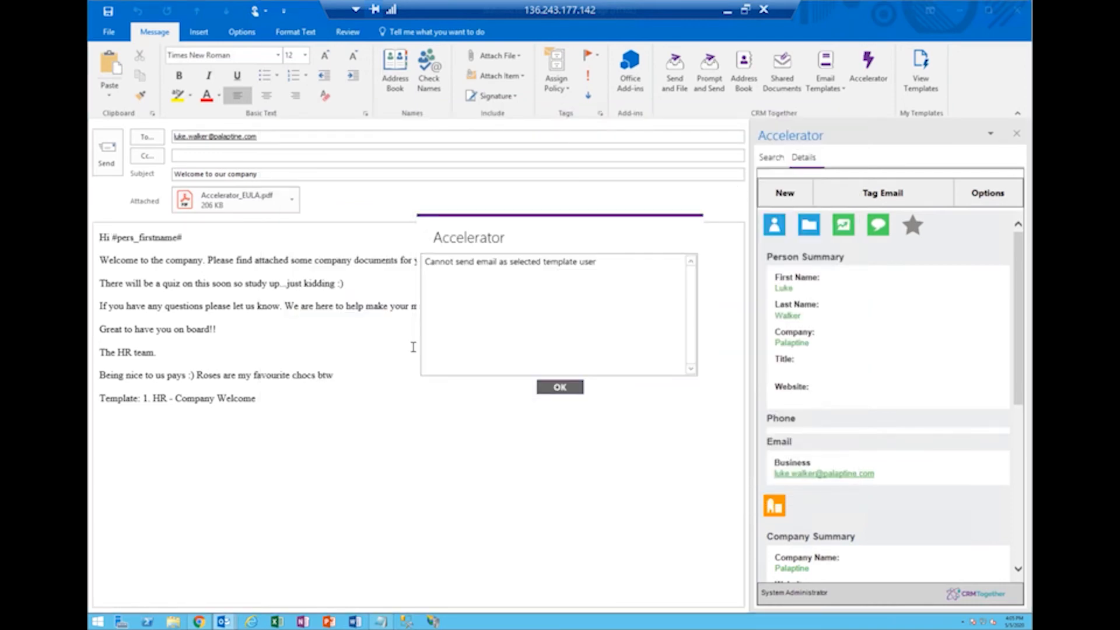
left_click_drag(182, 238, 112, 238)
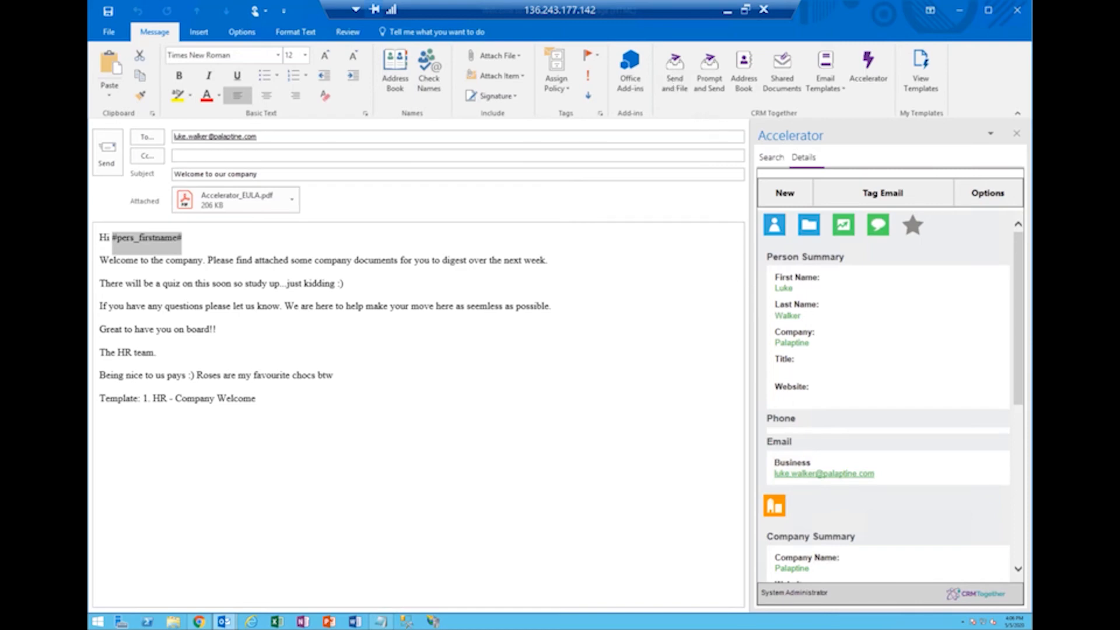
Send the "Welcome to our company" email with the filing prompt and file it against the recipient's person record.
left_click(709, 76)
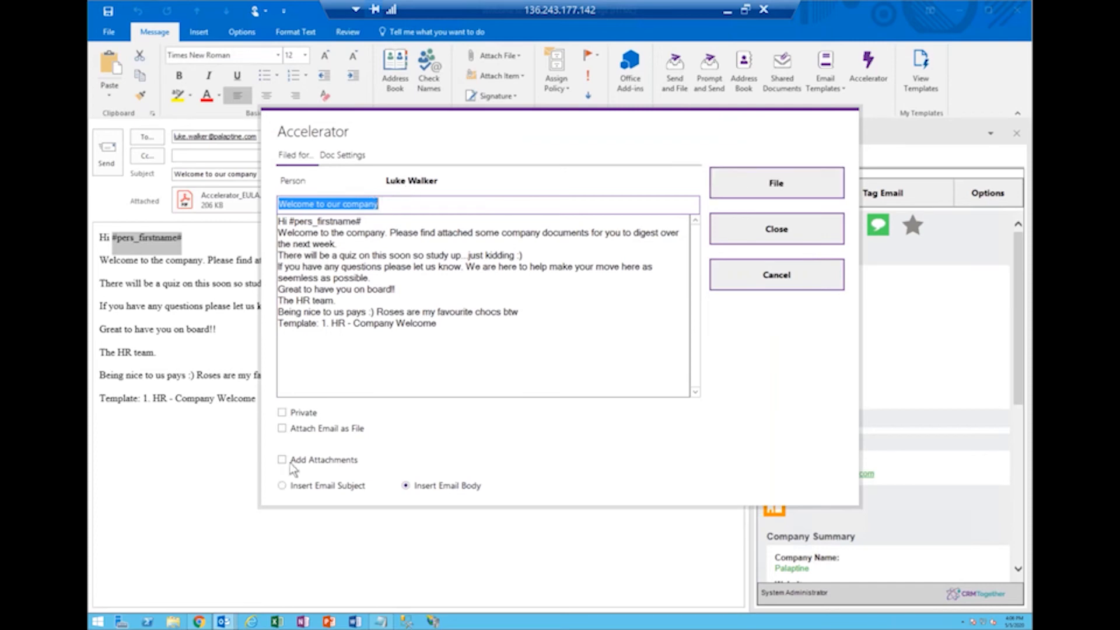
left_click(743, 188)
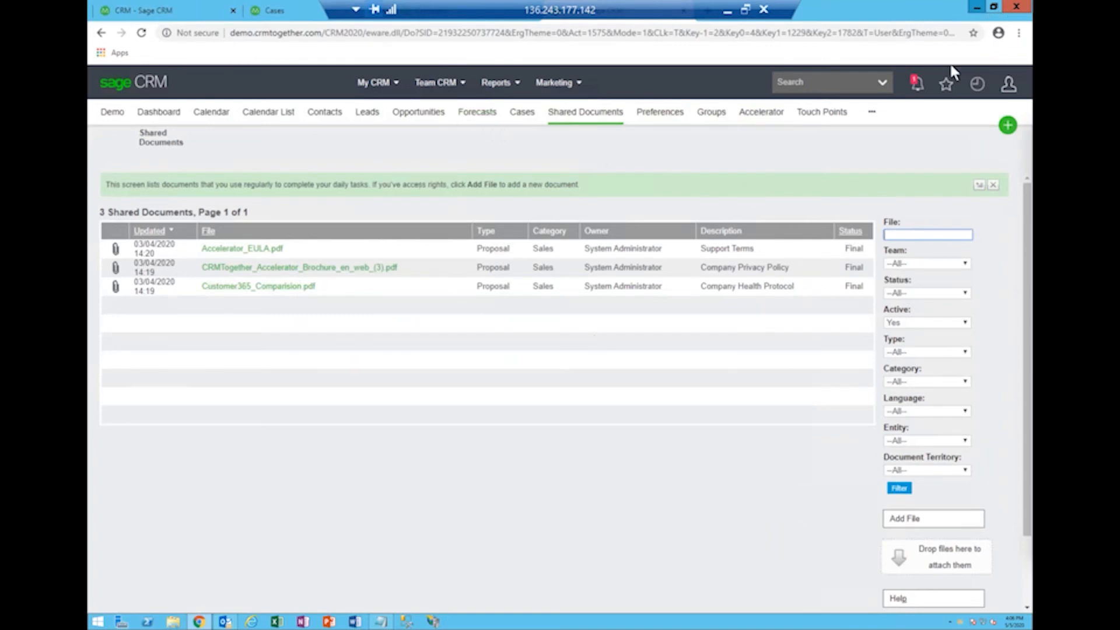
Return to the Outlook demo folder, dismiss the new mail notification and reopen the Accelerator pane.
left_click(976, 7)
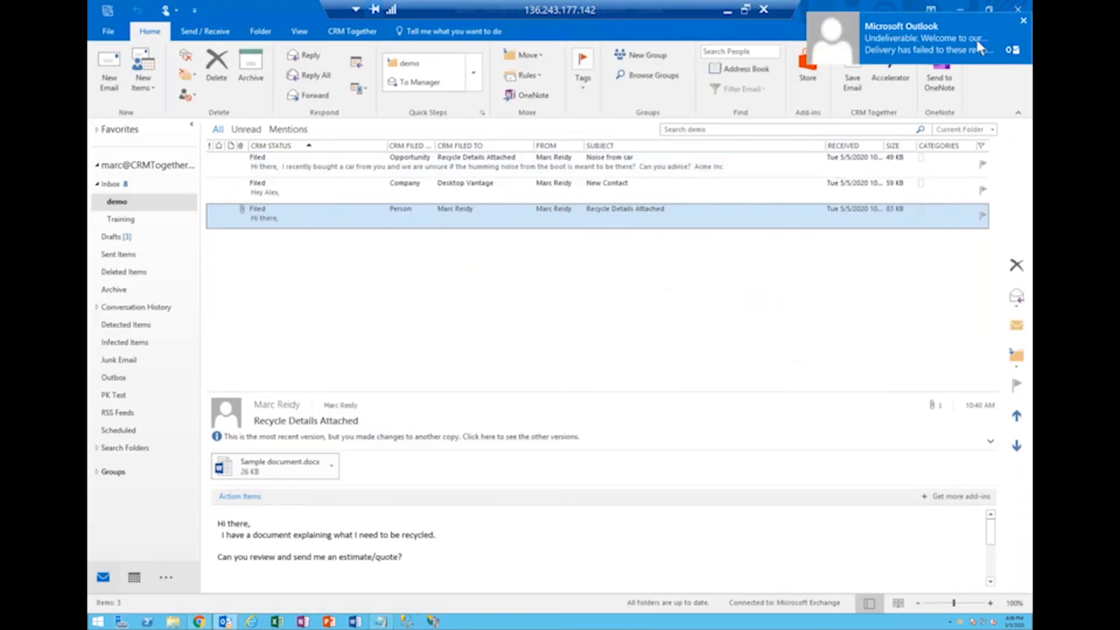
left_click(1023, 21)
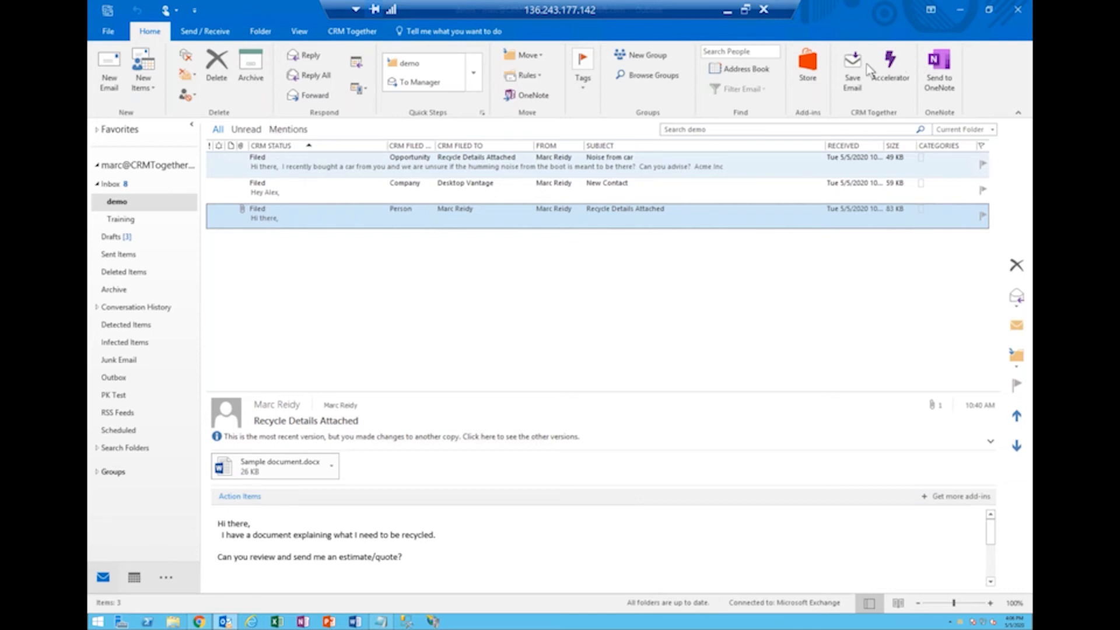
left_click(893, 70)
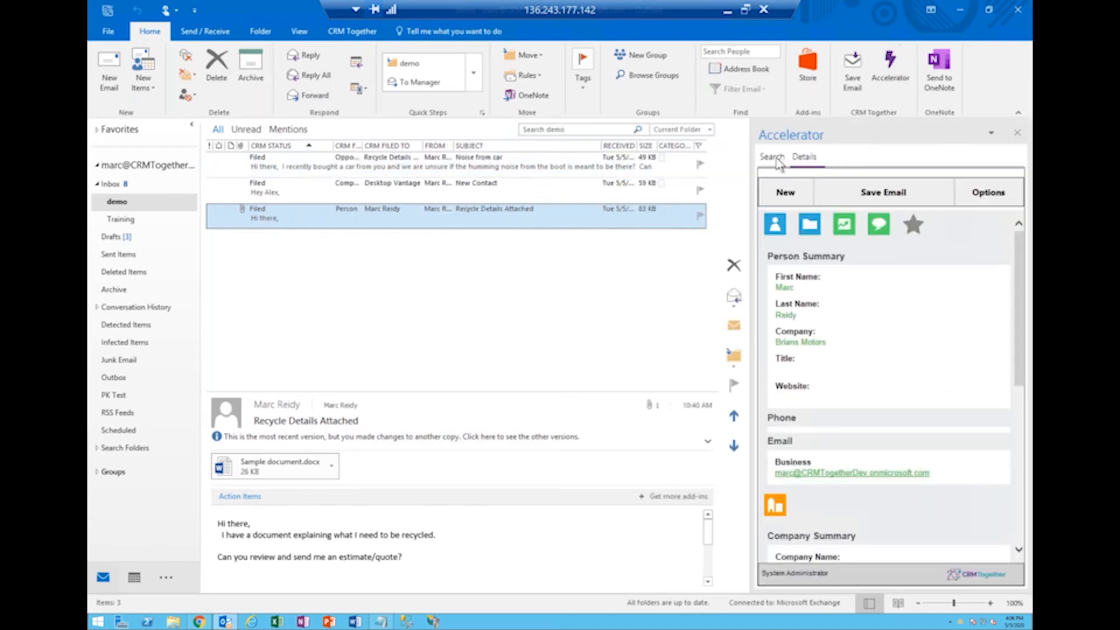
Go back to the Accelerator's search view and list the bookmarked CRM records.
left_click(774, 158)
left_click(1009, 202)
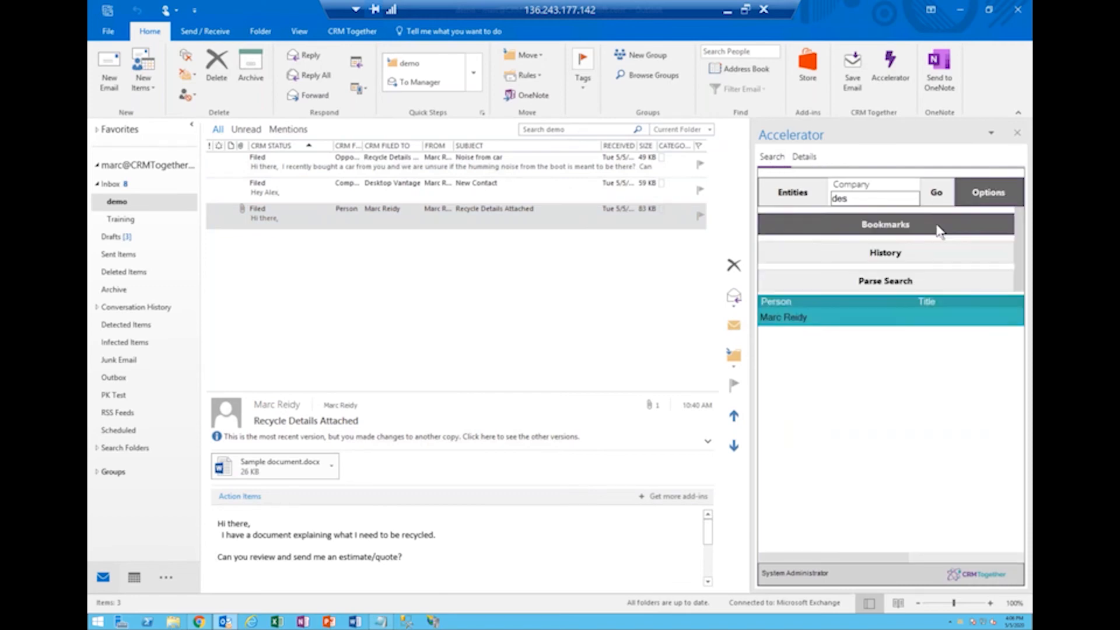
left_click(1000, 228)
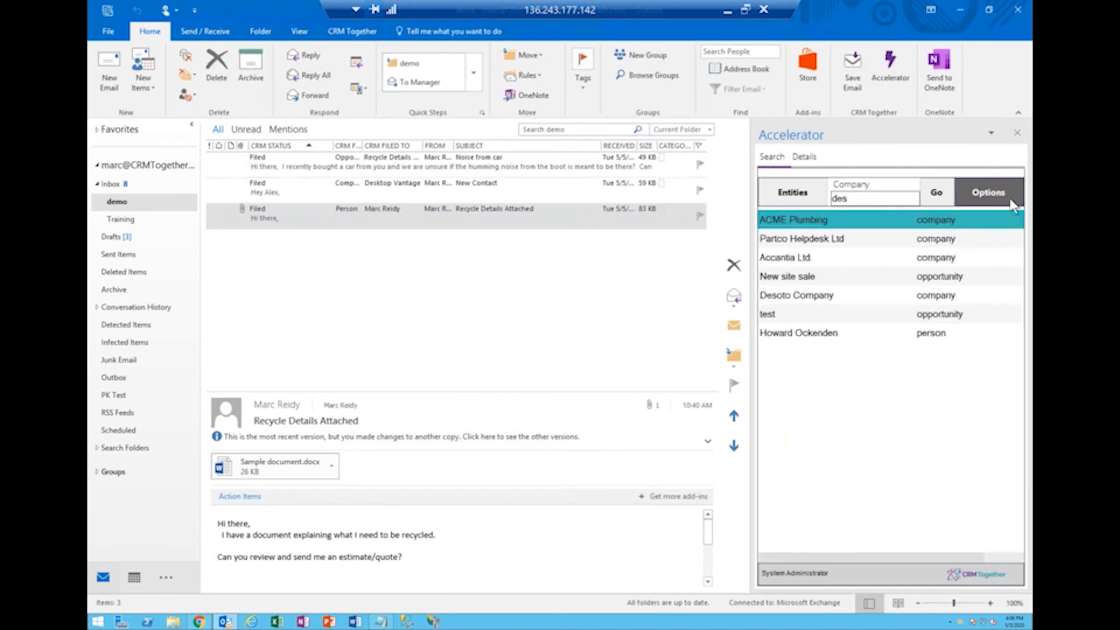
Open the ACME Plumbing company record from the CRM History.
left_click(991, 193)
left_click(918, 255)
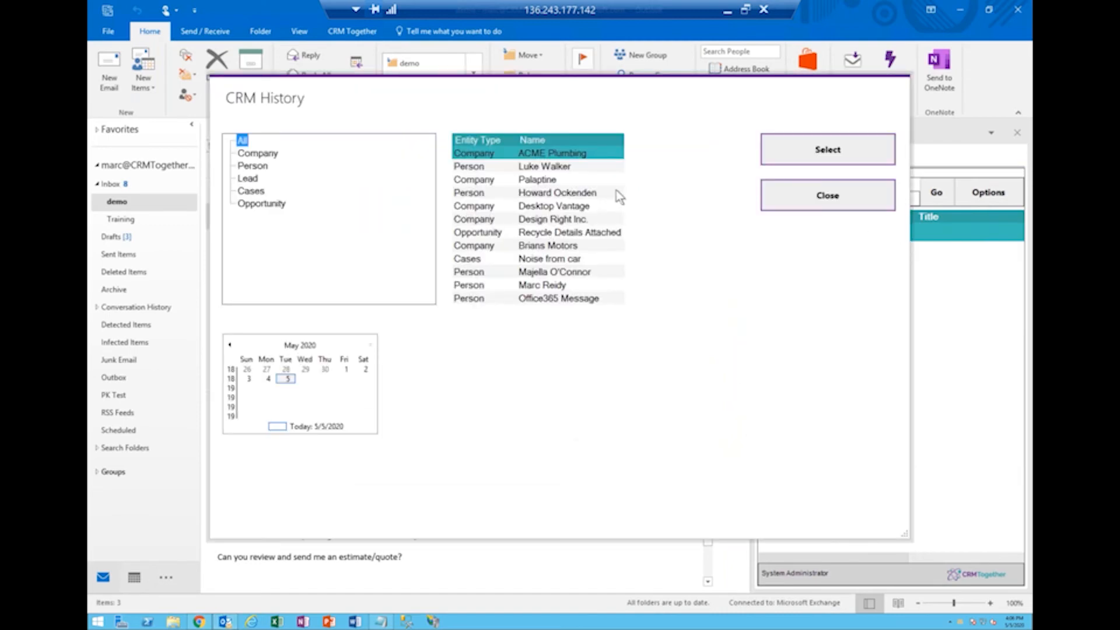
left_click(578, 157)
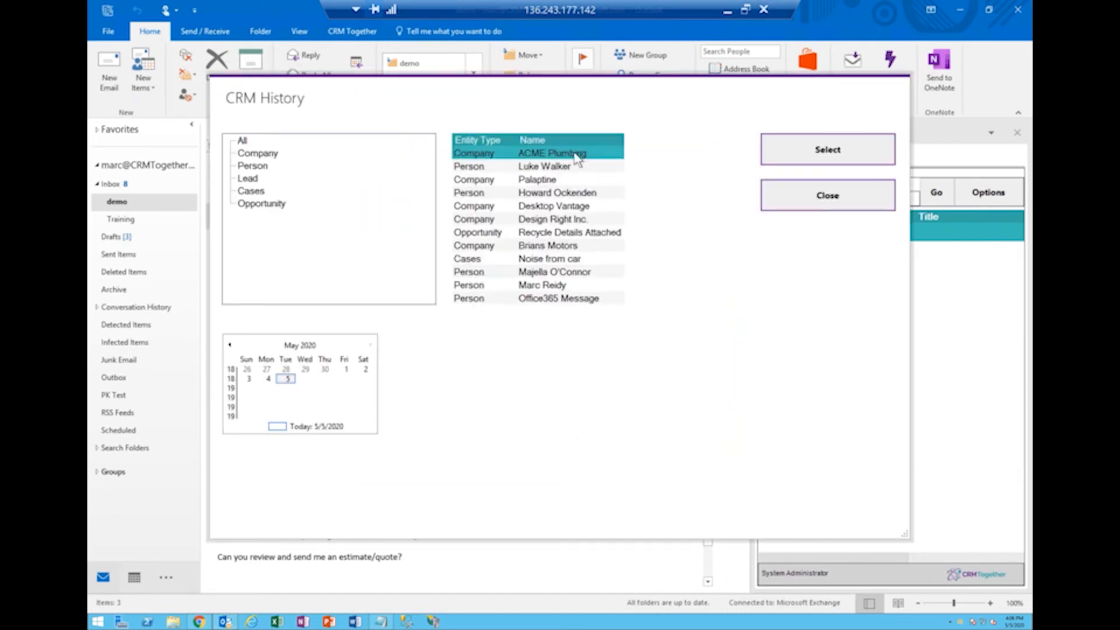
left_click(803, 155)
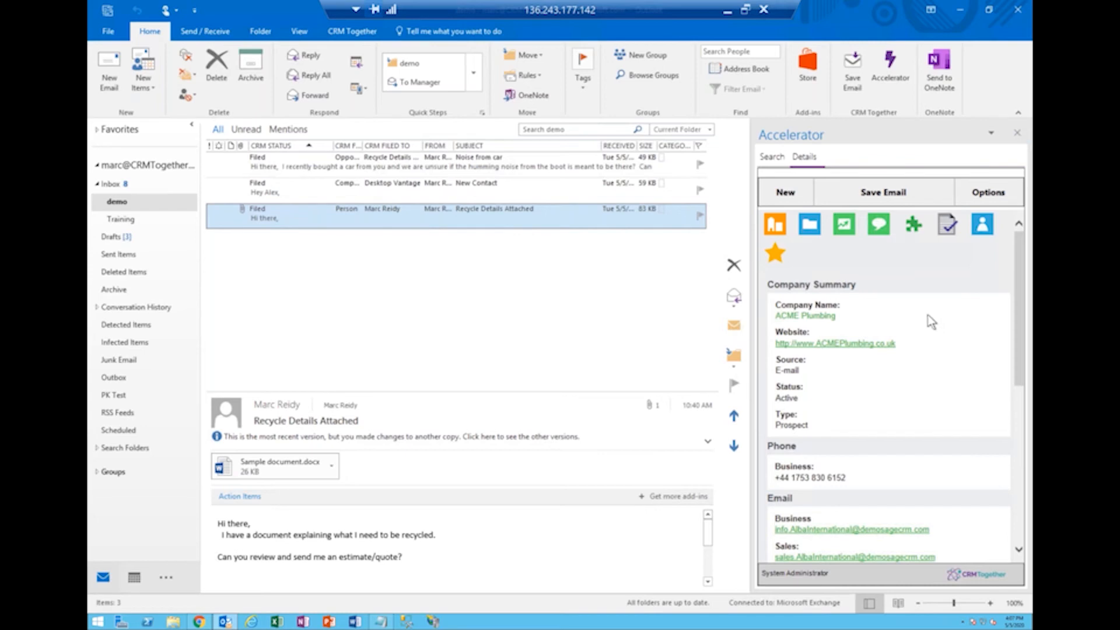
Show ACME Plumbing's Sage 300 data and examine its credit and balance details plus the invoice and order charts.
left_click(912, 226)
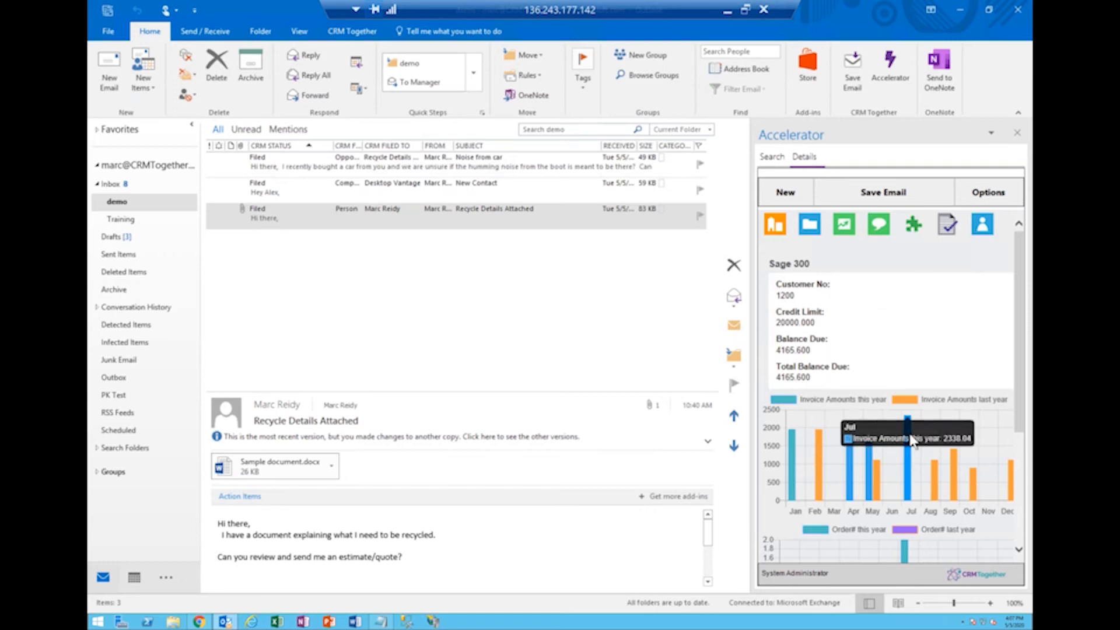
scroll(934, 468, "down", 2)
mouse_move(882, 323)
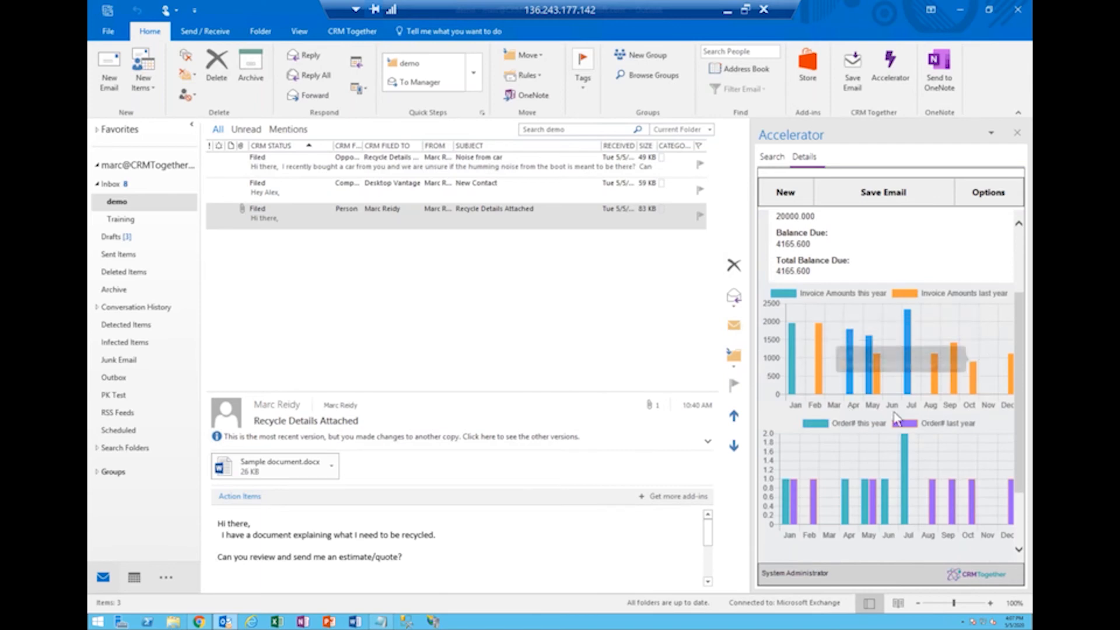
scroll(936, 466, "down", 3)
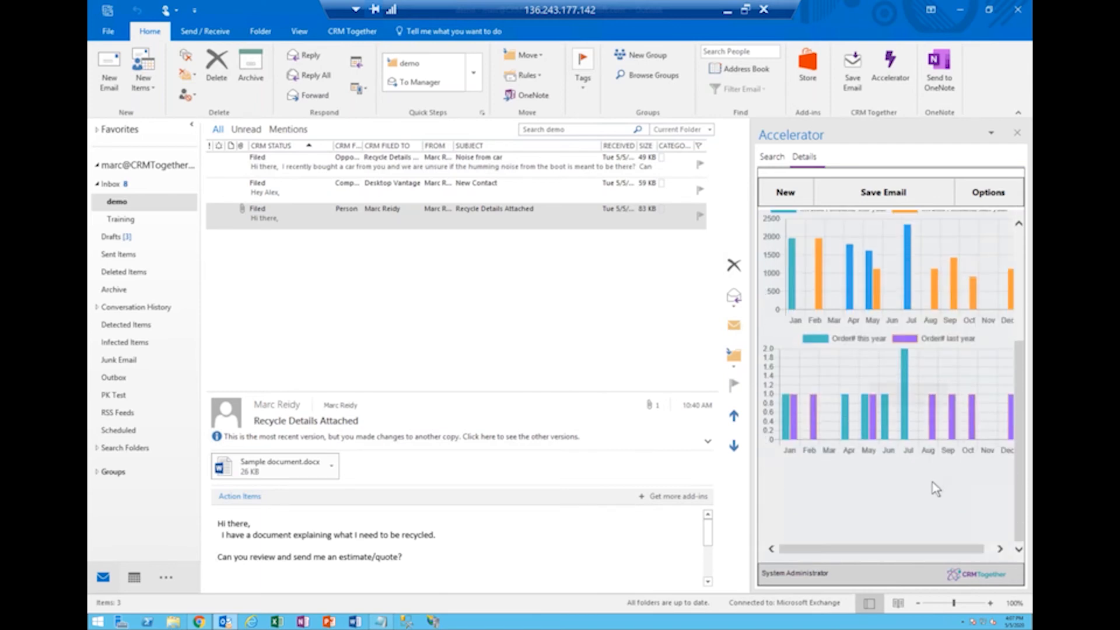
scroll(932, 487, "up", 3)
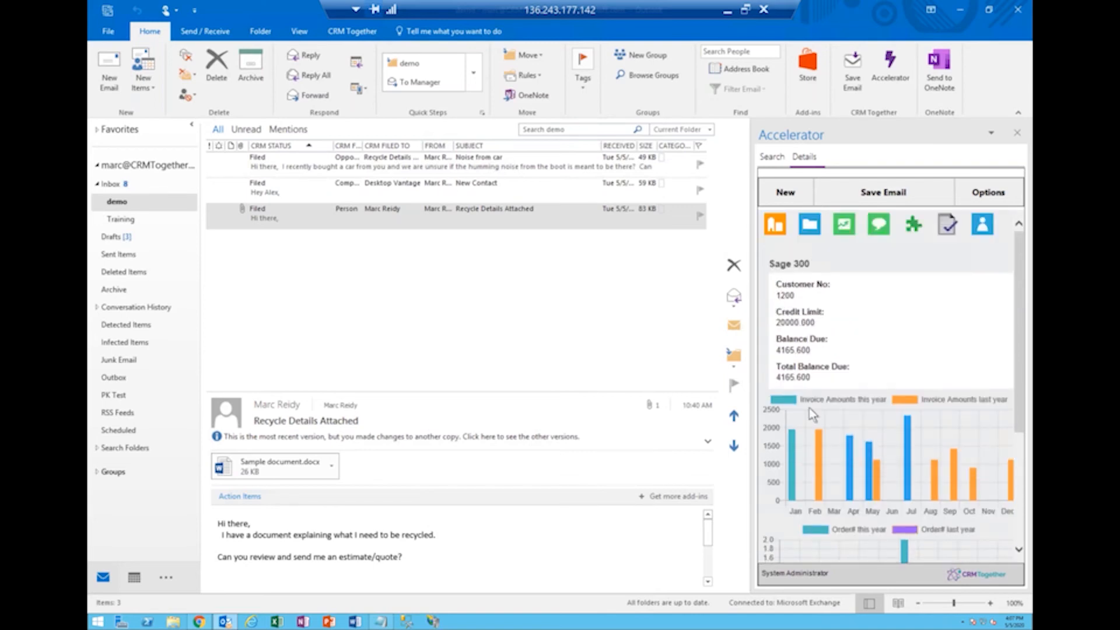
scroll(947, 432, "down", 7)
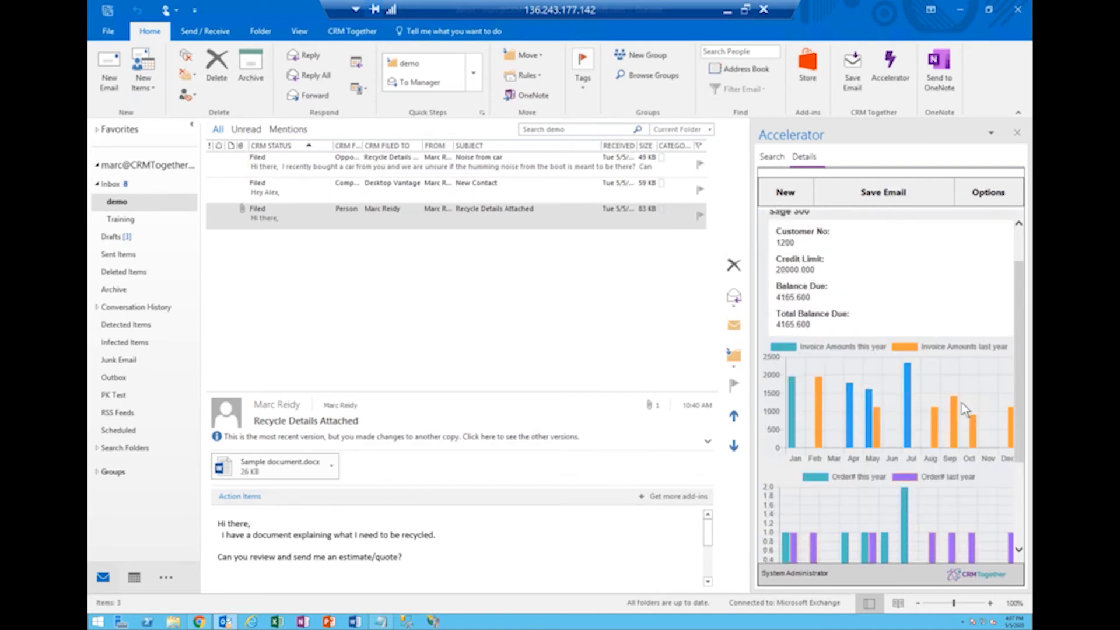
scroll(951, 436, "up", 7)
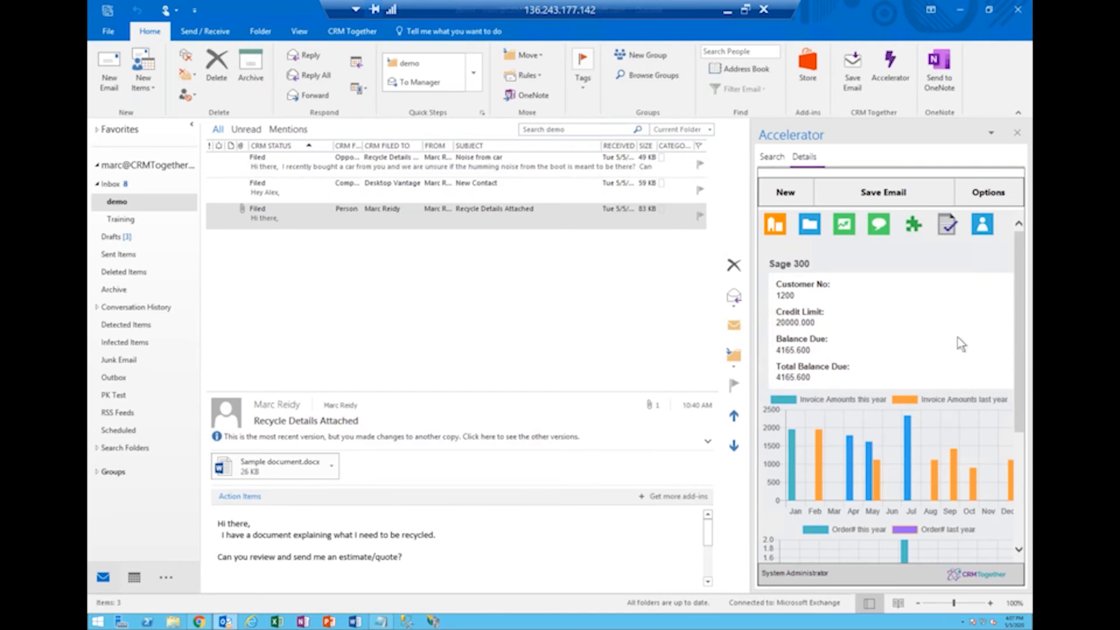
Review ACME Plumbing's locations, view the first address on Google Maps and close the map window.
left_click(946, 229)
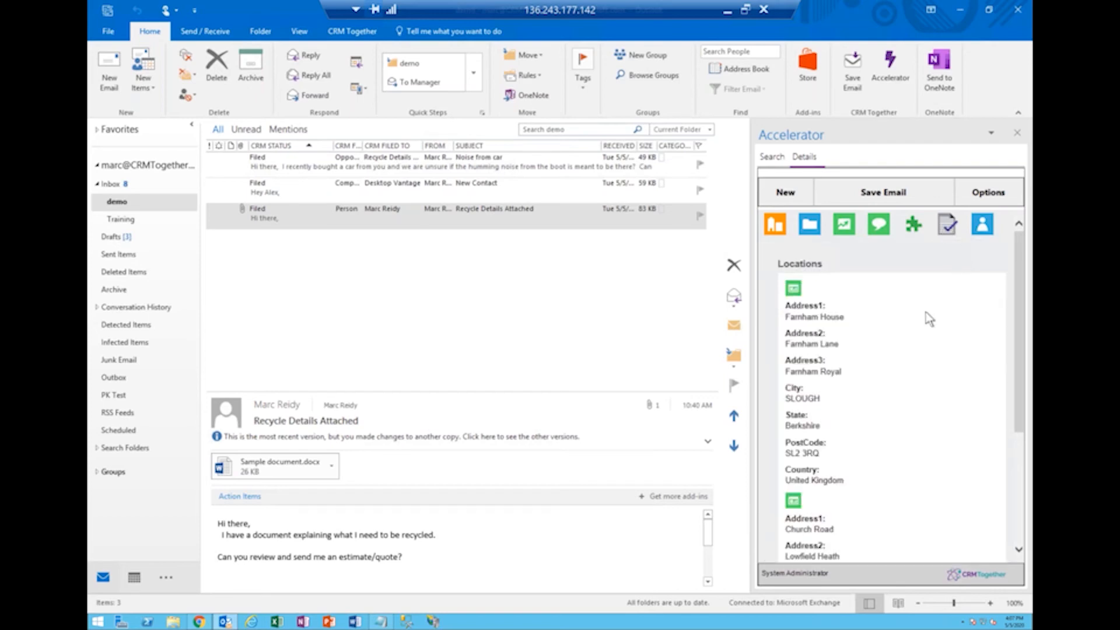
scroll(927, 318, "down", 4)
scroll(927, 317, "up", 4)
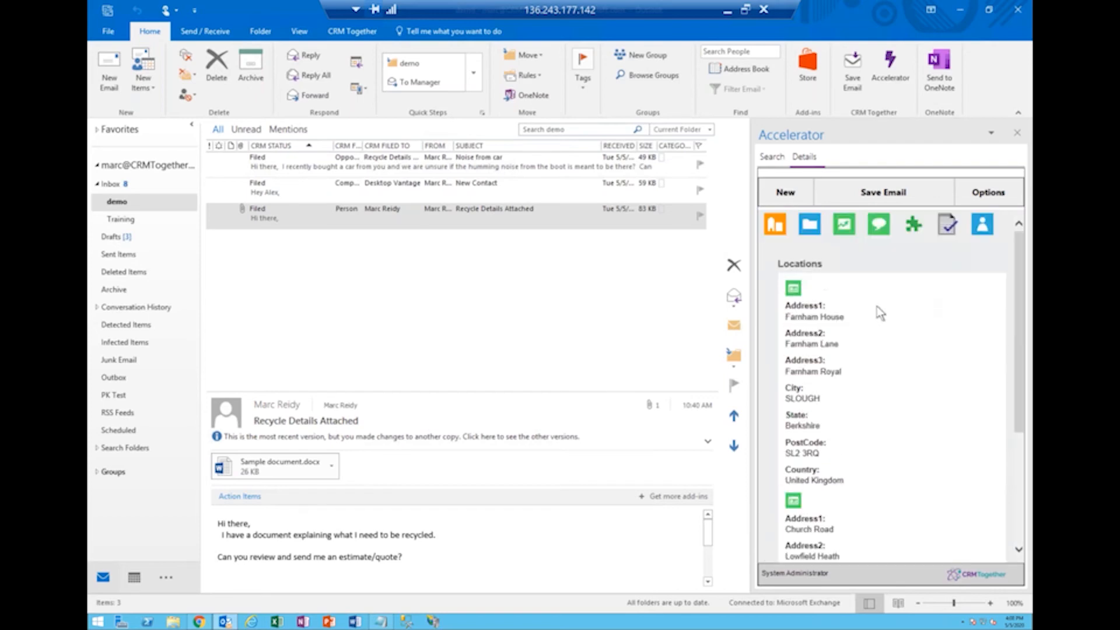
left_click(793, 290)
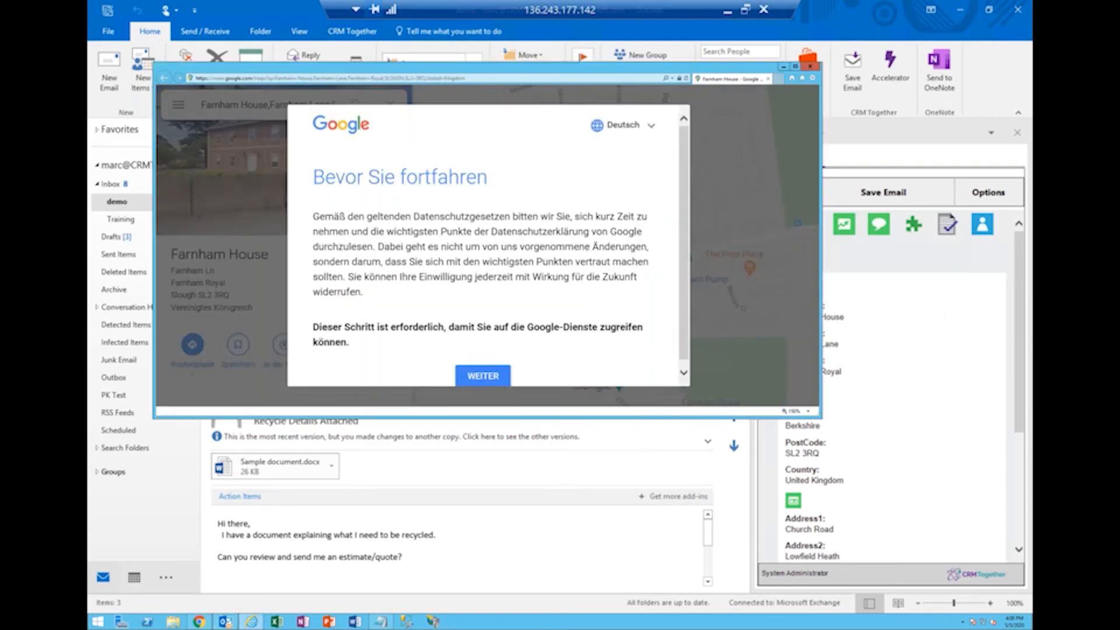
left_click(811, 67)
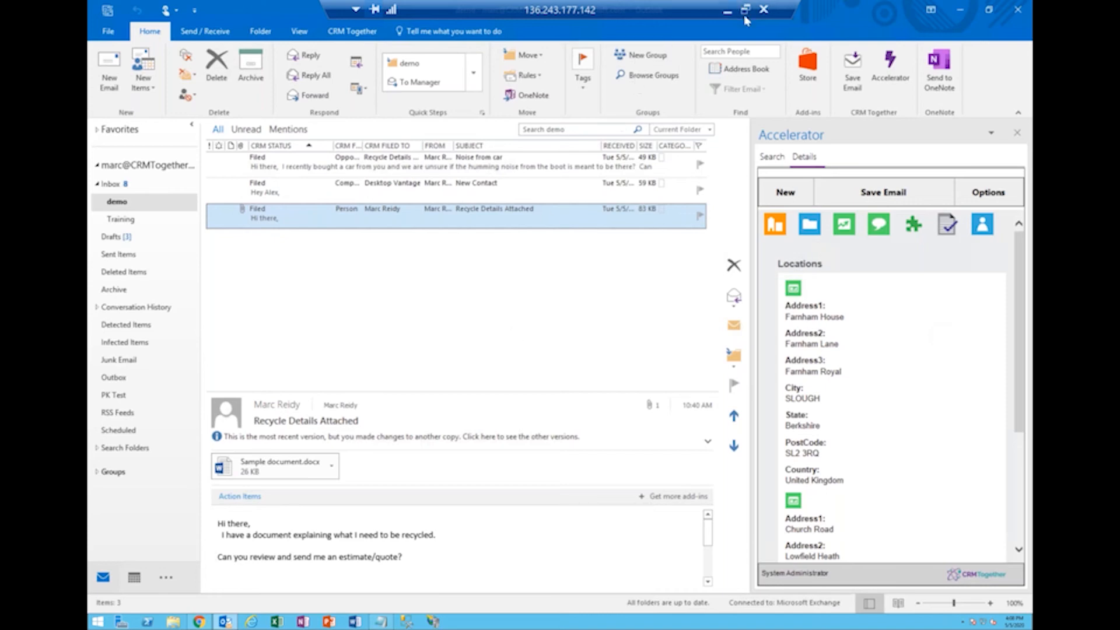
Minimize Outlook, take the remote desktop out of full screen and switch to the Accelerator Summit Deck in PowerPoint.
left_click(960, 12)
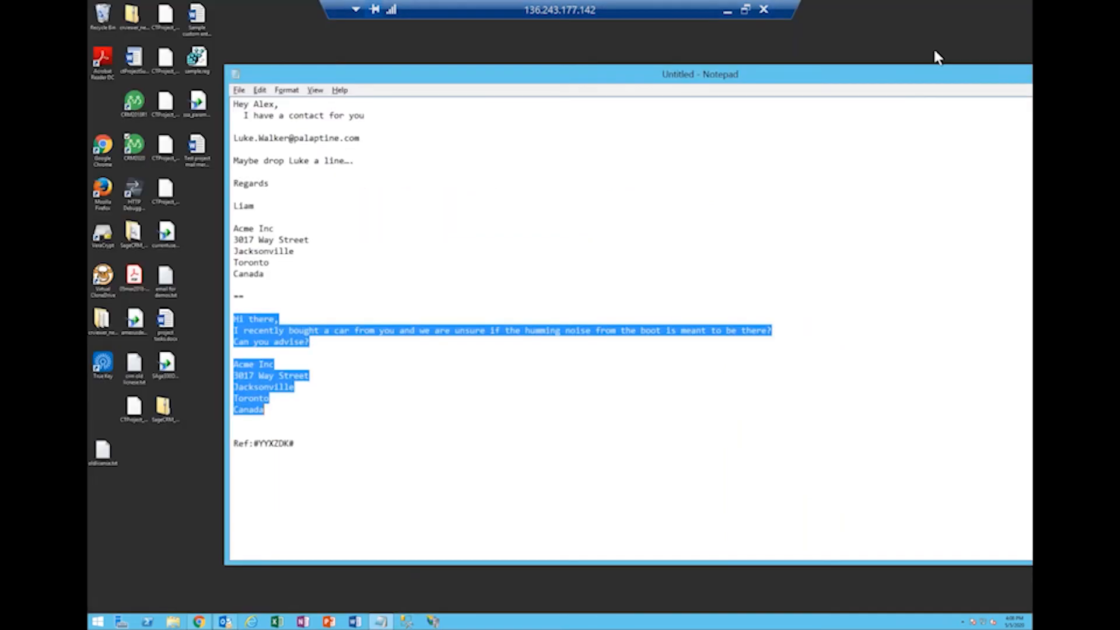
left_click(746, 10)
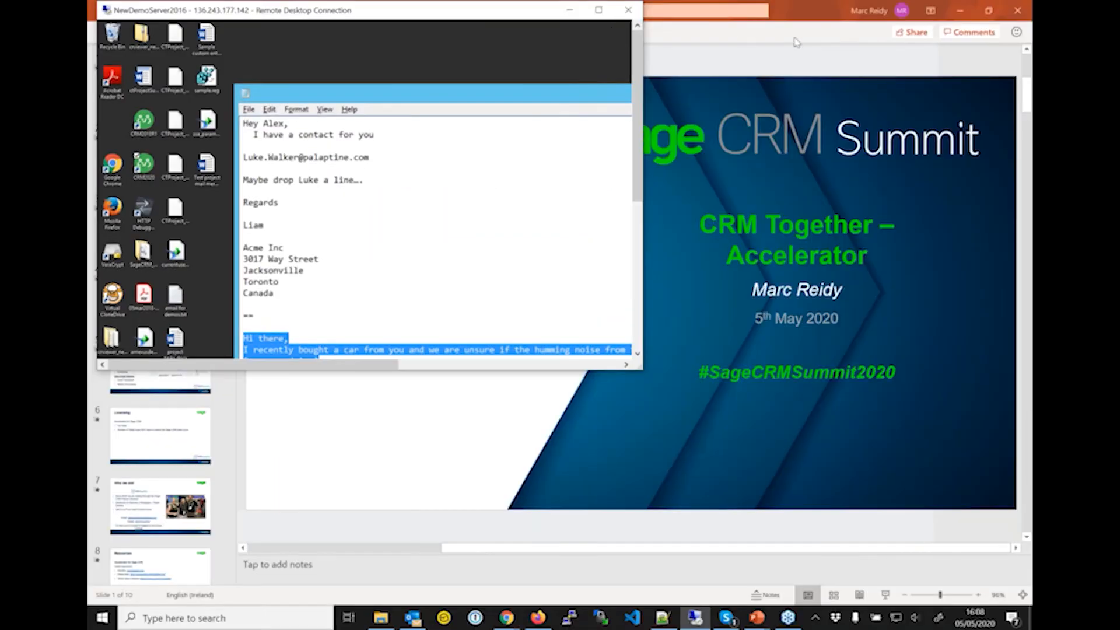
left_click(739, 171)
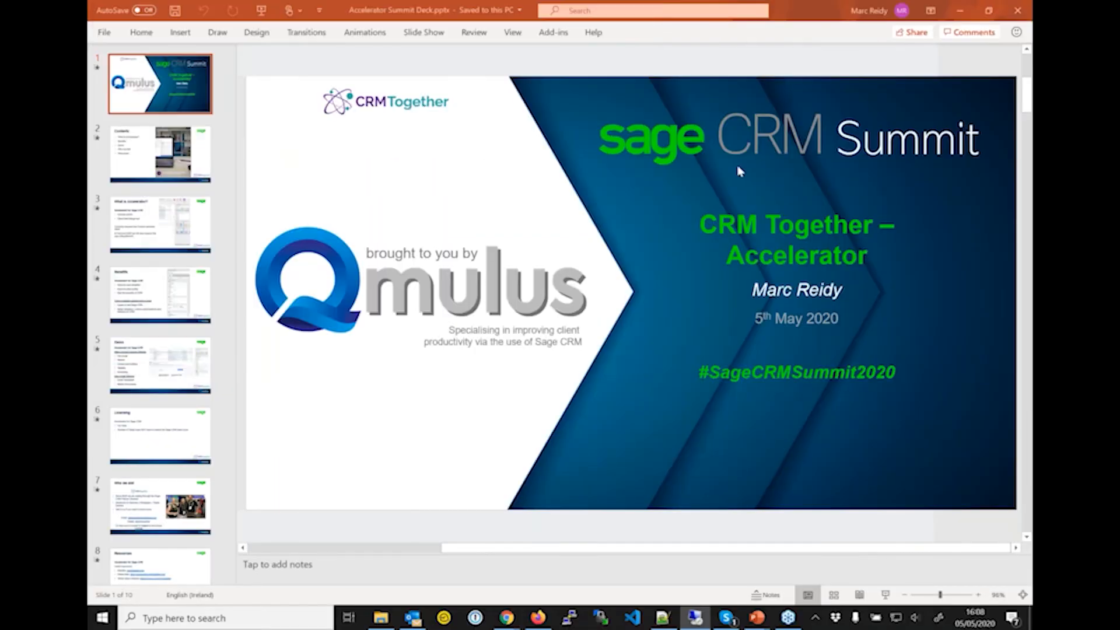
Find the Licensing slide in the deck, return to the running slide show and advance it to Licensing.
left_click(120, 298)
left_click(123, 359)
left_click(124, 417)
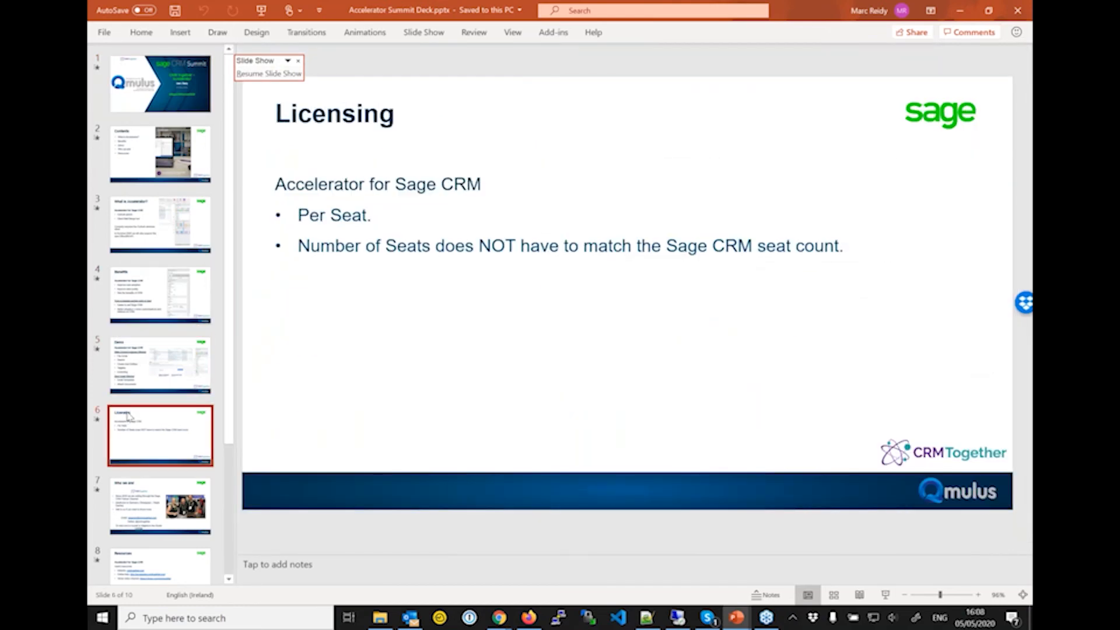
key("alt+Tab")
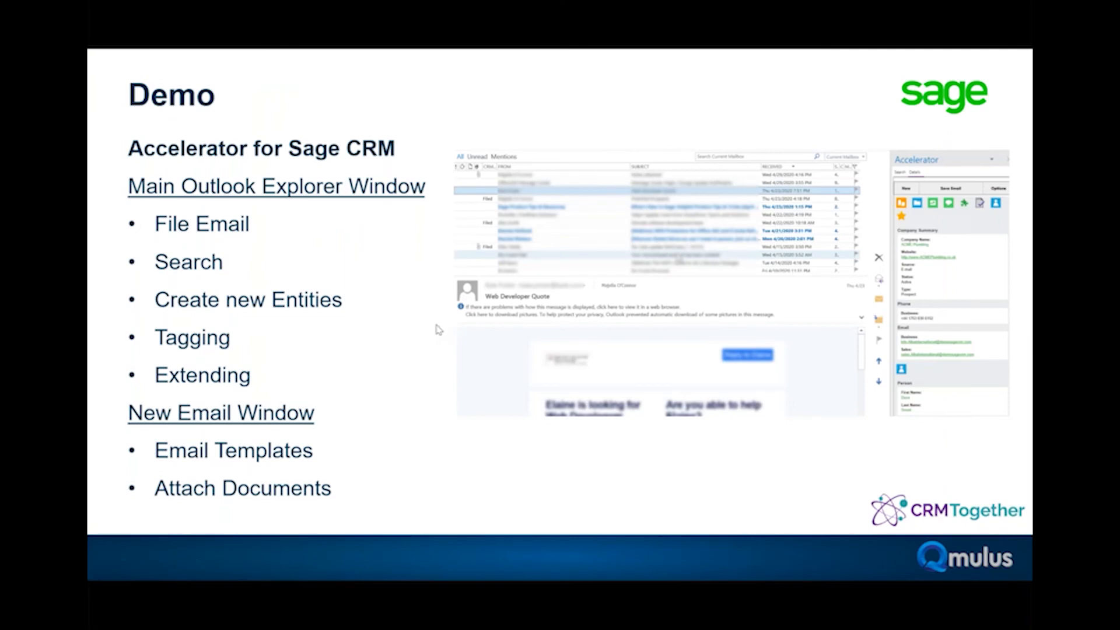
left_click(435, 340)
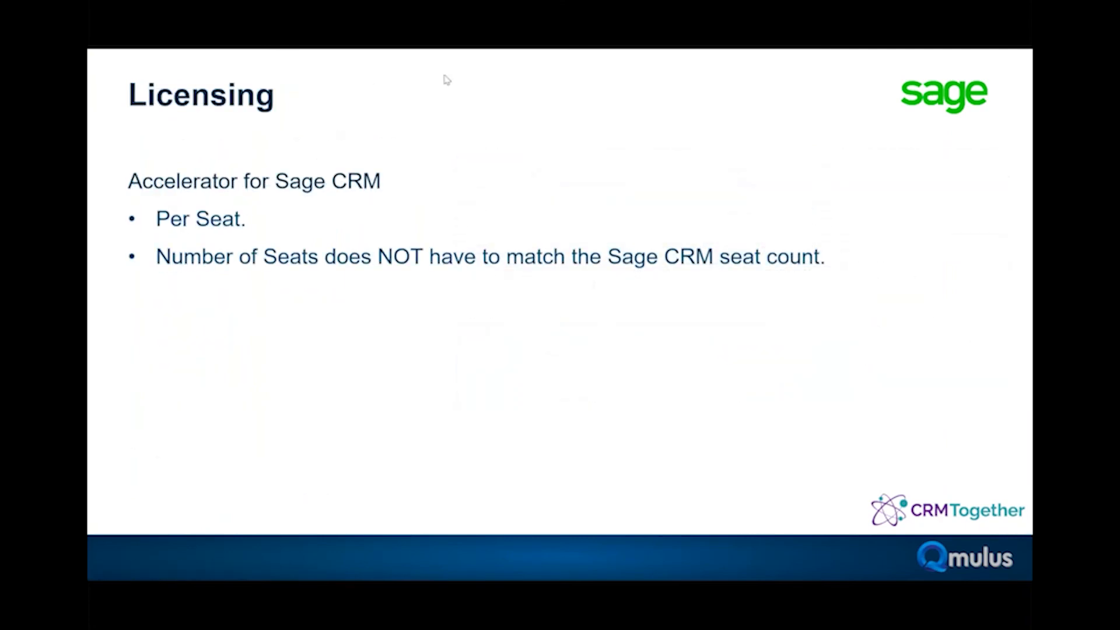